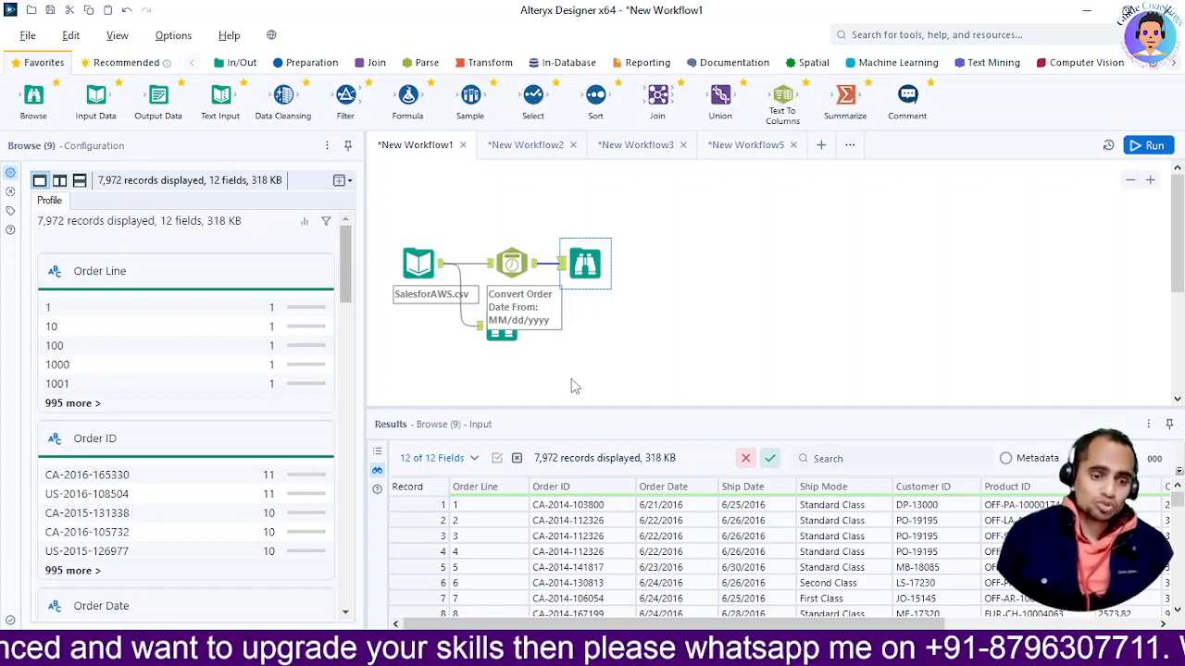
Examine the available parse tools, the SalesforAWS.csv input, its Order Date values in the input Browse, and the DateTime tool's configuration.
{"action": "left_click", "coordinate": [422, 66]}
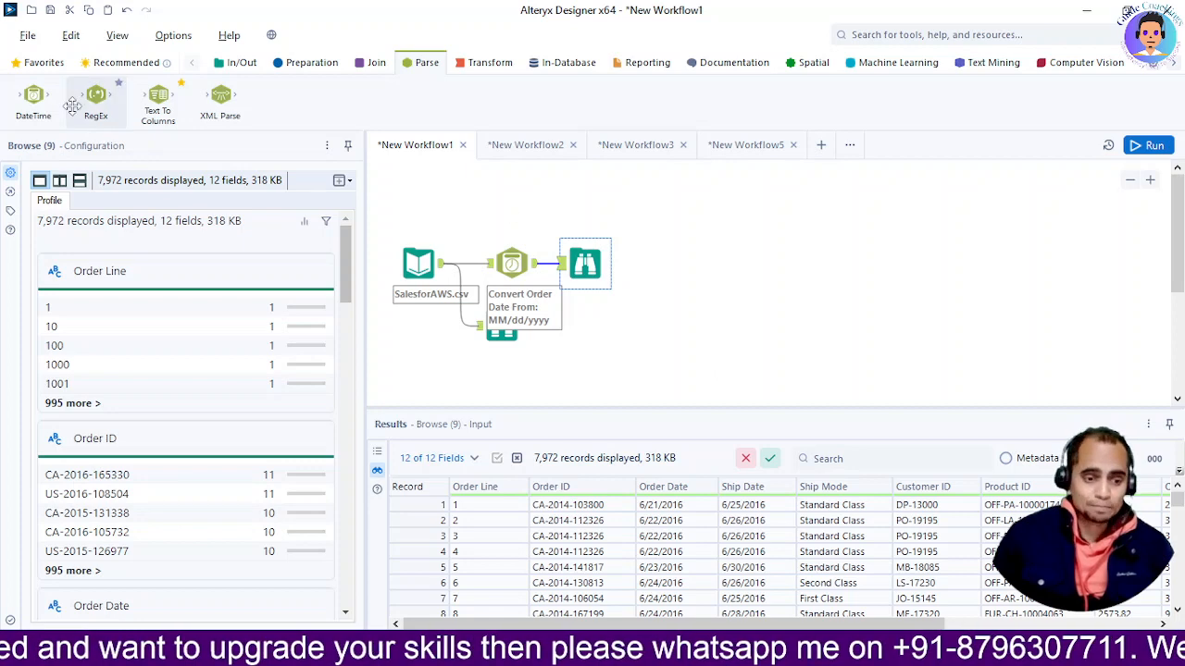
{"action": "left_click", "coordinate": [418, 275]}
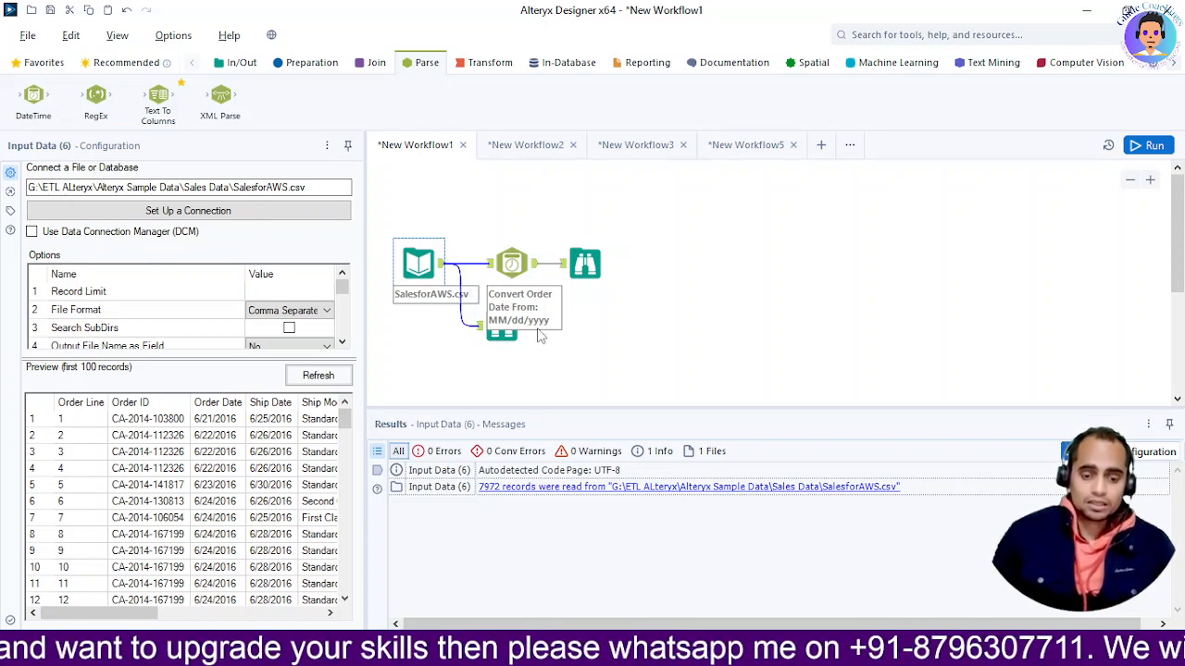
{"action": "left_click", "coordinate": [504, 338]}
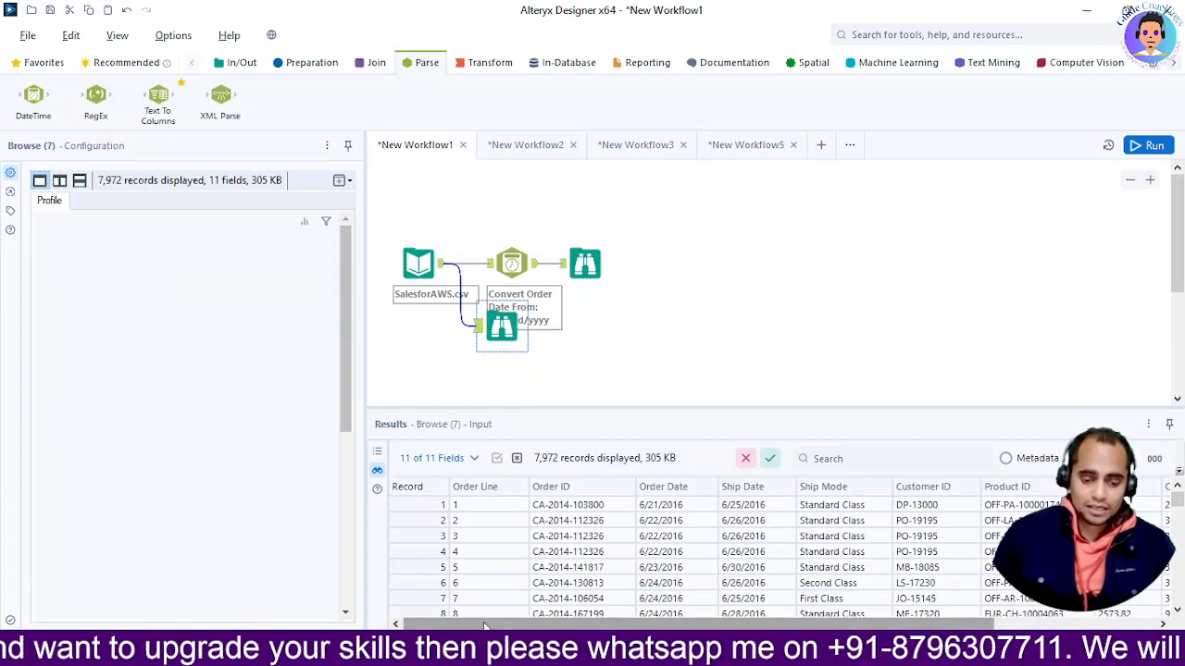
{"action": "left_click_drag", "start_coordinate": [483, 626], "coordinate": [492, 628]}
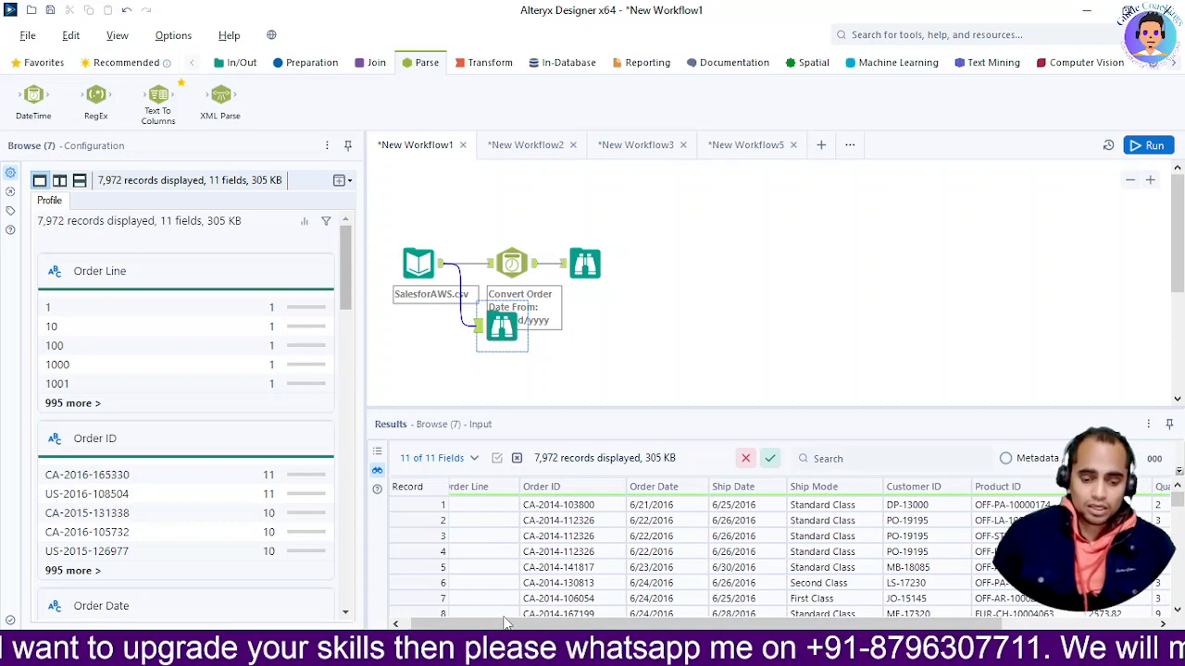
{"action": "left_click_drag", "start_coordinate": [492, 627], "coordinate": [481, 626]}
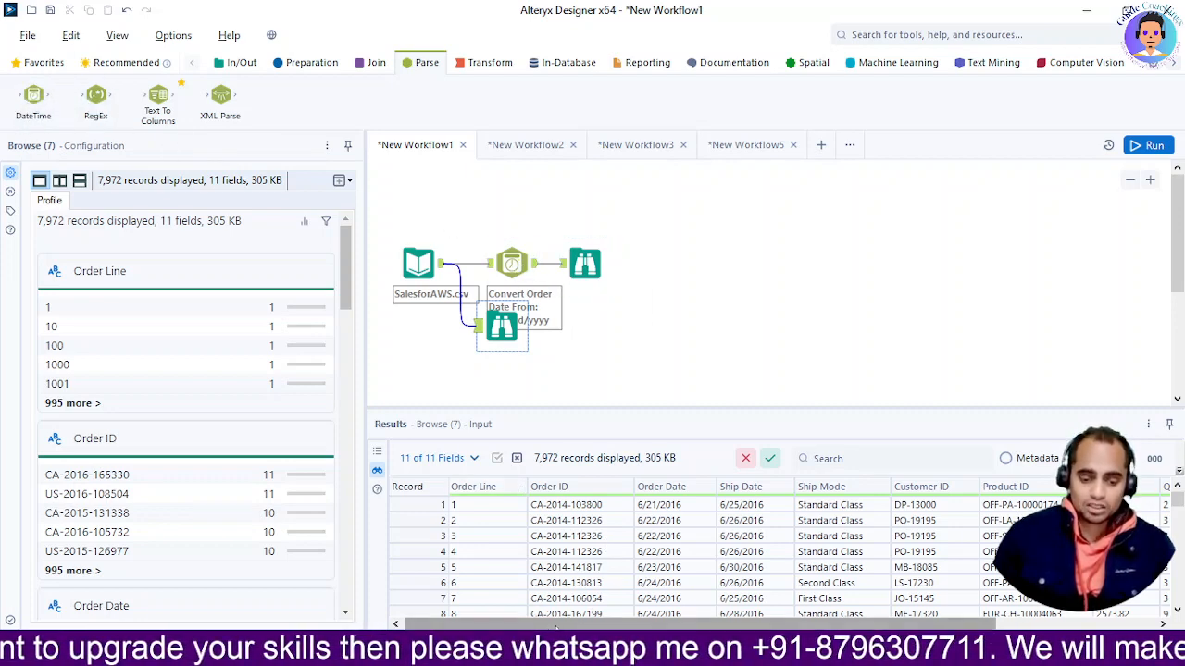
{"action": "left_click_drag", "start_coordinate": [555, 627], "coordinate": [607, 626]}
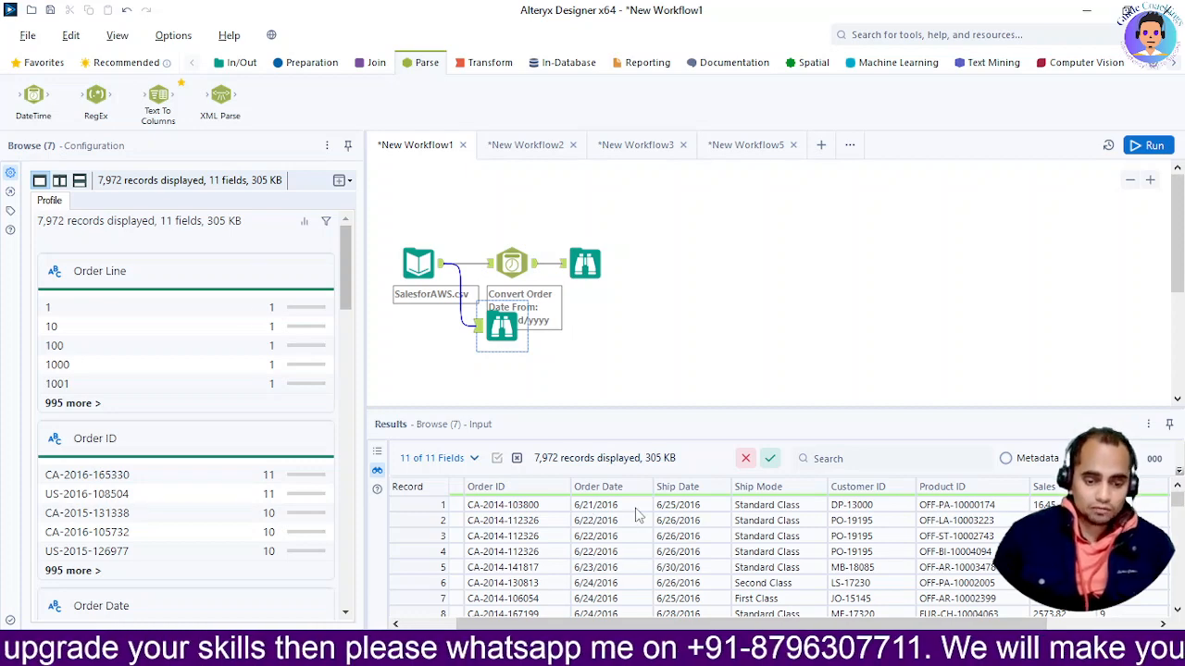
{"action": "left_click", "coordinate": [504, 263]}
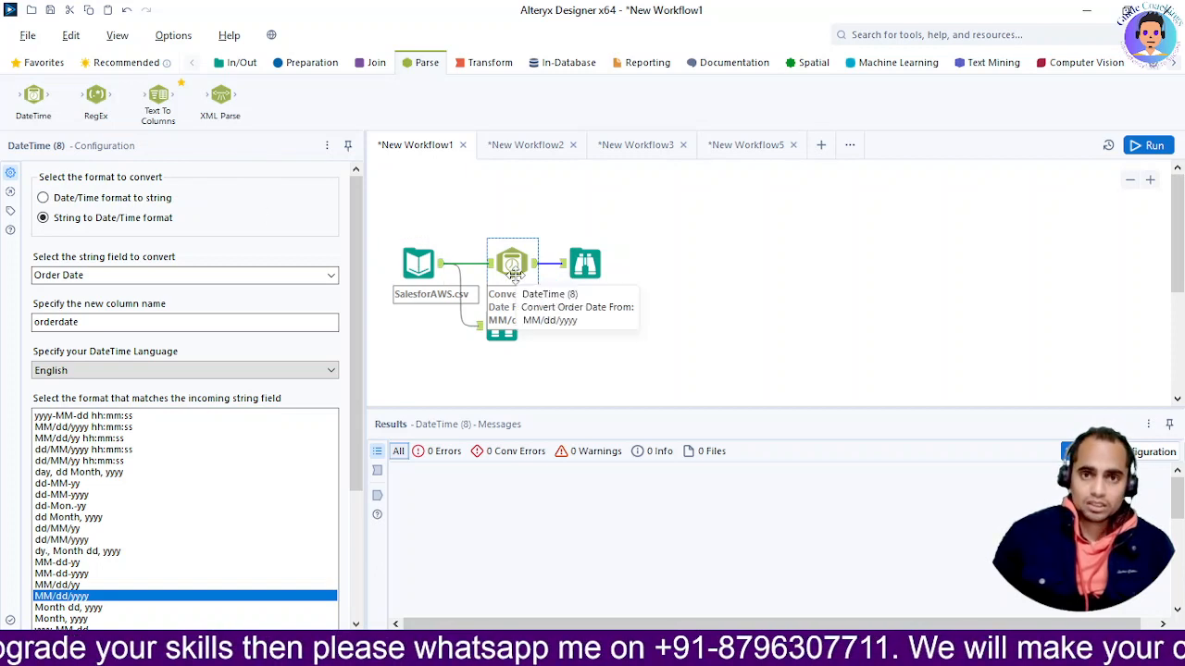
{"action": "left_click", "coordinate": [23, 90]}
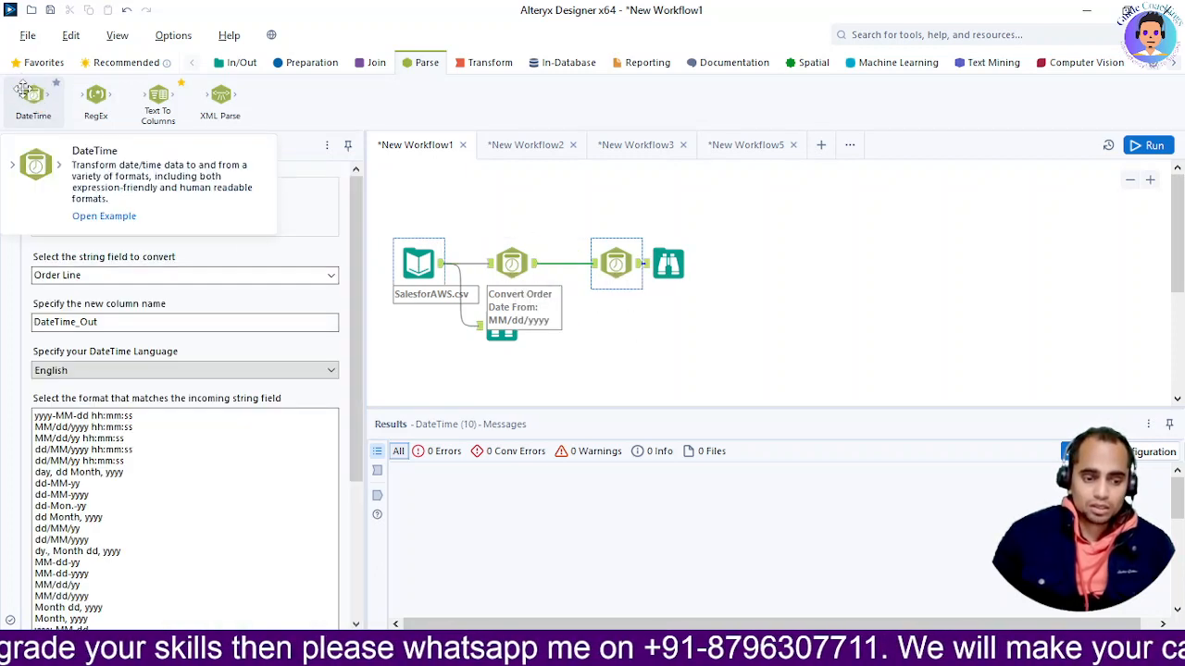
{"action": "left_click", "coordinate": [614, 265]}
{"action": "left_click_drag", "start_coordinate": [617, 266], "coordinate": [557, 212]}
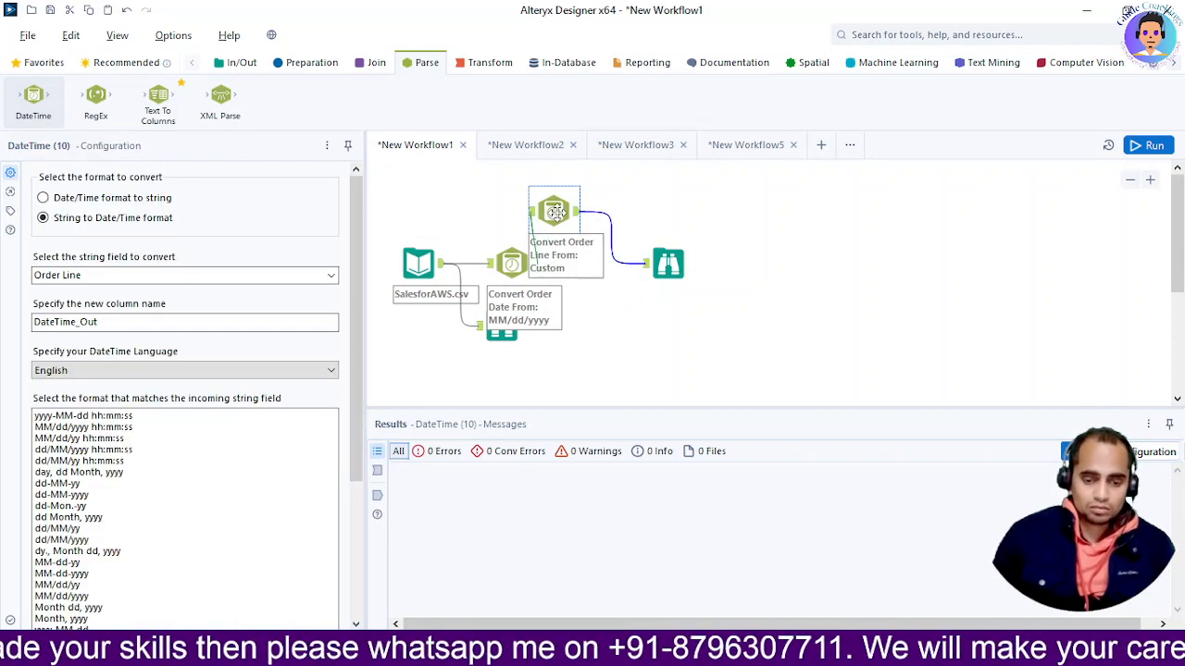
{"action": "left_click", "coordinate": [566, 333]}
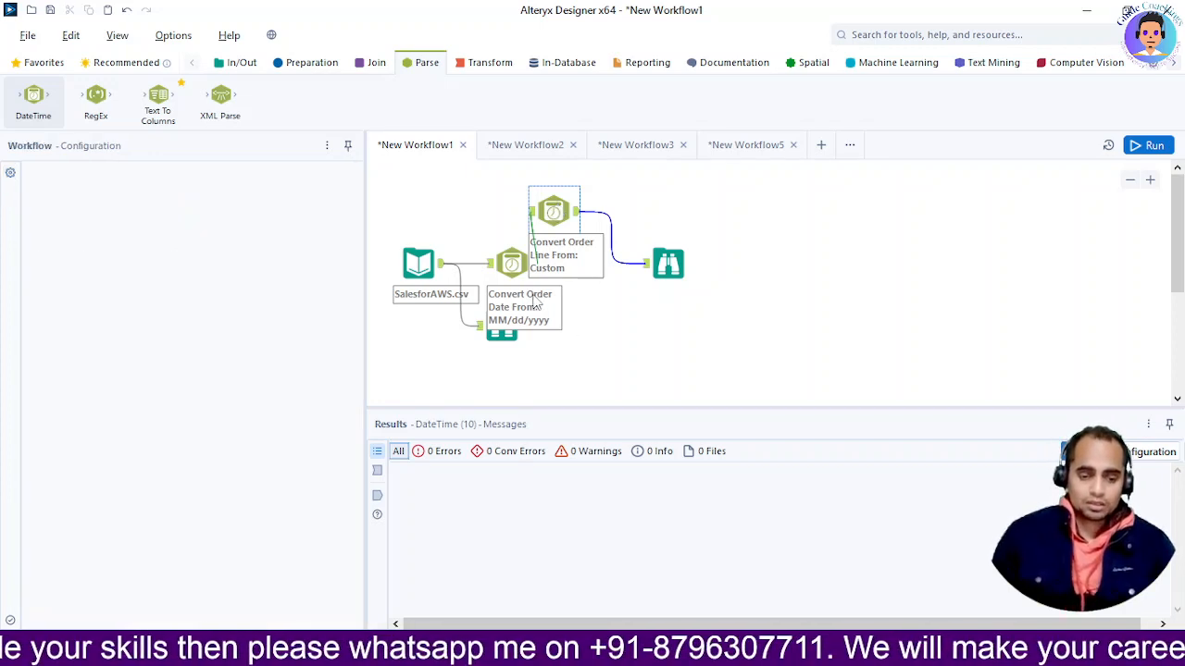
{"action": "key", "text": "Delete"}
{"action": "left_click", "coordinate": [665, 264]}
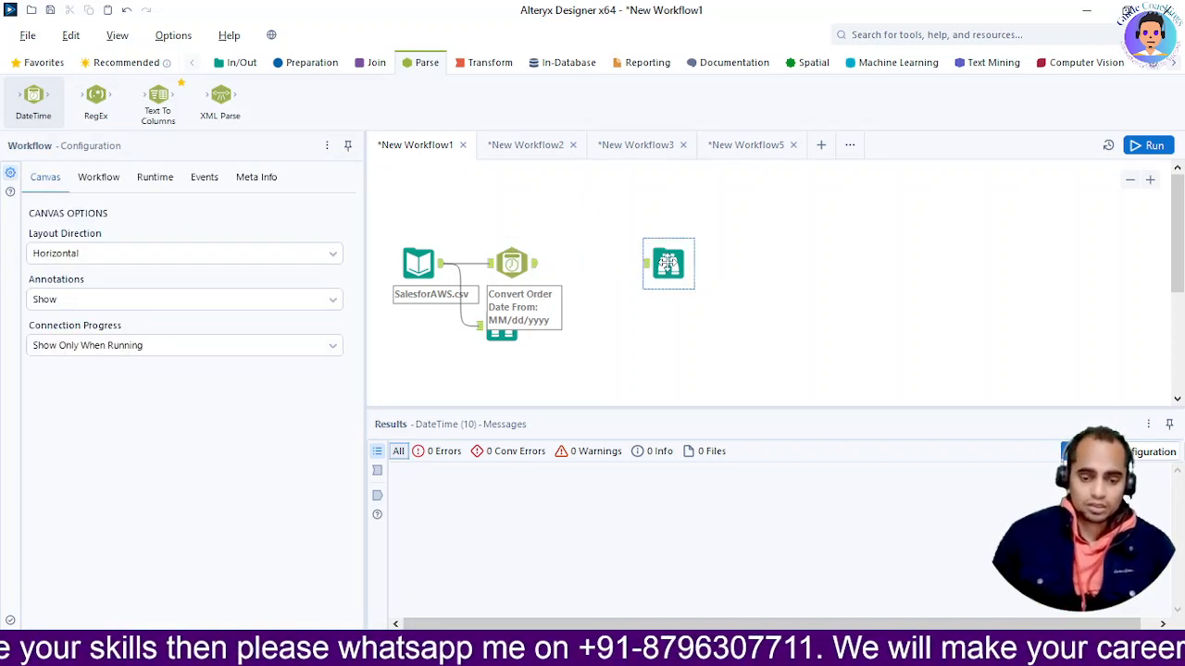
{"action": "left_click_drag", "start_coordinate": [668, 264], "coordinate": [596, 273]}
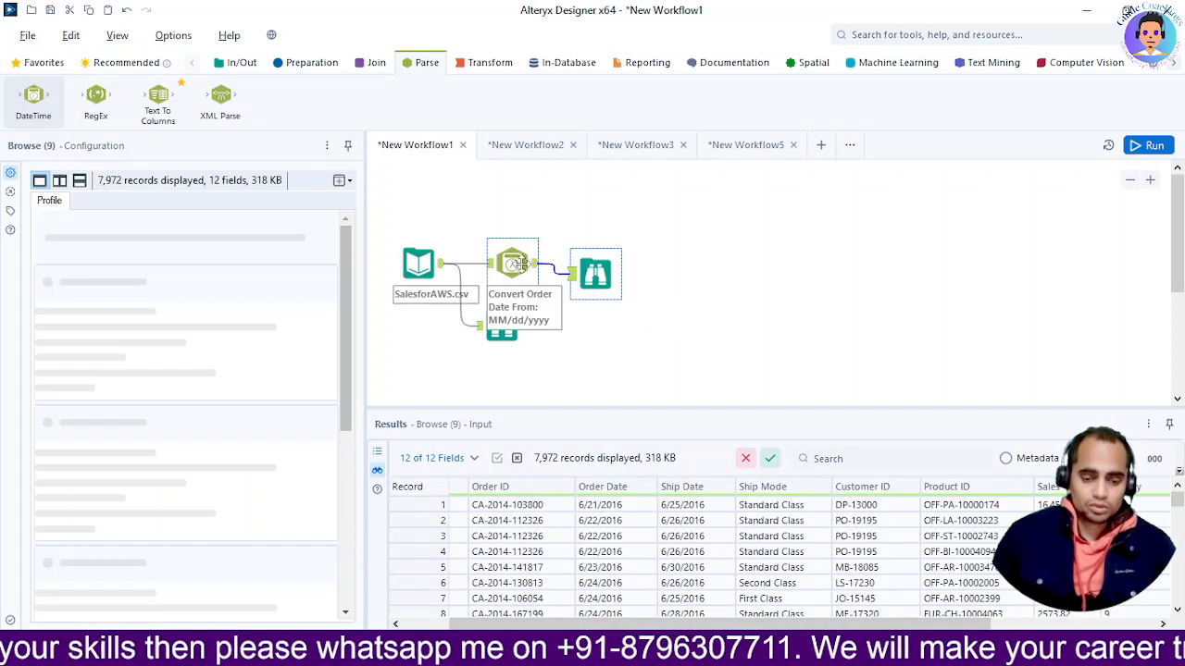
Review the DateTime tool's conversion settings and the field data types in the input Browse tool's metadata.
{"action": "left_click", "coordinate": [516, 263]}
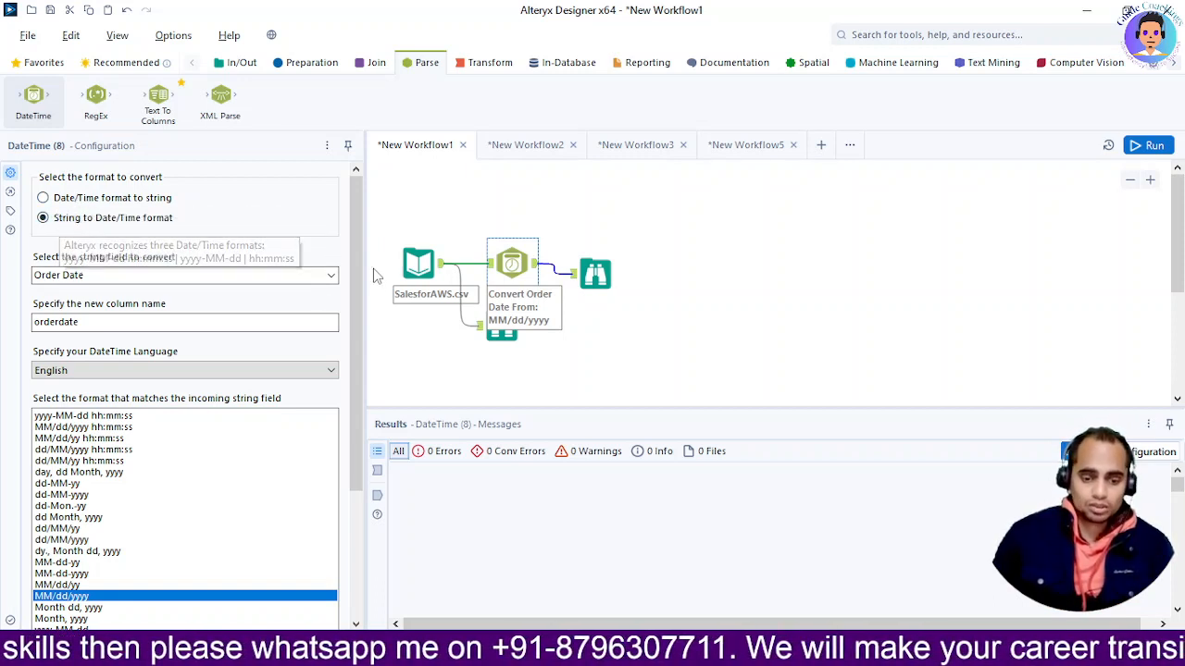
{"action": "left_click", "coordinate": [502, 332]}
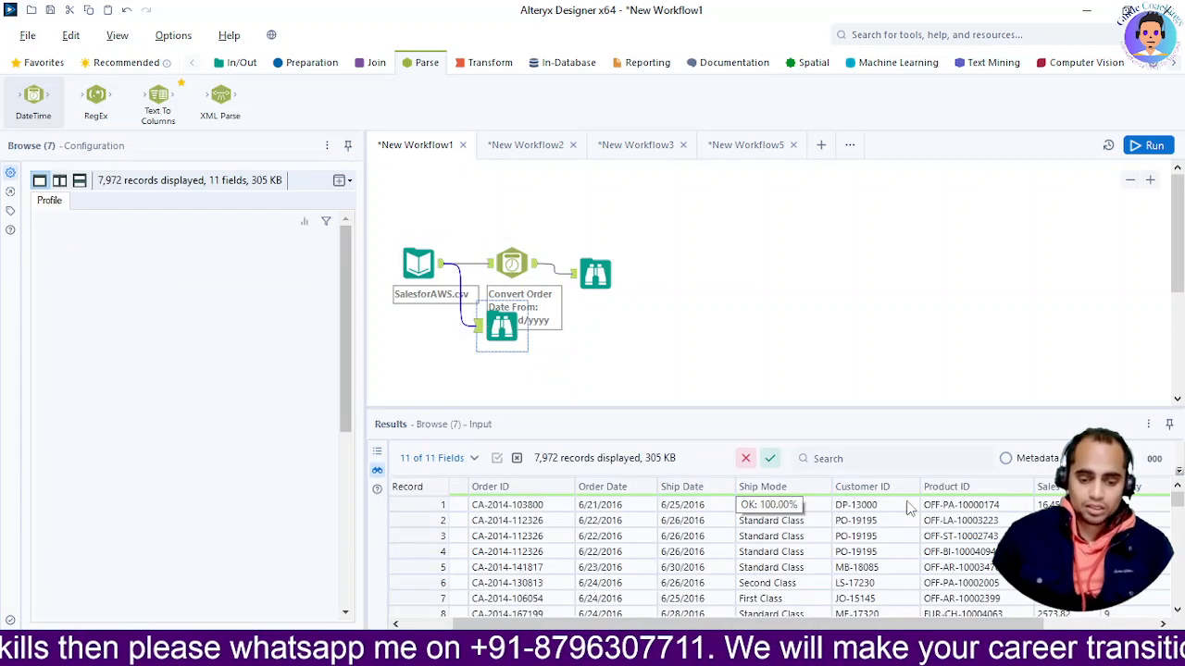
{"action": "left_click", "coordinate": [1007, 459]}
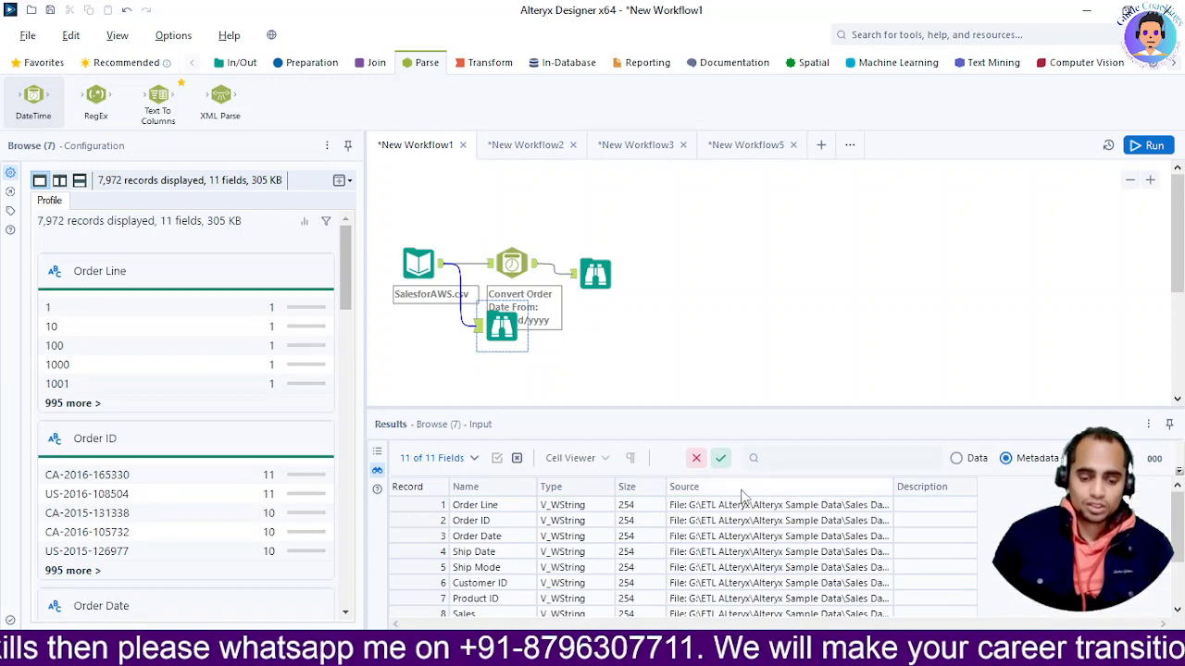
{"action": "scroll", "coordinate": [588, 556], "scroll_direction": "down", "scroll_amount": 2}
{"action": "scroll", "coordinate": [592, 571], "scroll_direction": "up", "scroll_amount": 2}
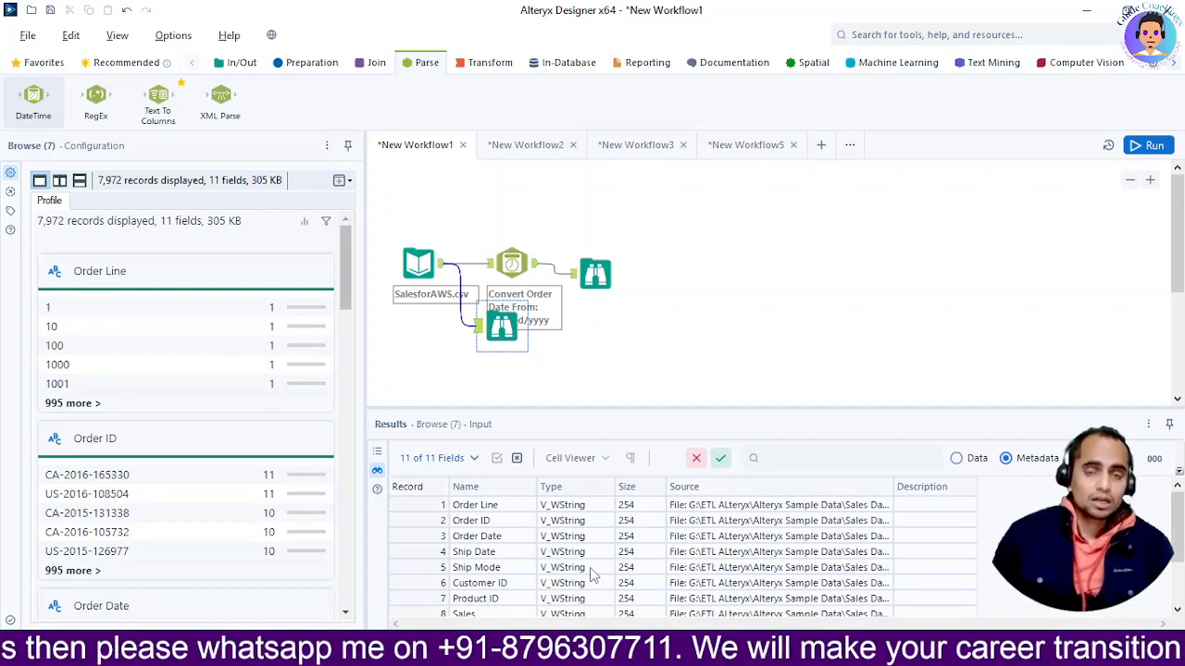
Compare the DateTime tool's string field and format settings with the Order Date values in the input Browse data.
{"action": "left_click", "coordinate": [508, 267]}
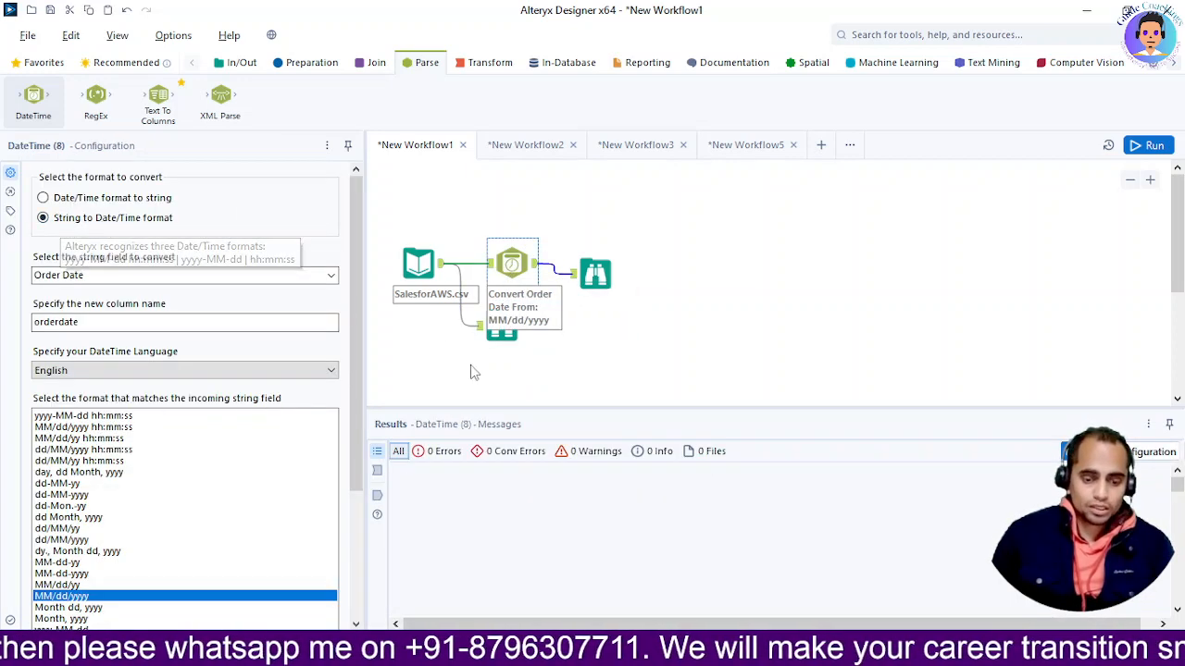
{"action": "left_click", "coordinate": [287, 278]}
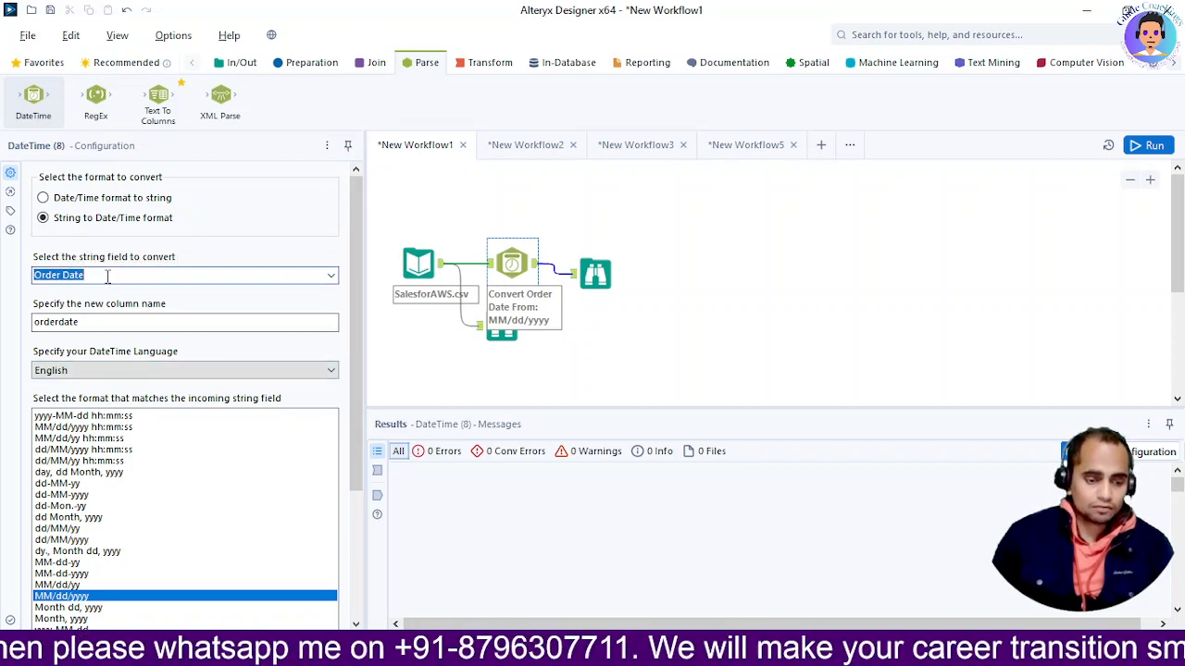
{"action": "left_click", "coordinate": [504, 333]}
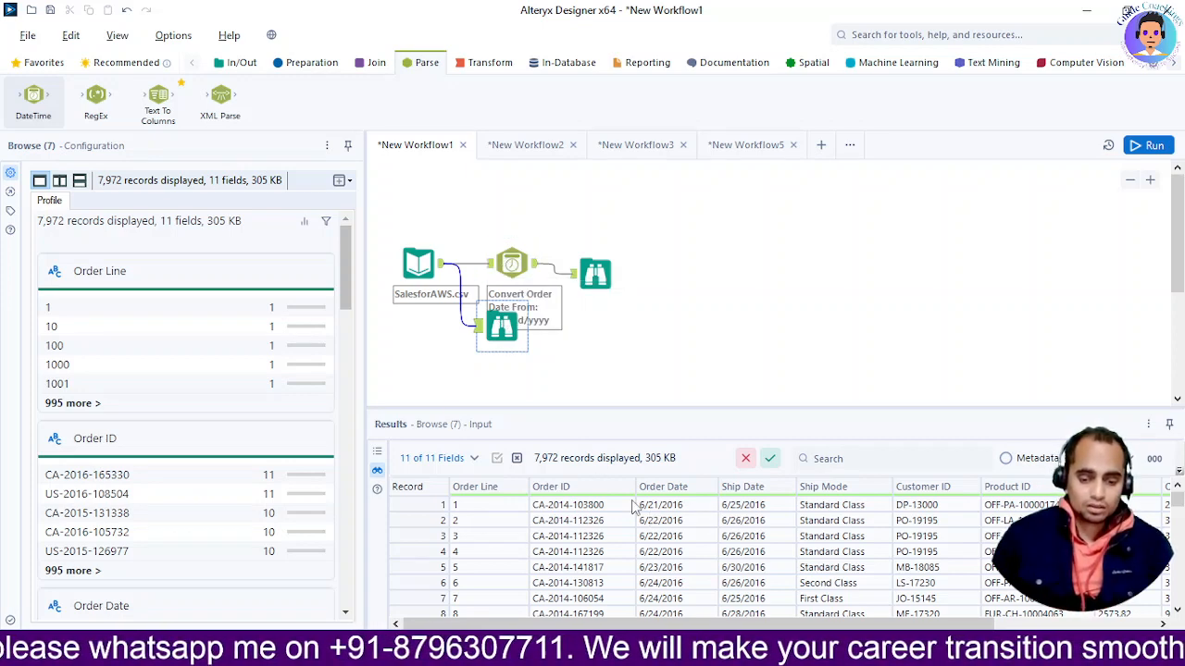
{"action": "left_click", "coordinate": [498, 278]}
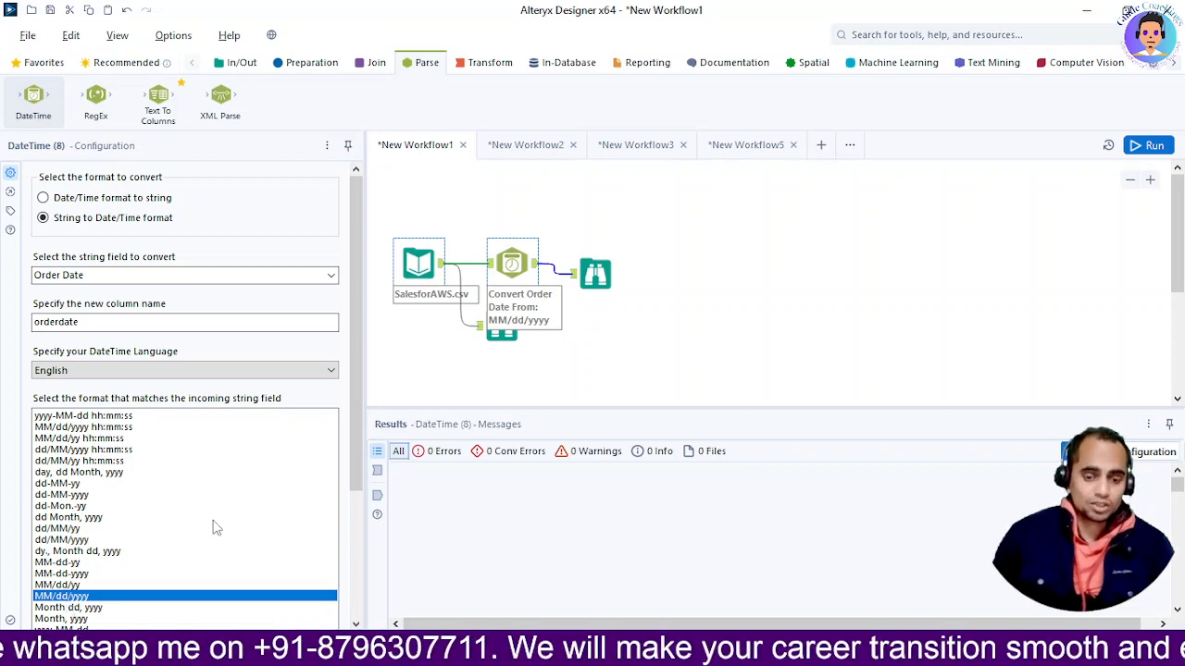
{"action": "left_click", "coordinate": [500, 333]}
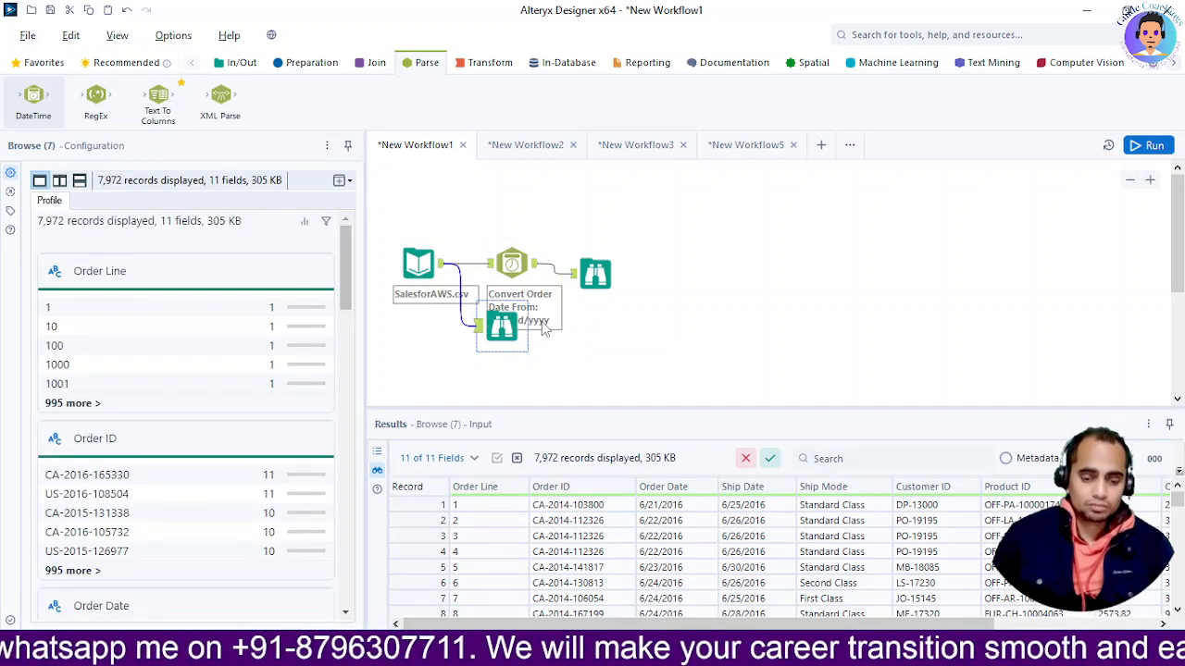
Try converting Order Date with the incoming string format Month dd, yyyy and run the workflow.
{"action": "left_click", "coordinate": [512, 267]}
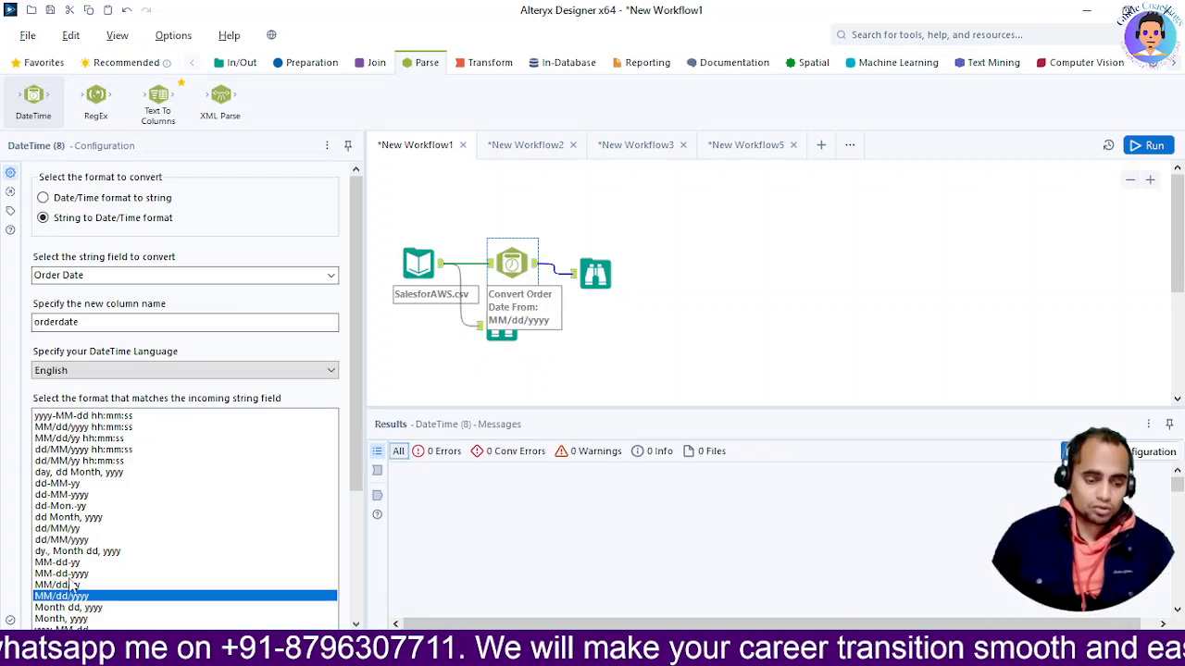
{"action": "scroll", "coordinate": [62, 583], "scroll_direction": "down", "scroll_amount": 1}
{"action": "left_click", "coordinate": [62, 577]}
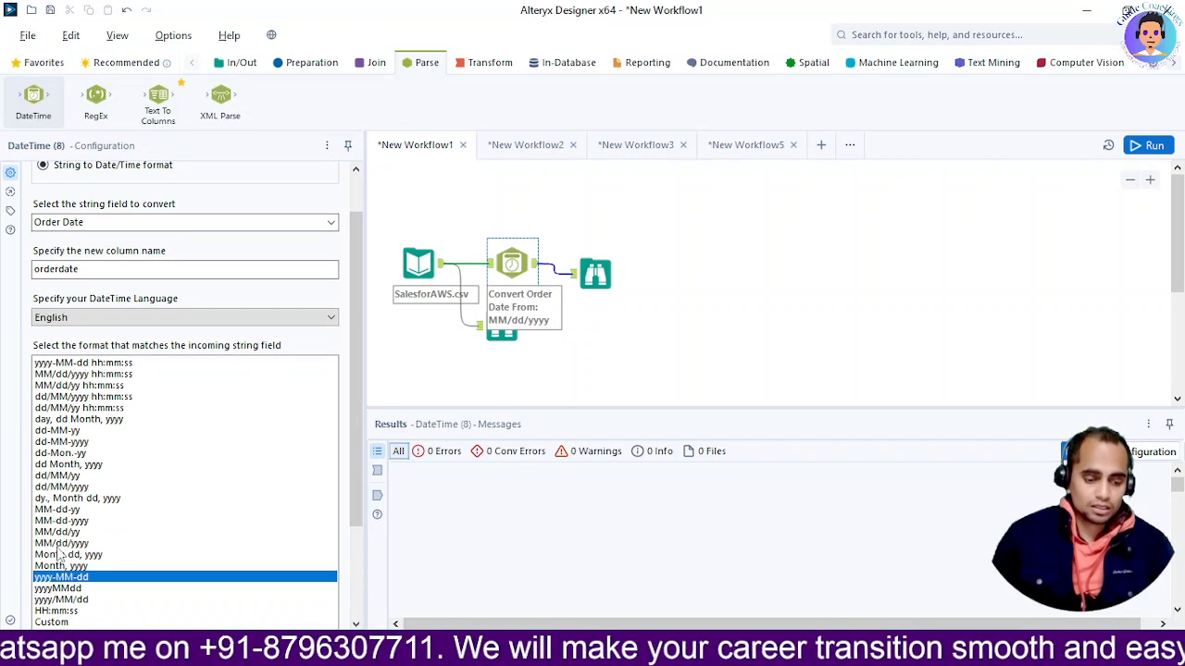
{"action": "left_click", "coordinate": [60, 547]}
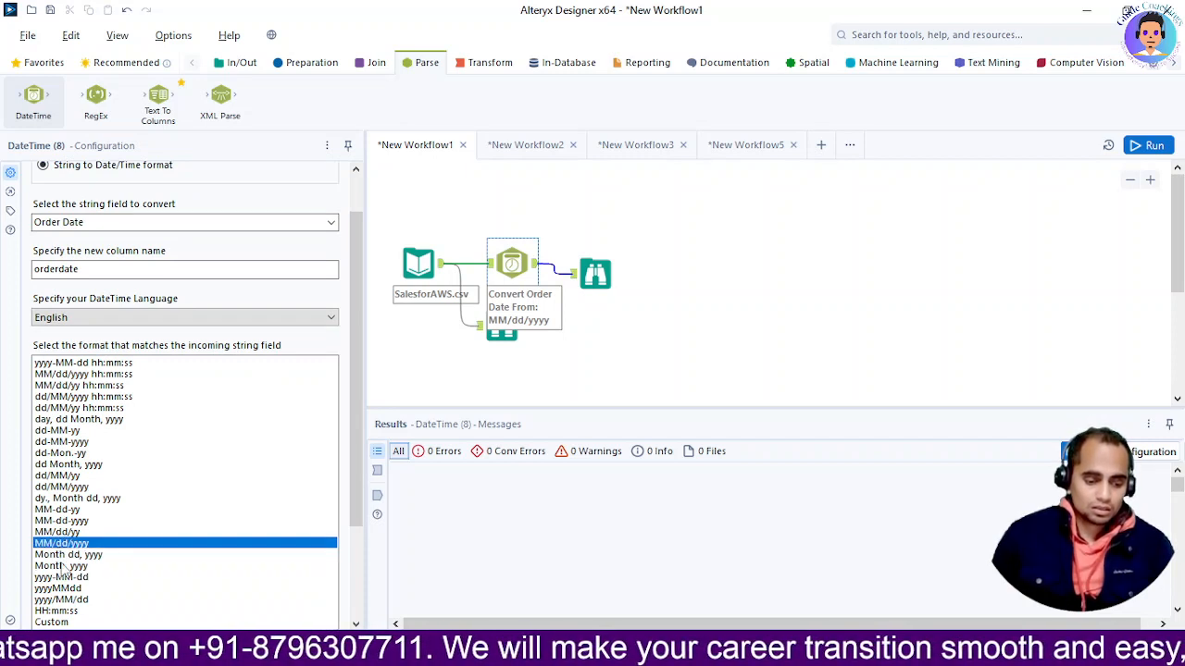
{"action": "left_click", "coordinate": [62, 556]}
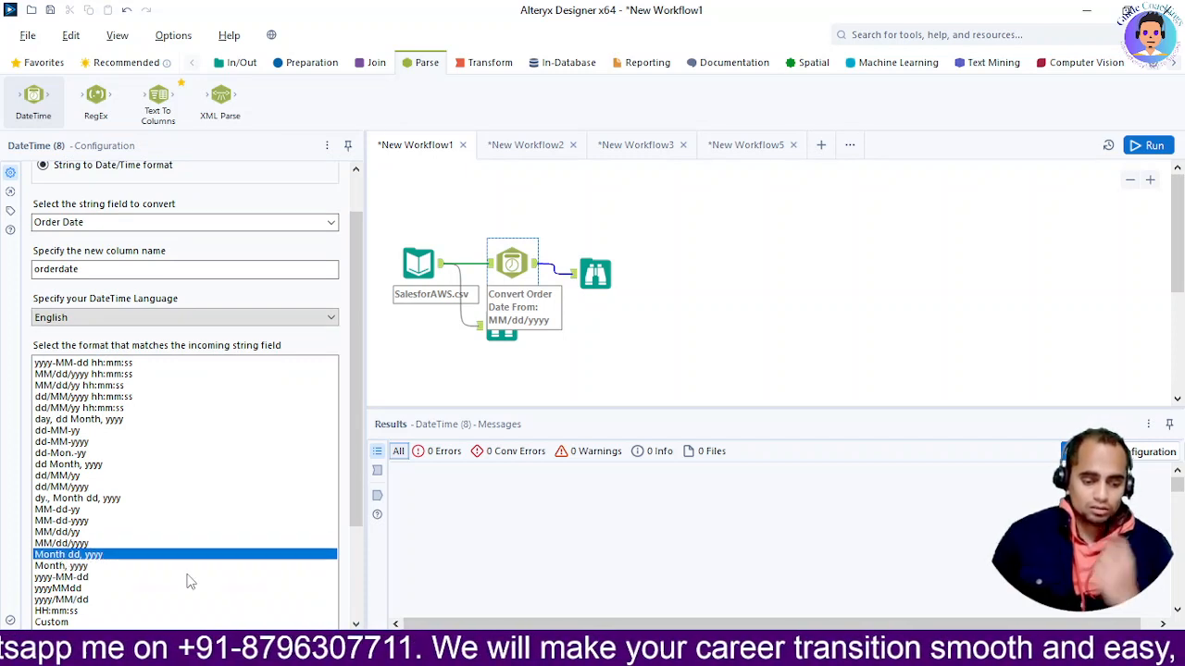
{"action": "left_click", "coordinate": [1145, 146]}
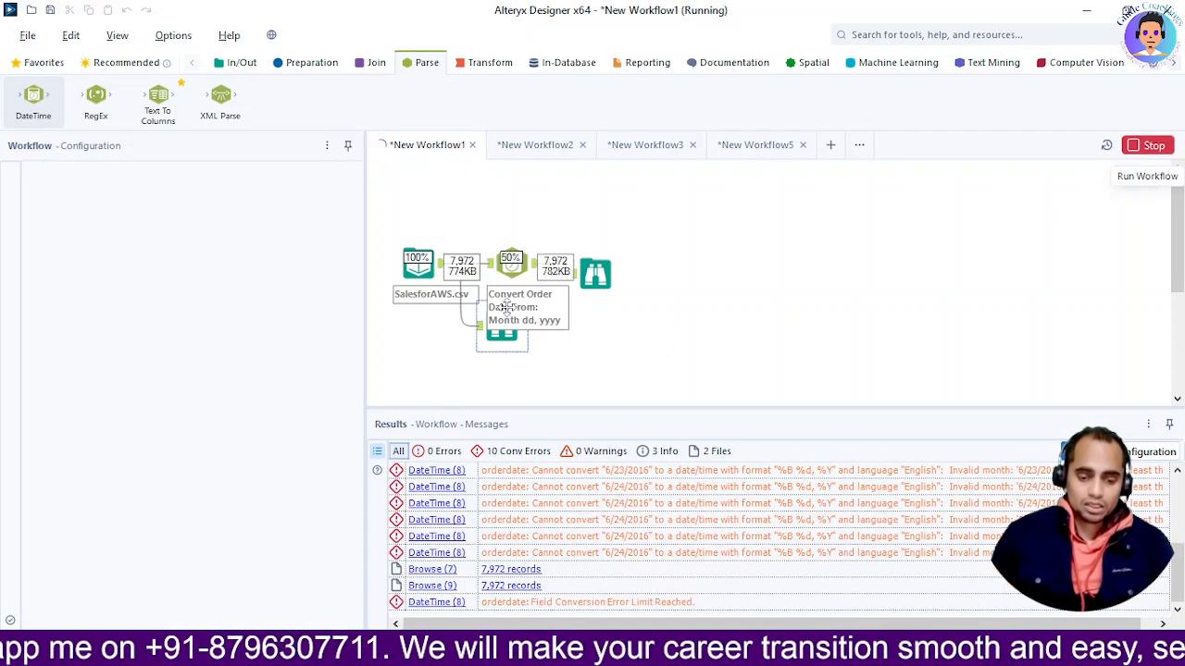
Set the DateTime tool's incoming string format to MM-dd-yyyy and run the workflow with the output Browse data displayed.
{"action": "left_click", "coordinate": [510, 270]}
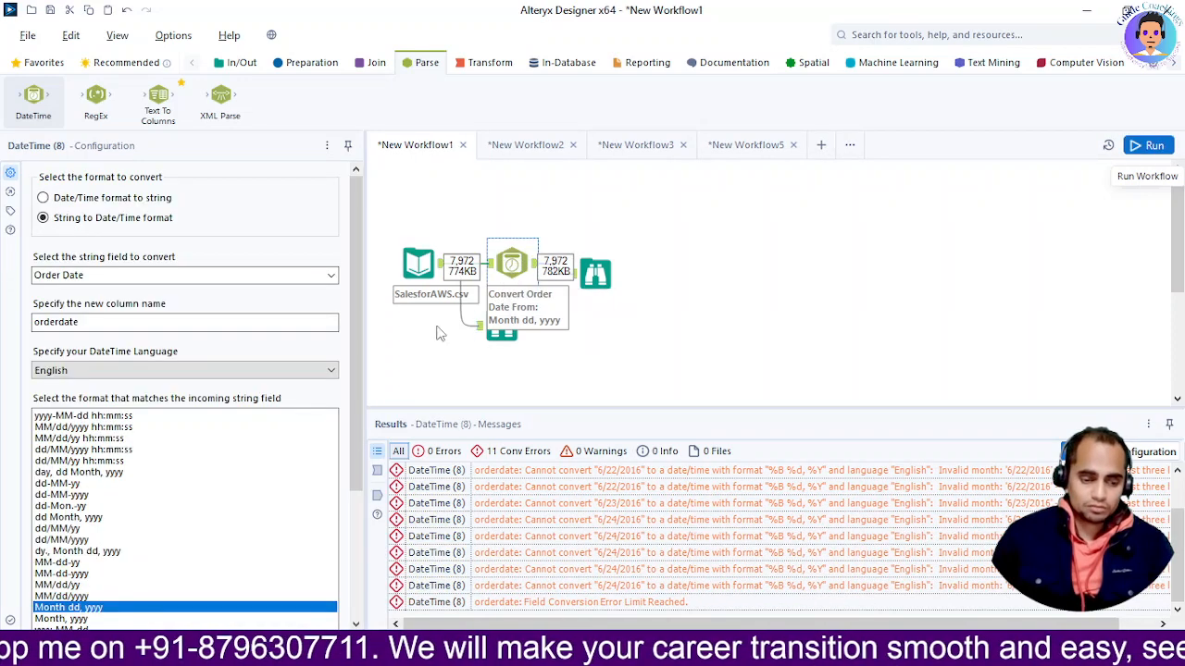
{"action": "left_click", "coordinate": [70, 583]}
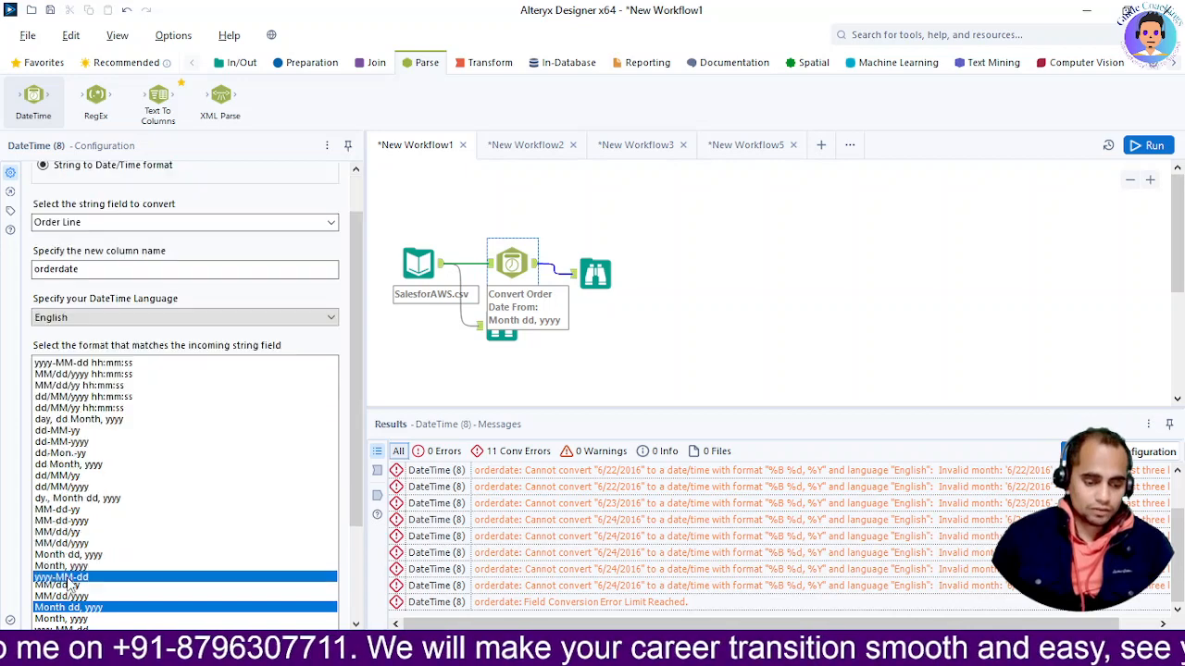
{"action": "left_click", "coordinate": [61, 521]}
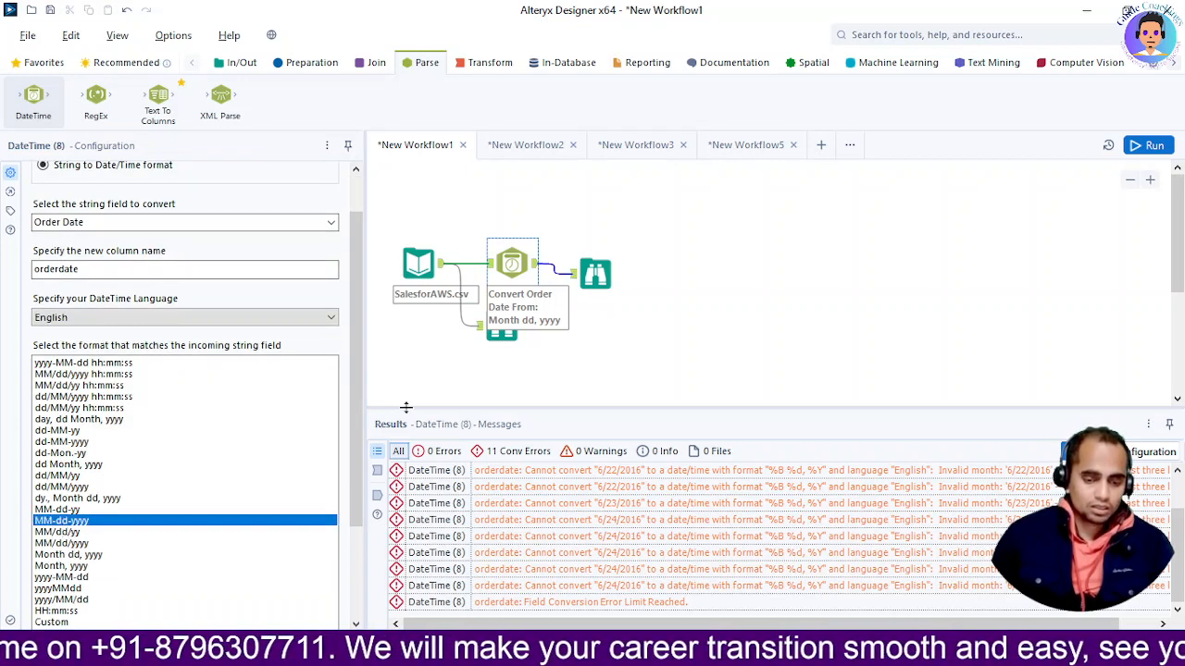
{"action": "left_click", "coordinate": [1148, 145]}
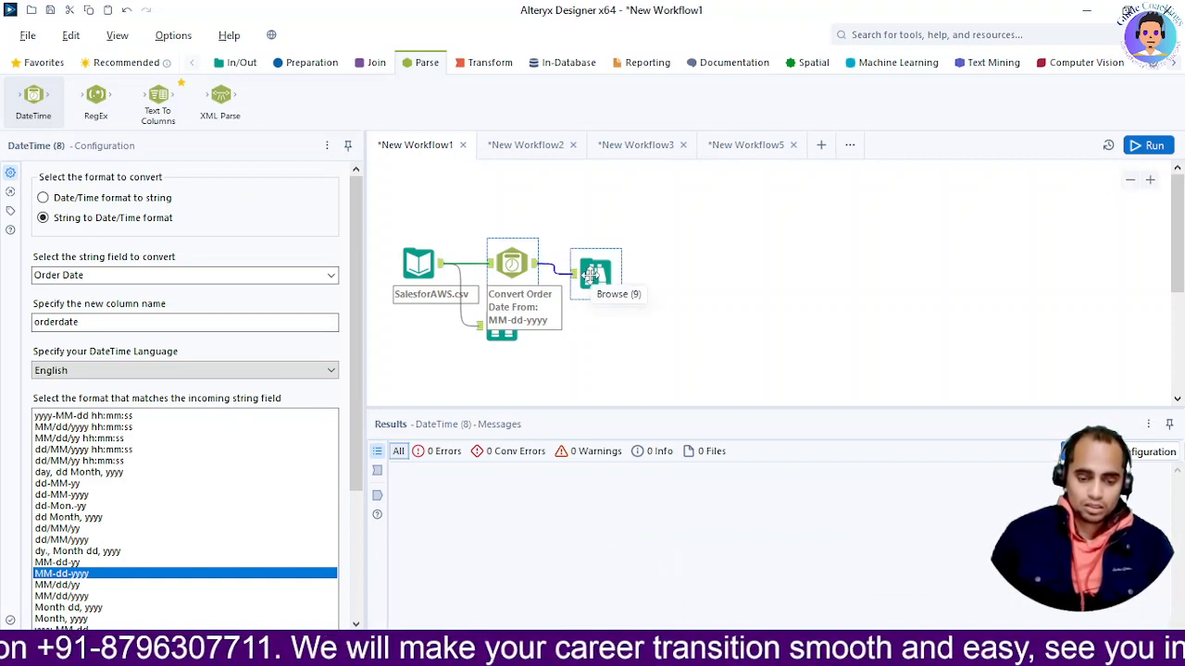
{"action": "left_click", "coordinate": [592, 276]}
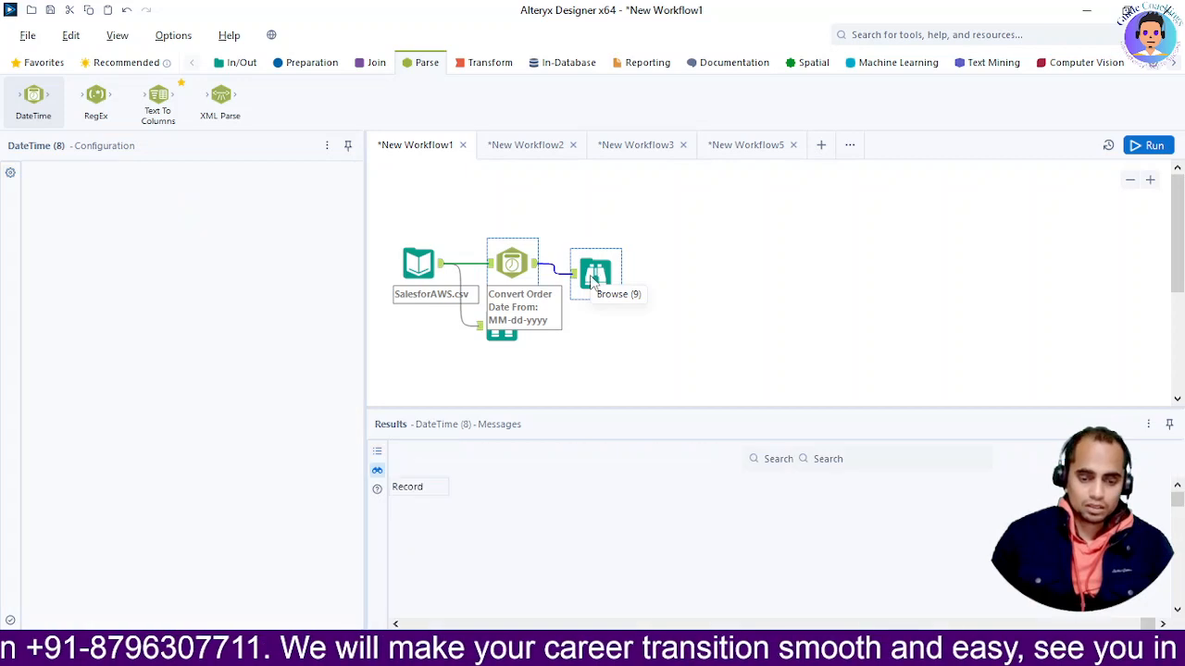
{"action": "left_click", "coordinate": [1154, 148]}
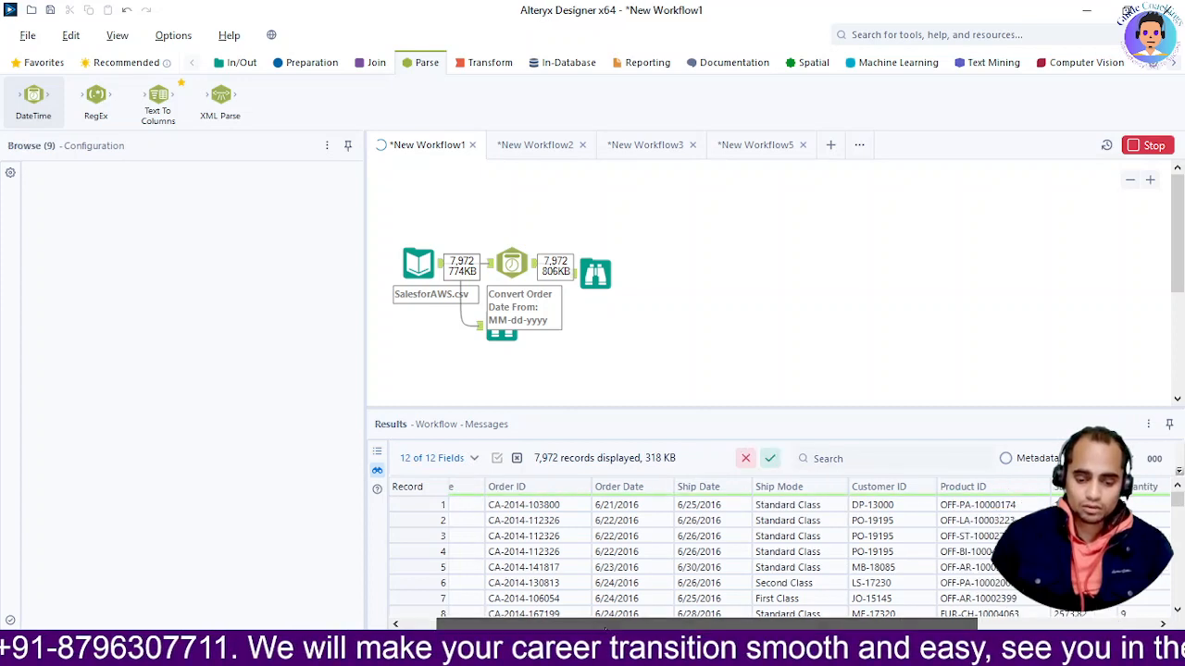
Compare the original Order Date column with the converted date column at the end of the output Browse results.
{"action": "left_click_drag", "start_coordinate": [605, 628], "coordinate": [764, 629]}
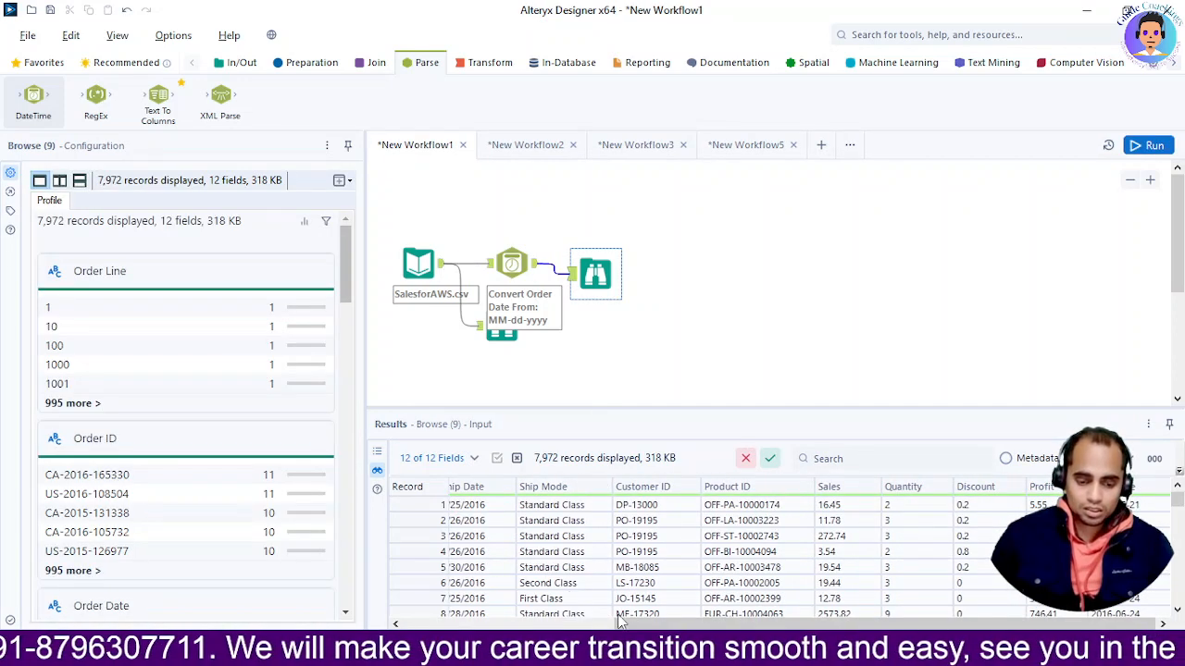
{"action": "left_click_drag", "start_coordinate": [629, 628], "coordinate": [458, 627]}
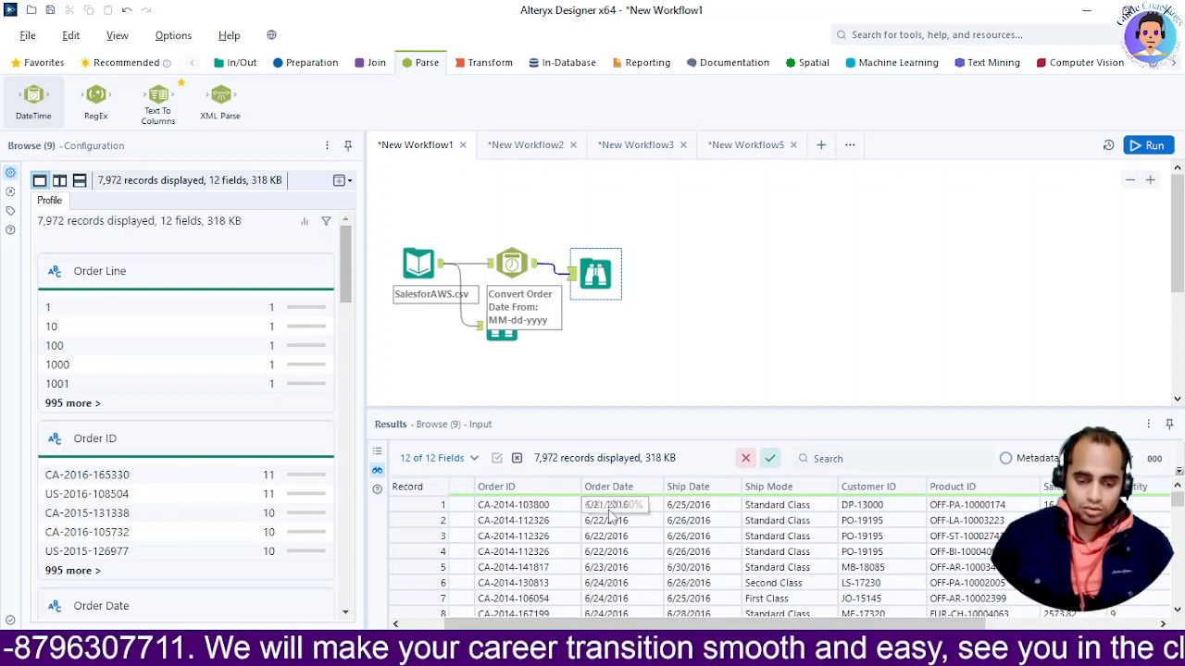
{"action": "left_click_drag", "start_coordinate": [555, 628], "coordinate": [739, 627]}
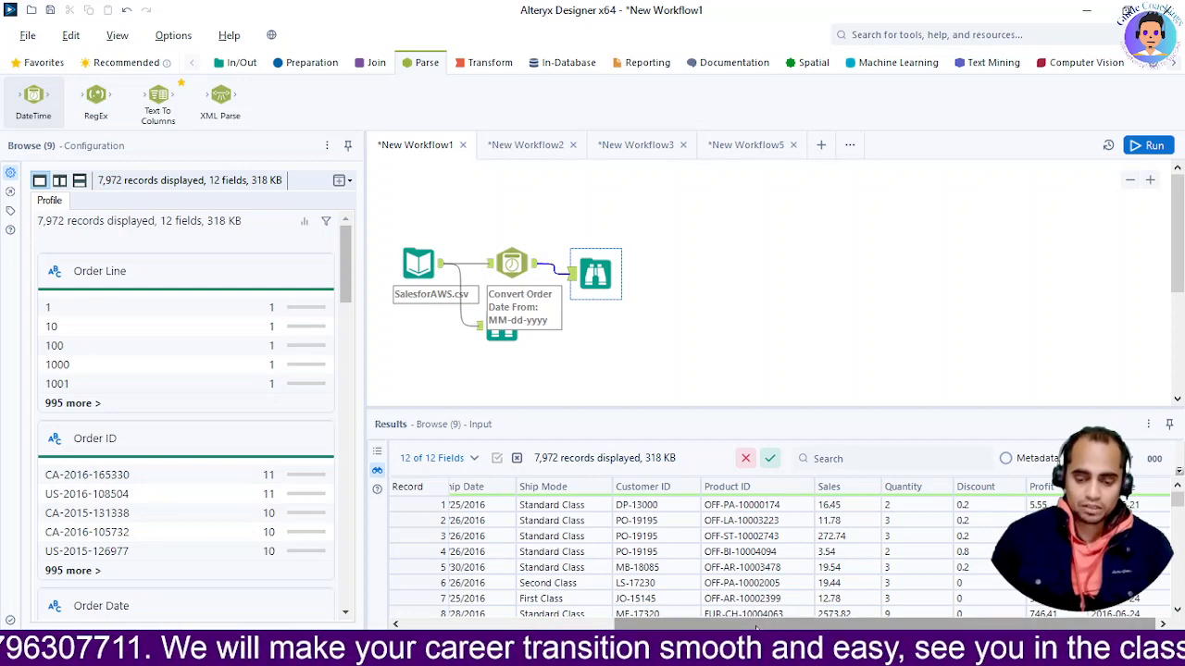
Try converting Order Date with the DateTime tool's incoming string format set to dd/MM/yy and run the workflow.
{"action": "left_click_drag", "start_coordinate": [758, 628], "coordinate": [639, 627]}
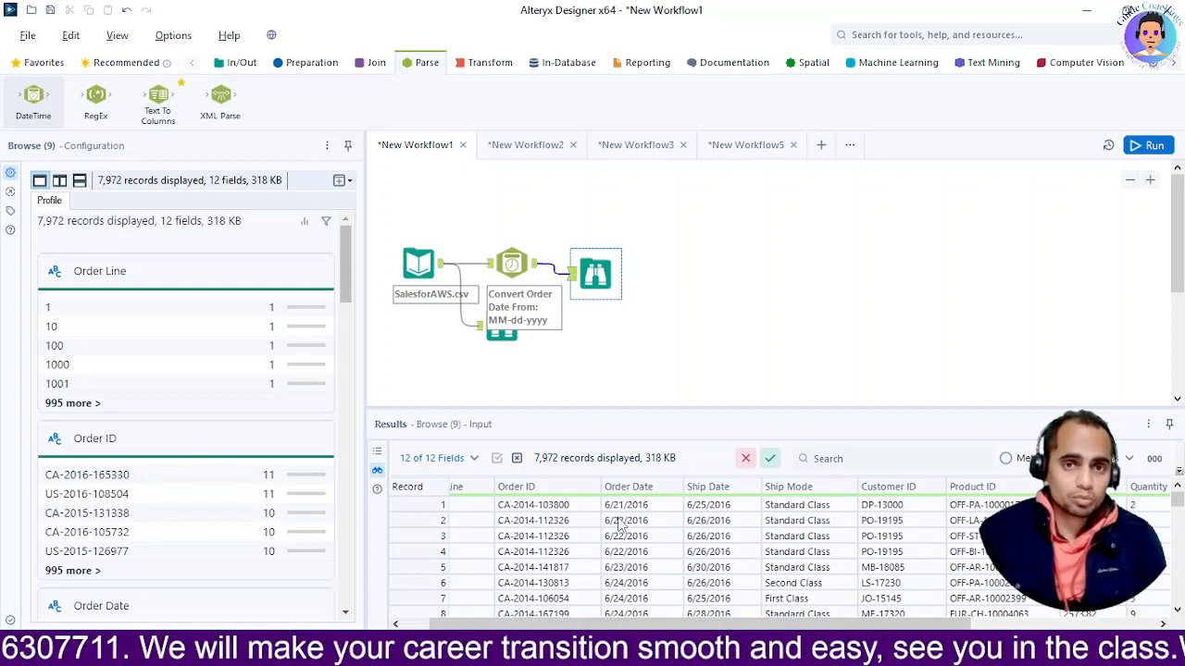
{"action": "left_click", "coordinate": [509, 265]}
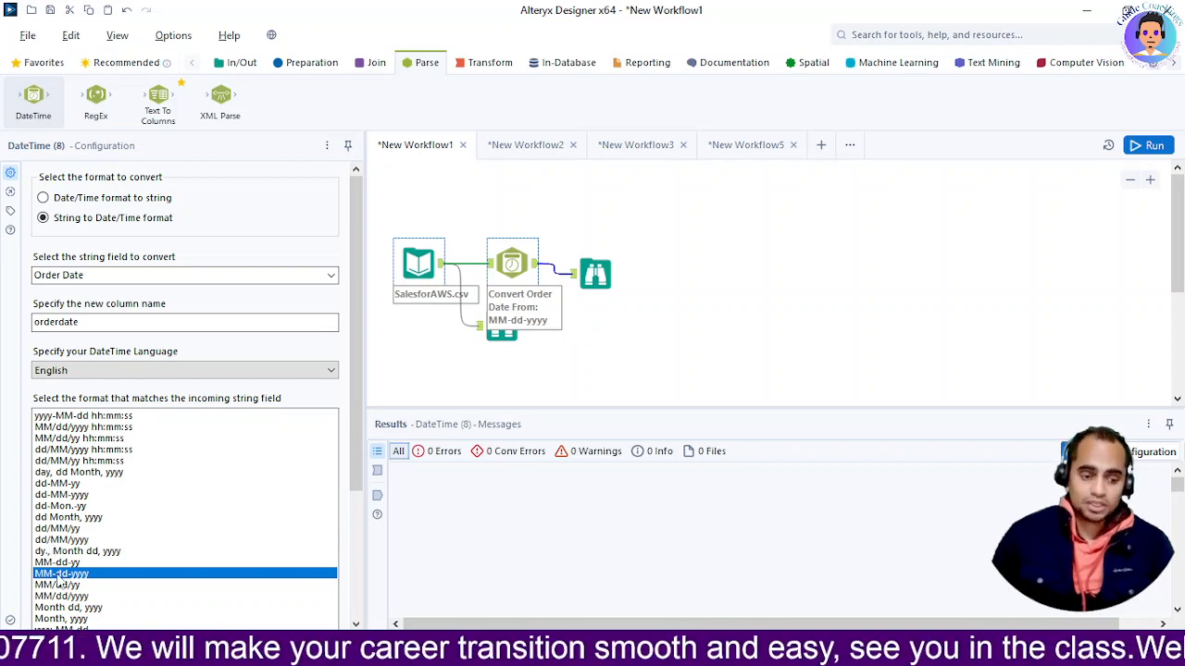
{"action": "scroll", "coordinate": [44, 548], "scroll_direction": "down", "scroll_amount": 1}
{"action": "left_click", "coordinate": [45, 545]}
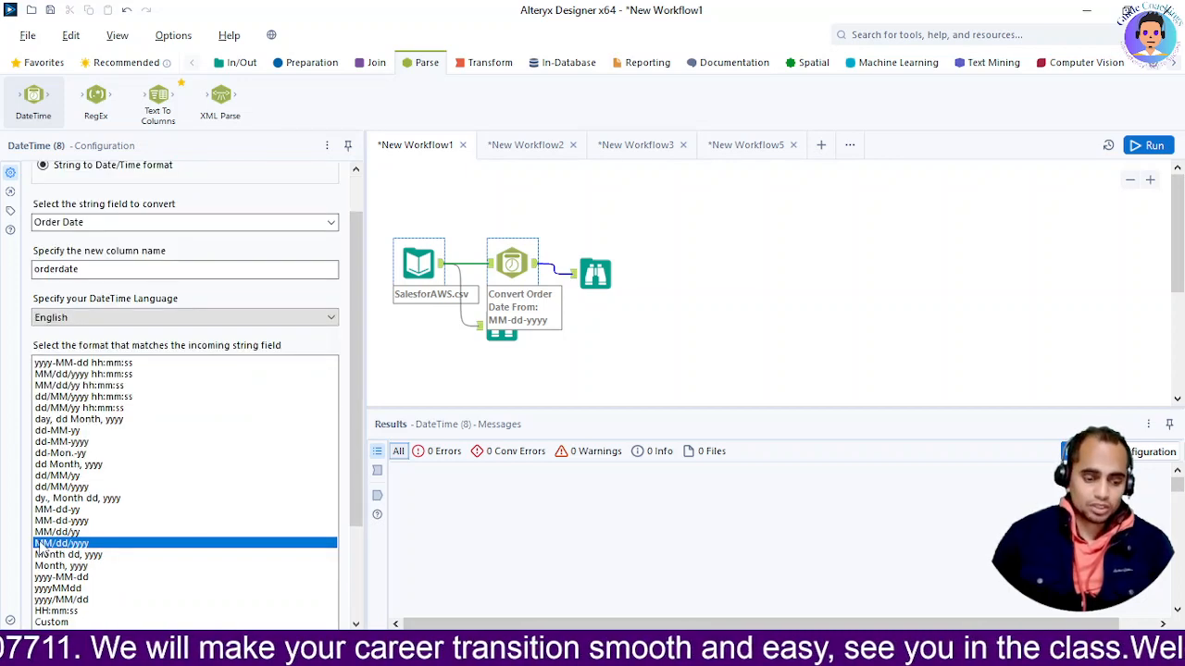
{"action": "left_click", "coordinate": [58, 475]}
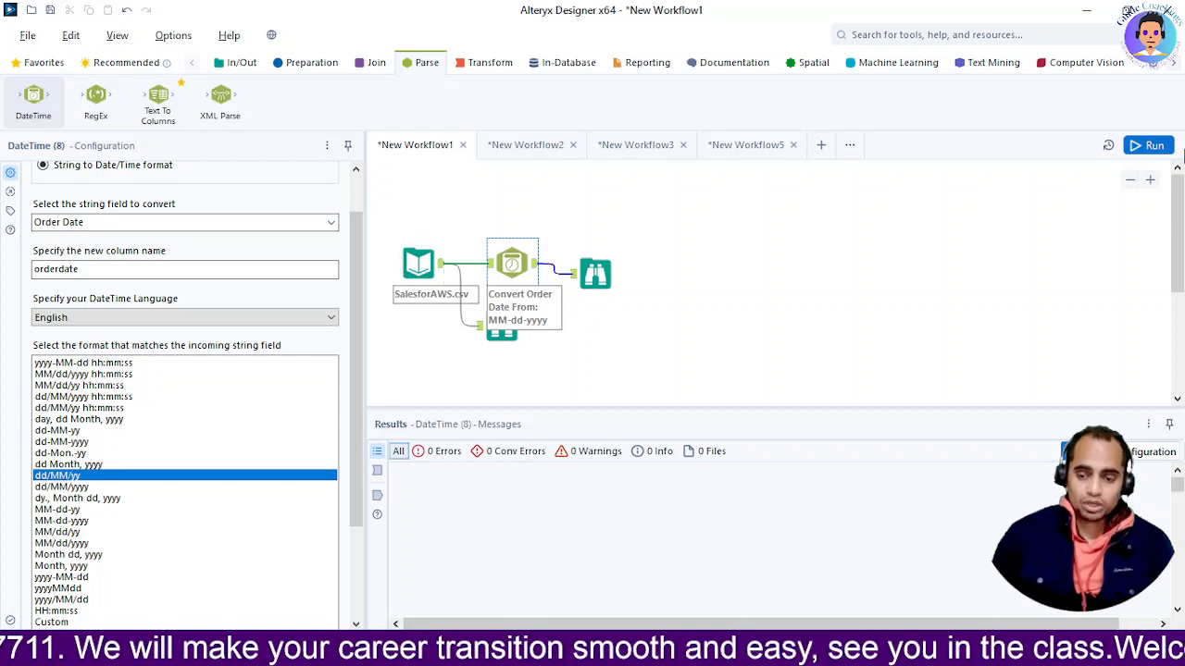
{"action": "left_click", "coordinate": [1138, 148]}
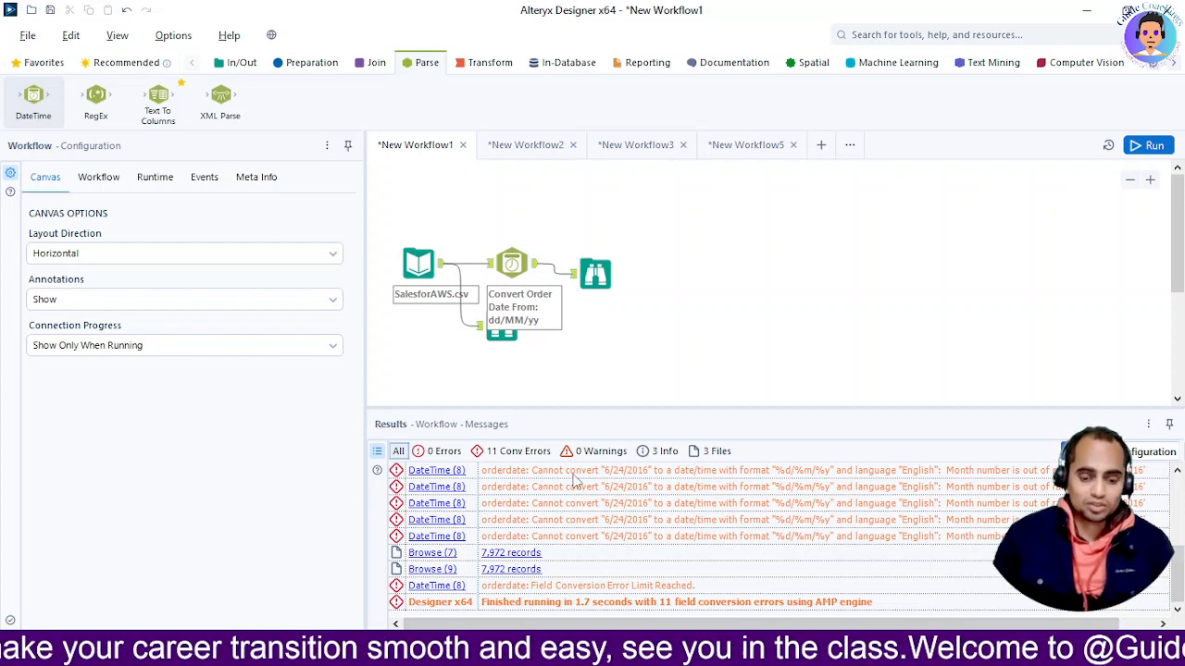
Check Order Date in the input Browse data, set the DateTime tool's incoming format to MM-dd-yy, and run the workflow with the output Browse selected.
{"action": "left_click", "coordinate": [513, 265]}
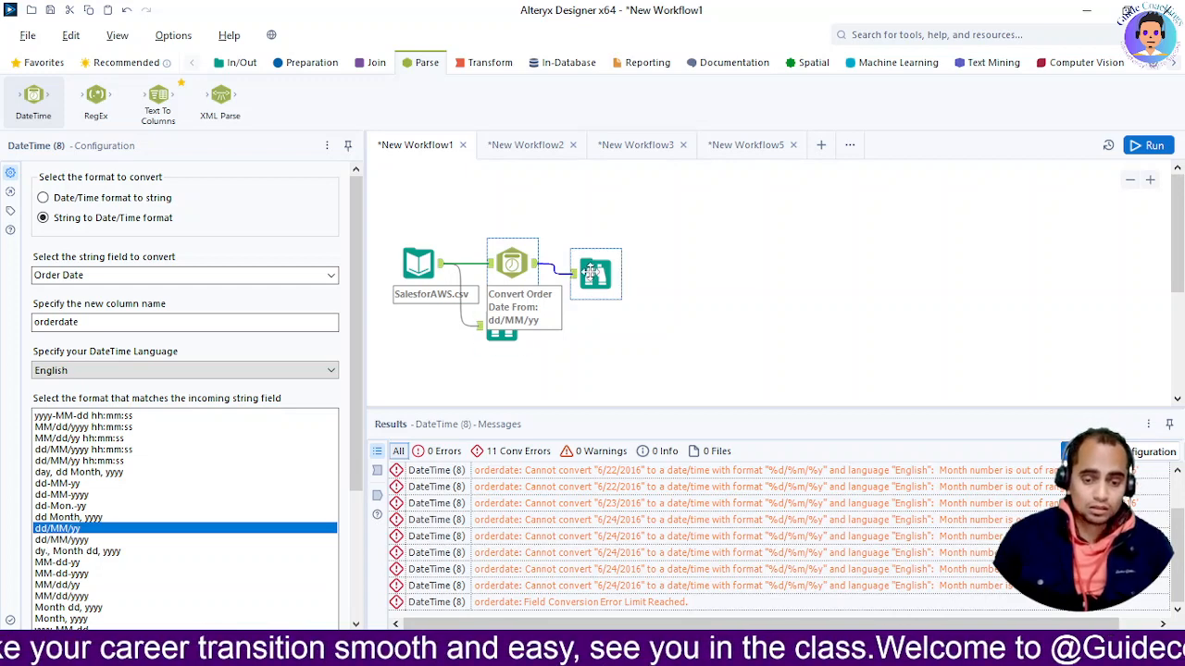
{"action": "left_click", "coordinate": [504, 329]}
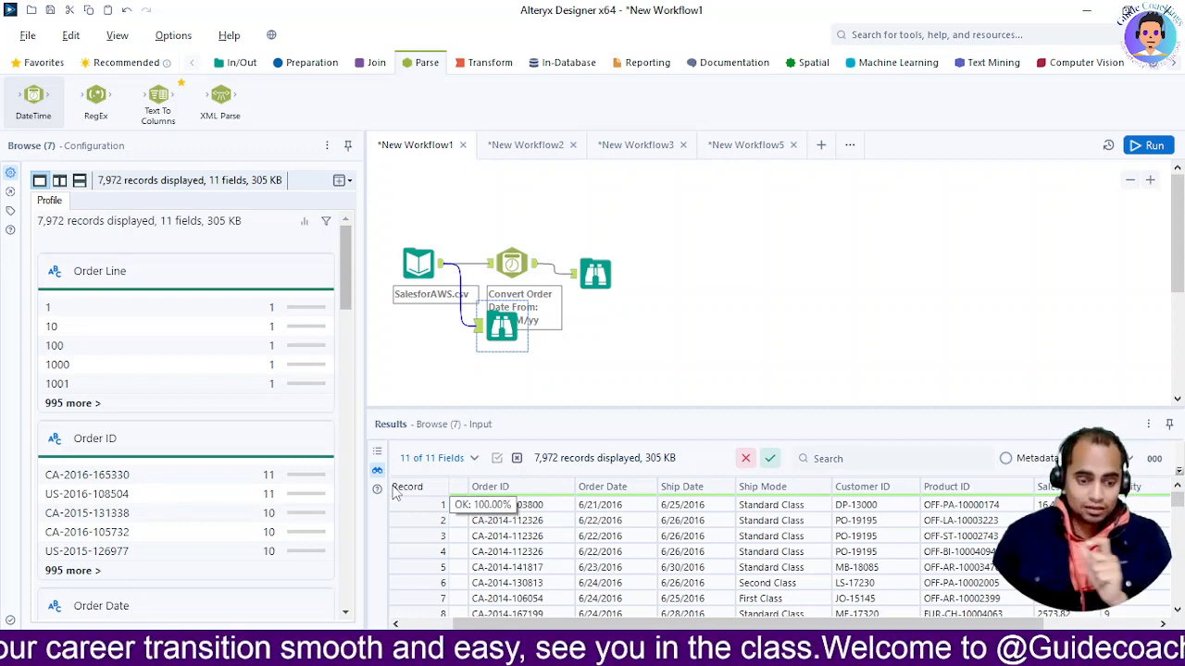
{"action": "left_click", "coordinate": [523, 275]}
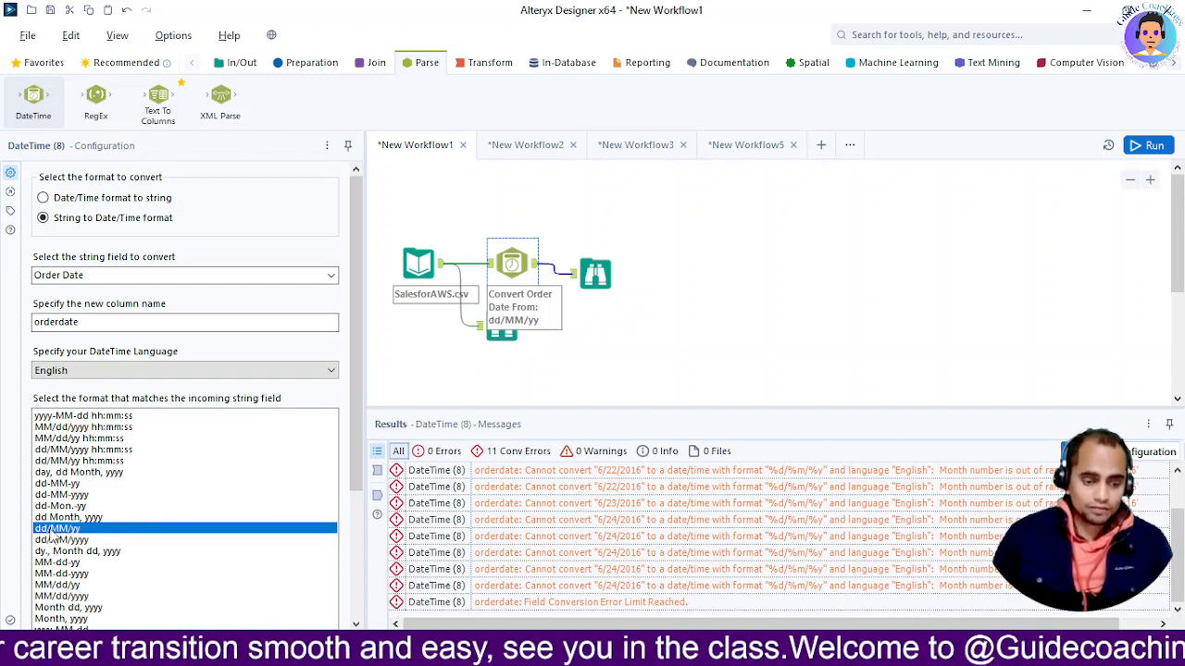
{"action": "scroll", "coordinate": [55, 579], "scroll_direction": "down", "scroll_amount": 1}
{"action": "left_click", "coordinate": [56, 577]}
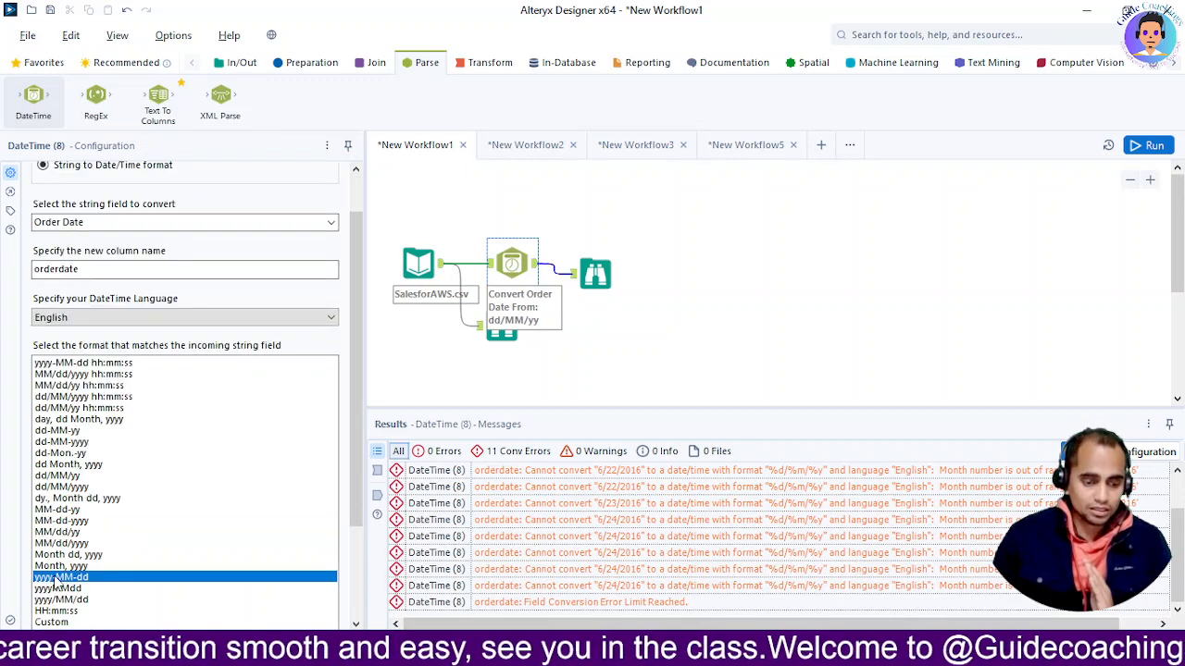
{"action": "left_click", "coordinate": [61, 511]}
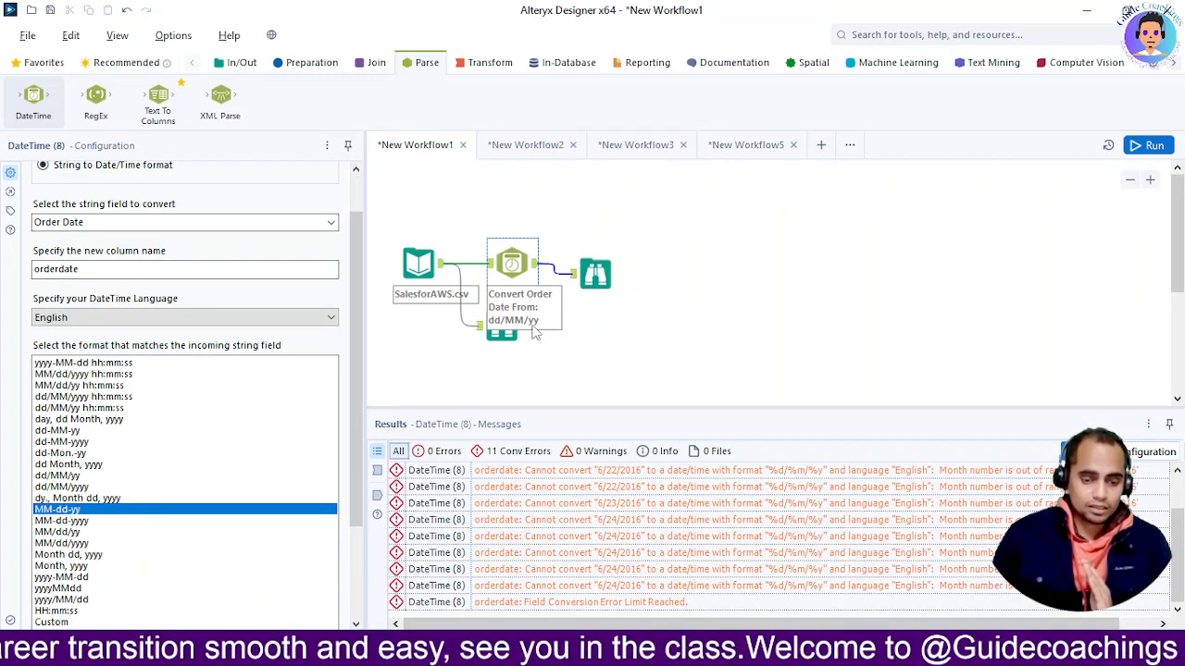
{"action": "left_click", "coordinate": [597, 275]}
{"action": "left_click", "coordinate": [1147, 145]}
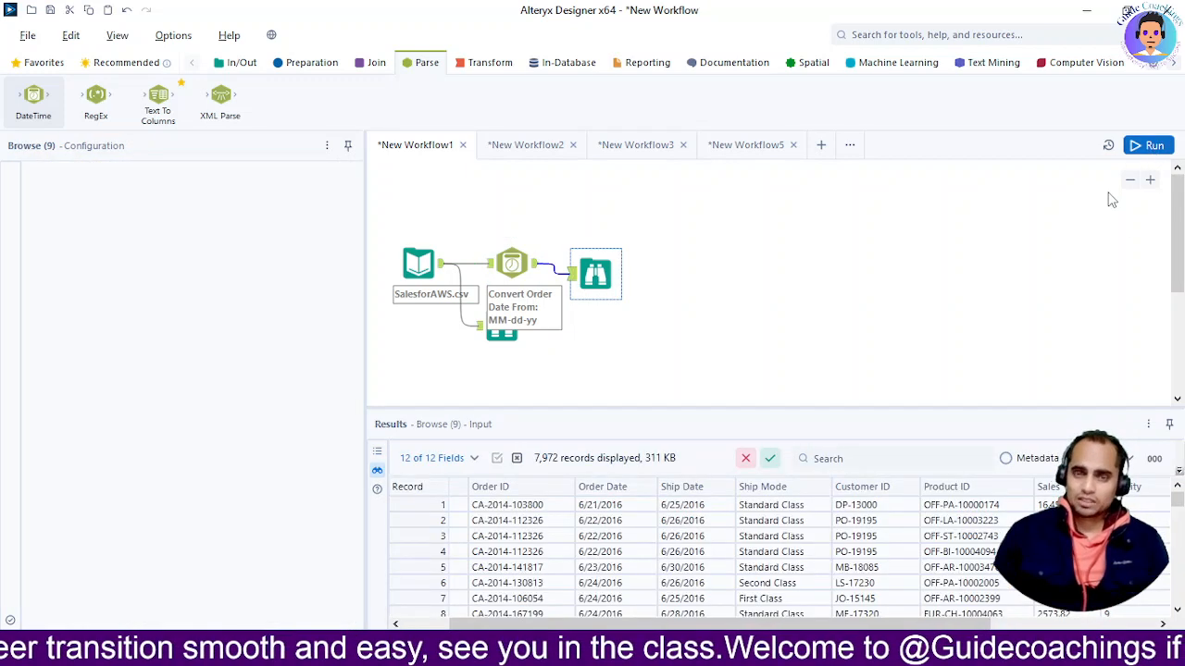
{"action": "left_click", "coordinate": [1148, 146]}
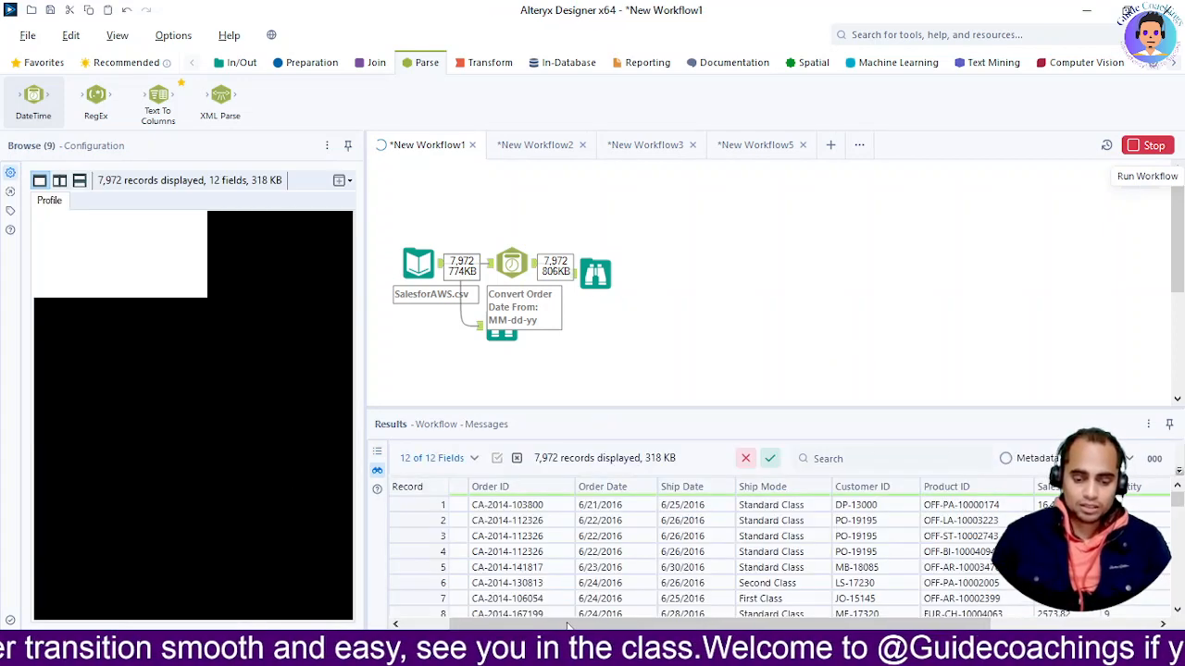
Compare the data types of the original Order Date and the converted orderdate field in the output Browse metadata.
{"action": "left_click_drag", "start_coordinate": [568, 626], "coordinate": [815, 609]}
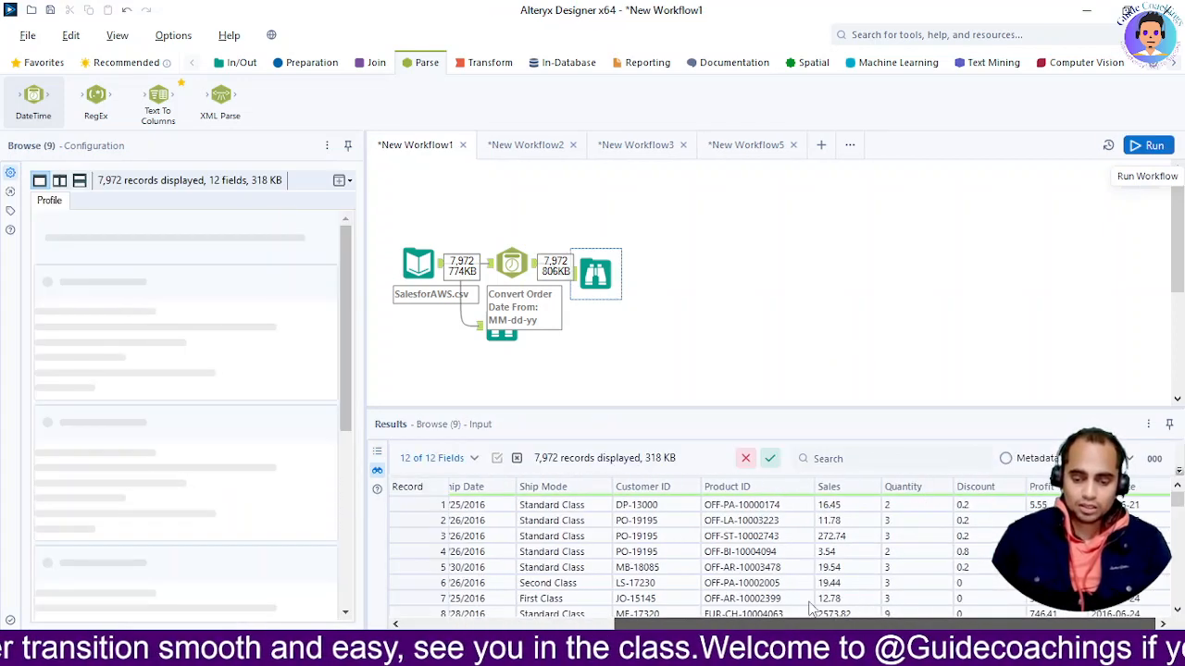
{"action": "left_click", "coordinate": [1006, 459]}
{"action": "scroll", "coordinate": [570, 536], "scroll_direction": "down", "scroll_amount": 2}
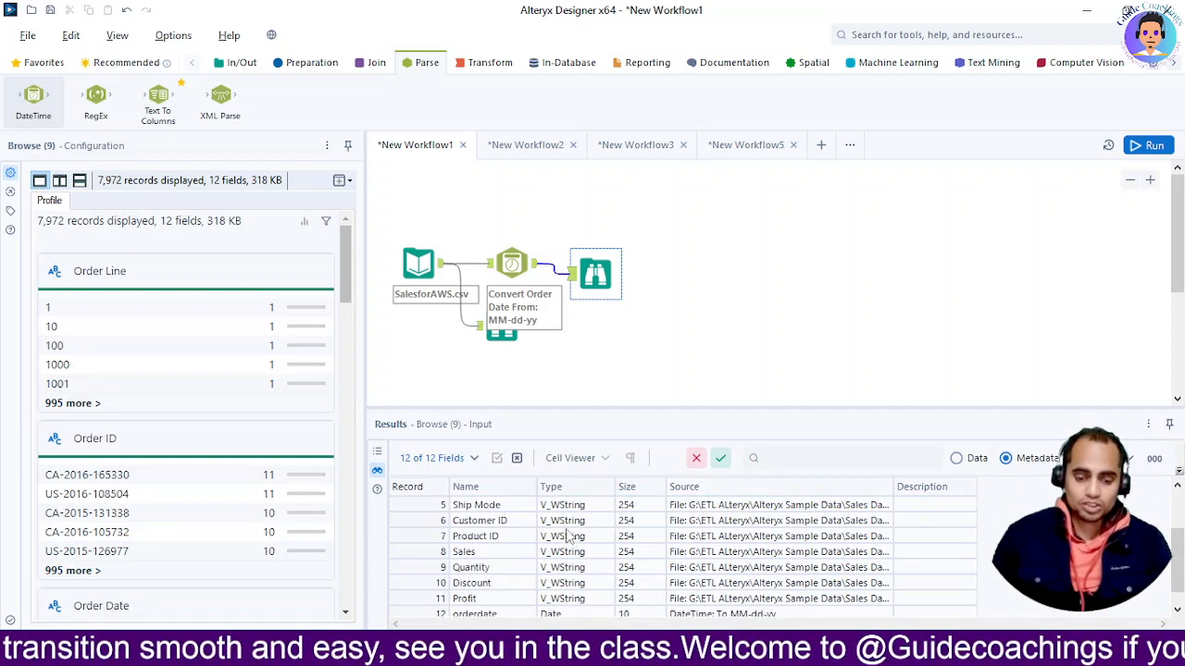
{"action": "scroll", "coordinate": [570, 537], "scroll_direction": "up", "scroll_amount": 2}
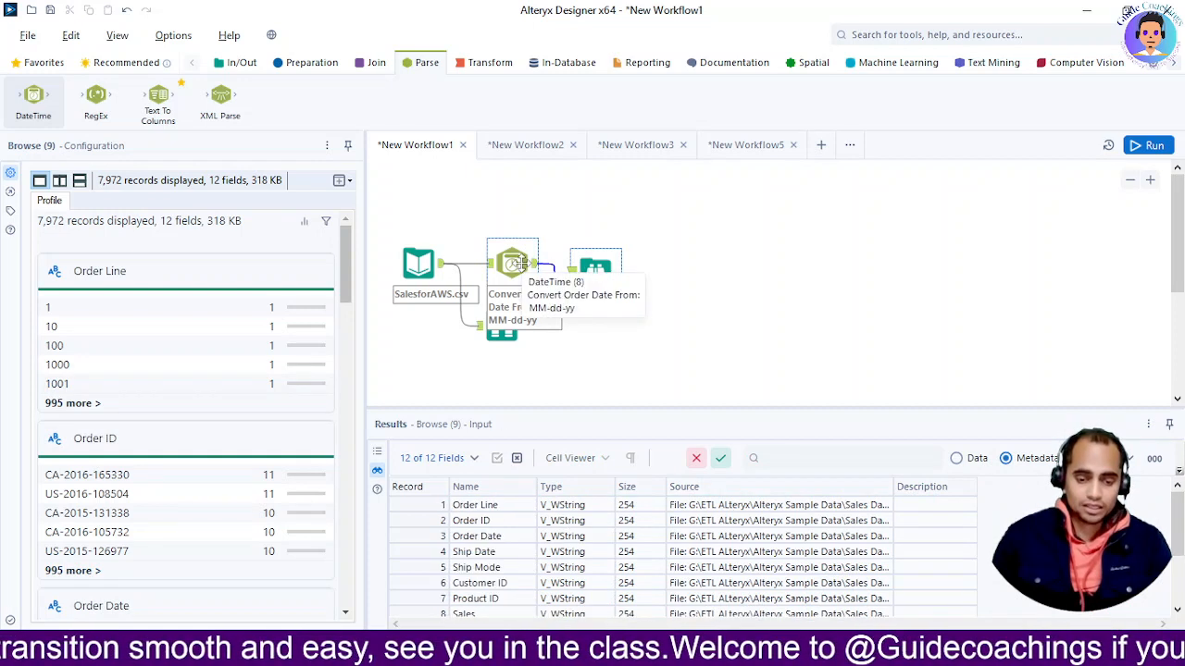
{"action": "left_click", "coordinate": [471, 522]}
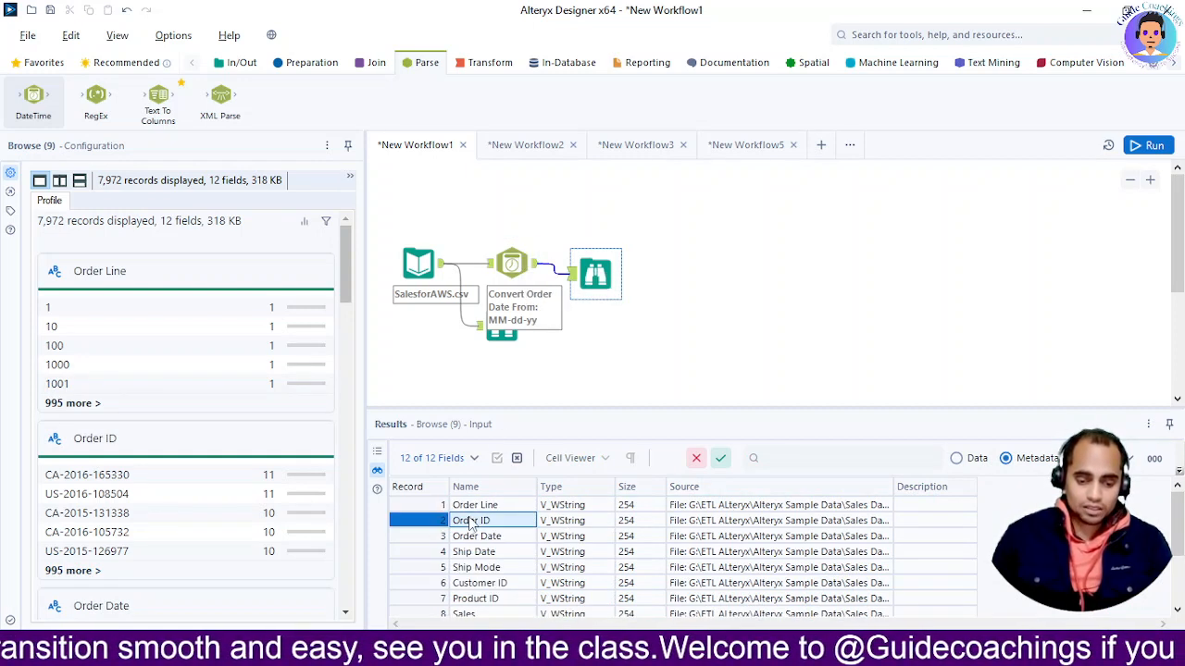
{"action": "left_click", "coordinate": [490, 540]}
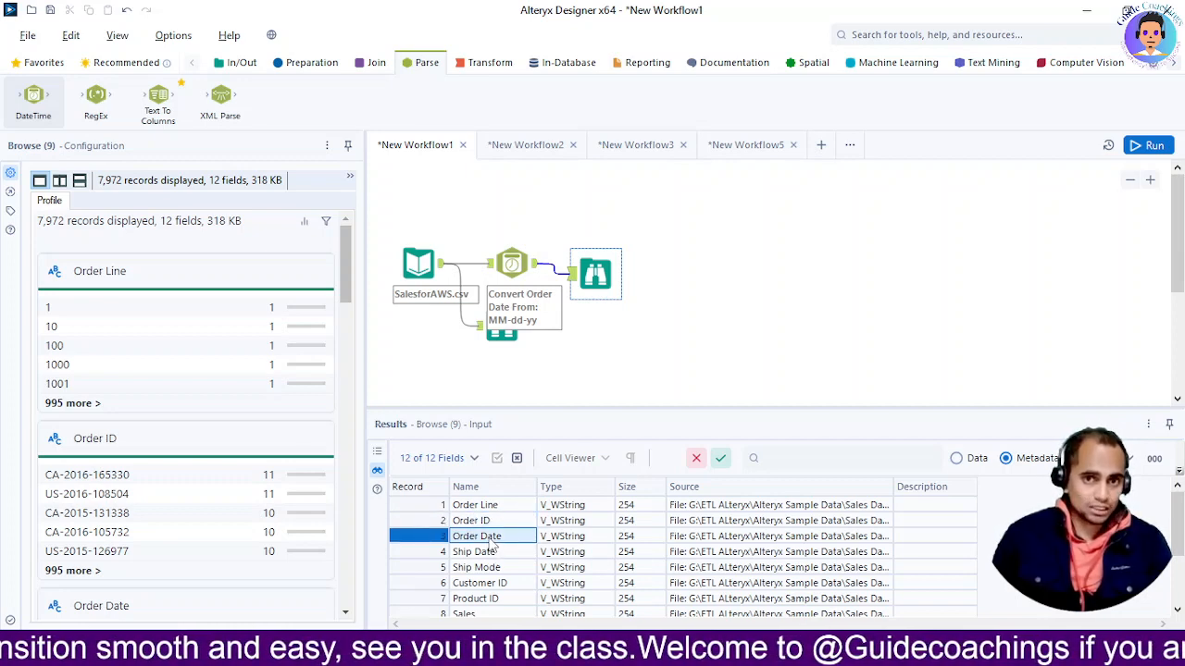
{"action": "scroll", "coordinate": [490, 550], "scroll_direction": "down", "scroll_amount": 2}
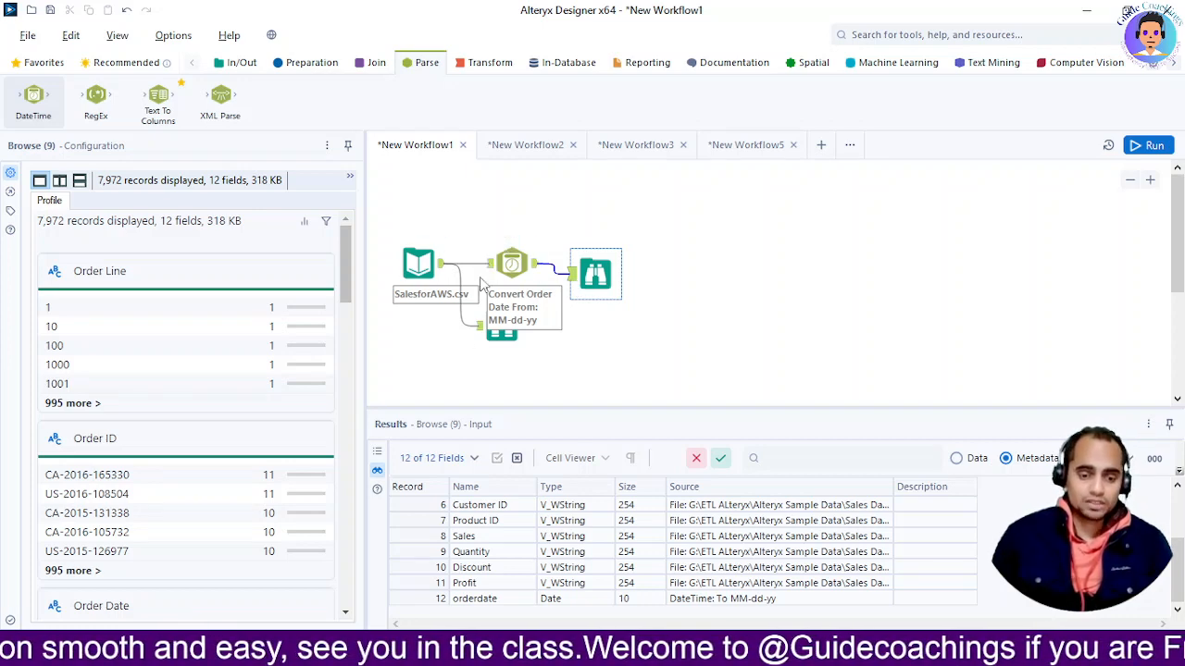
Switch to New Workflow2 and examine its SalesforAWS.csv input connection and the records in the input Browse.
{"action": "left_click", "coordinate": [528, 145]}
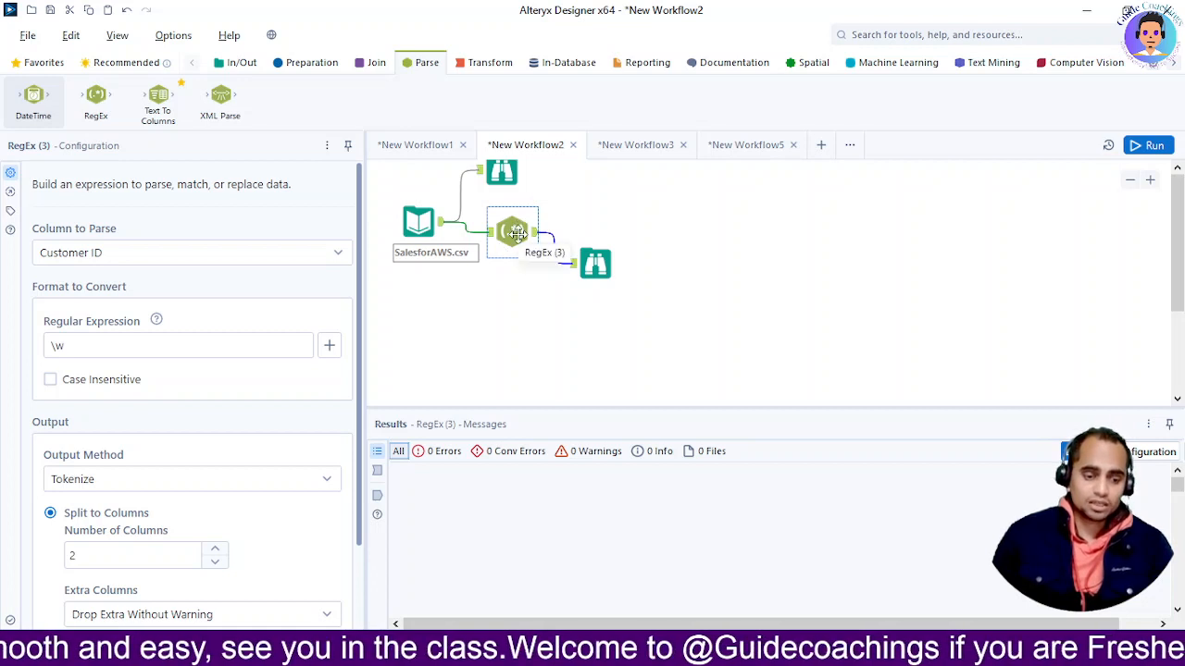
{"action": "left_click", "coordinate": [418, 225]}
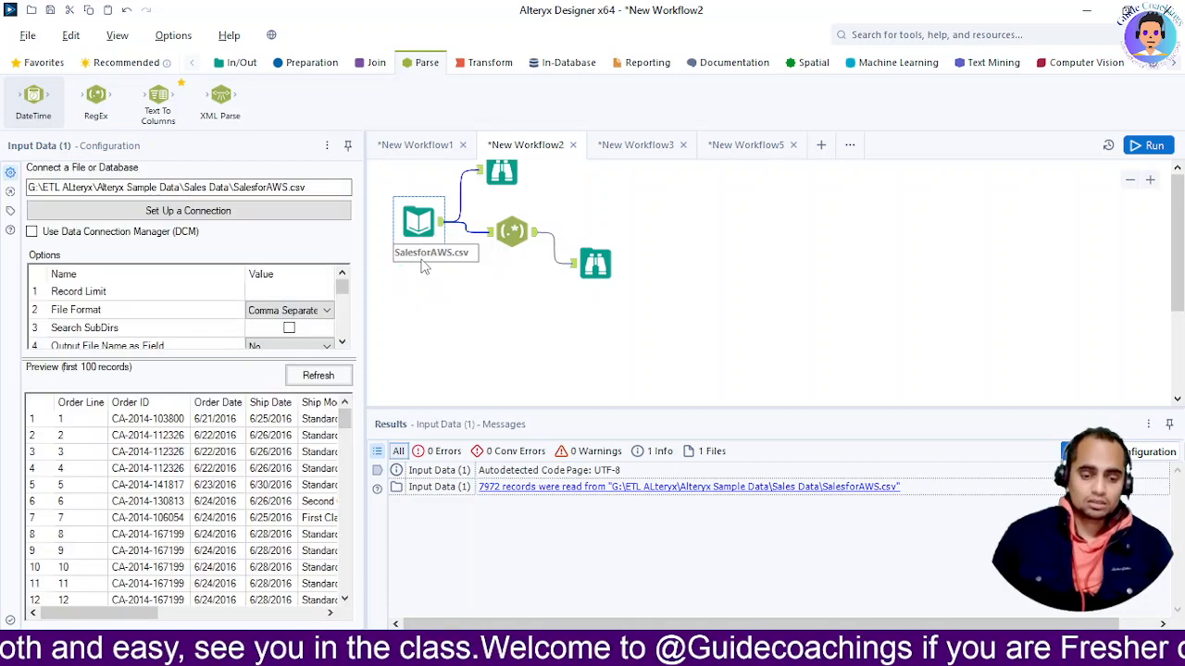
{"action": "left_click", "coordinate": [183, 217]}
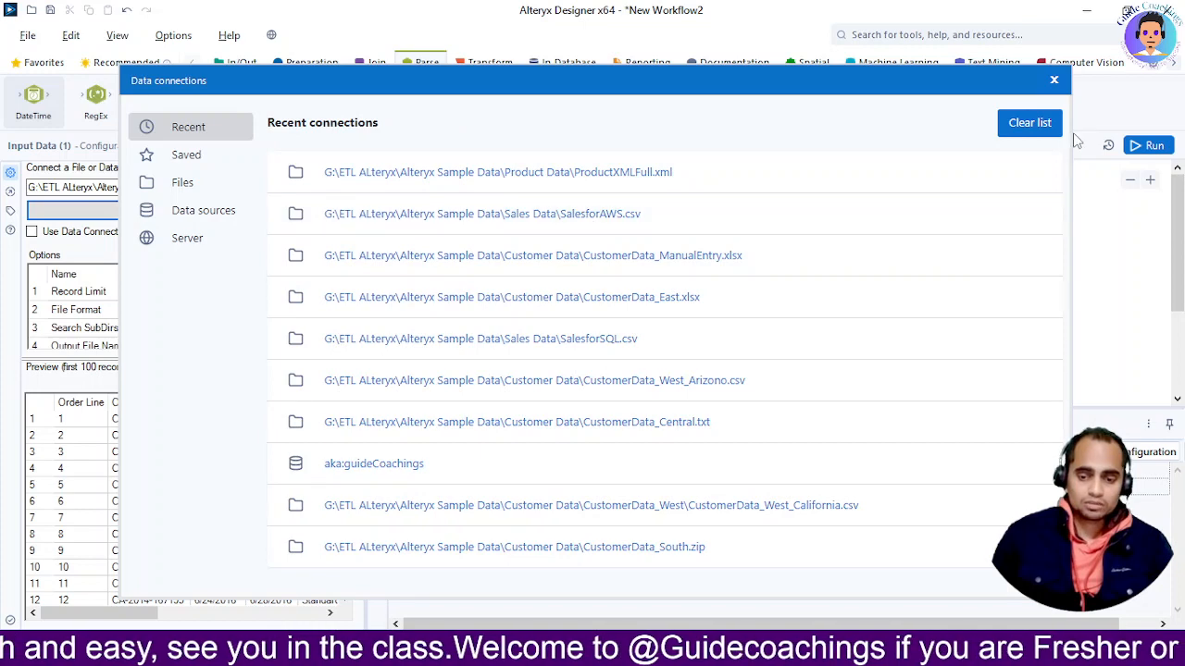
{"action": "left_click", "coordinate": [1054, 80]}
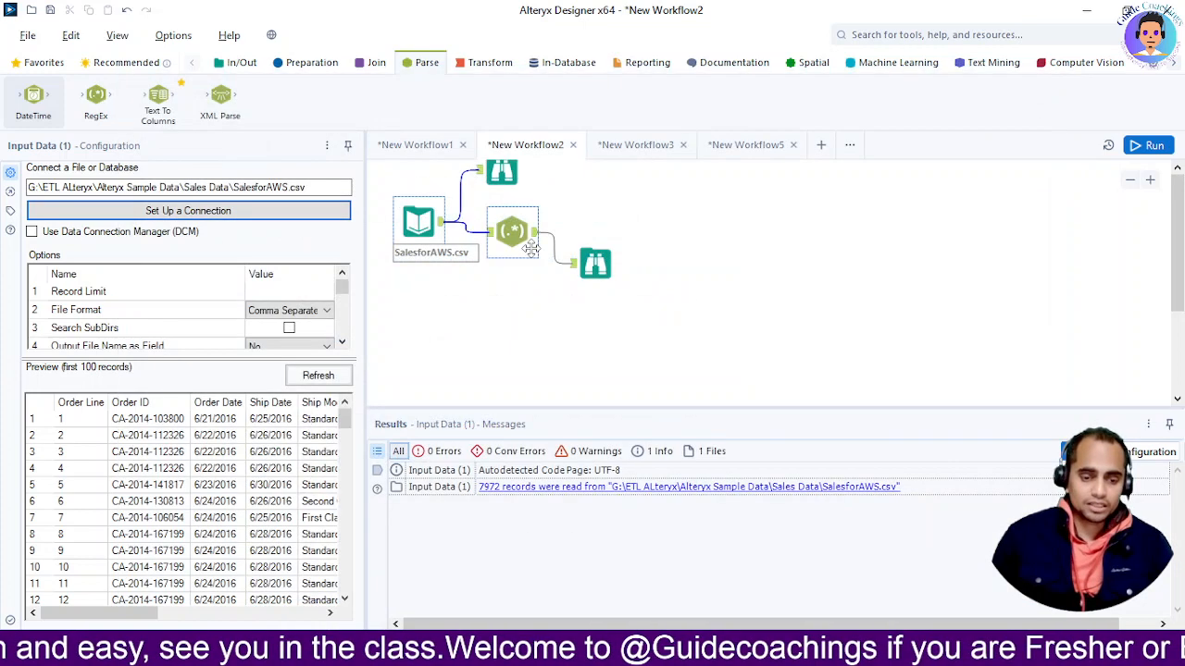
{"action": "left_click", "coordinate": [501, 174]}
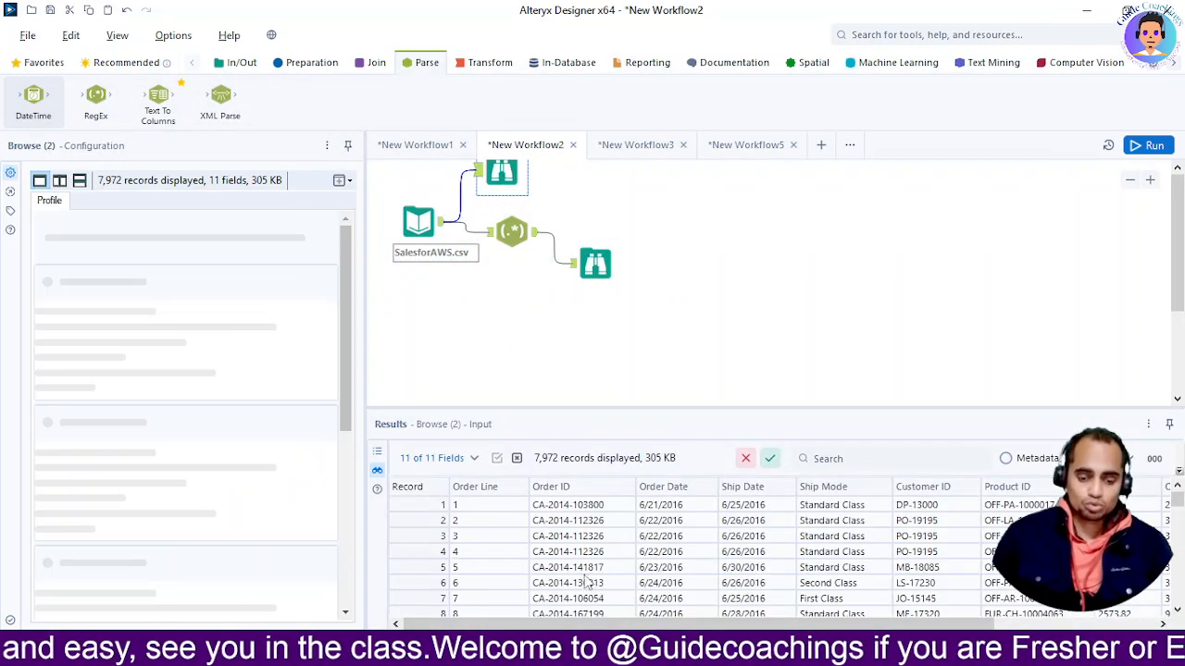
{"action": "mouse_move", "coordinate": [500, 625]}
{"action": "left_mouse_down"}
{"action": "mouse_move", "coordinate": [662, 628]}
{"action": "mouse_move", "coordinate": [516, 627]}
{"action": "left_mouse_up"}
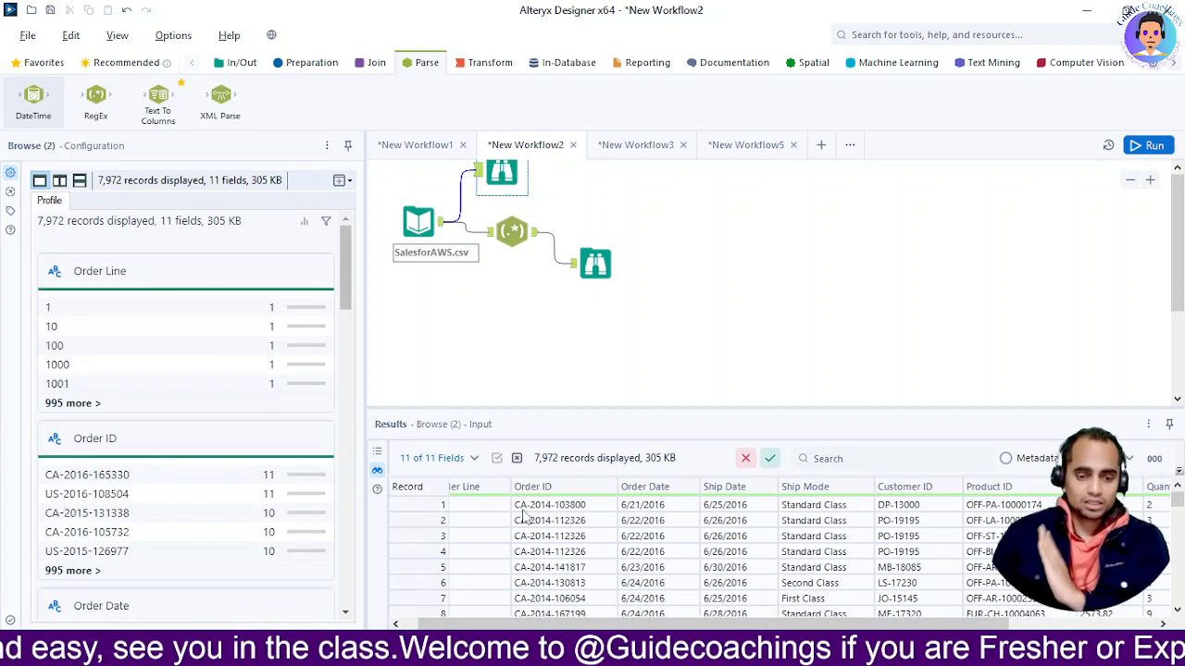
Review the RegEx tool's columns to parse, keeping Customer ID, and examine the available regular expression syntax elements.
{"action": "left_click", "coordinate": [510, 236]}
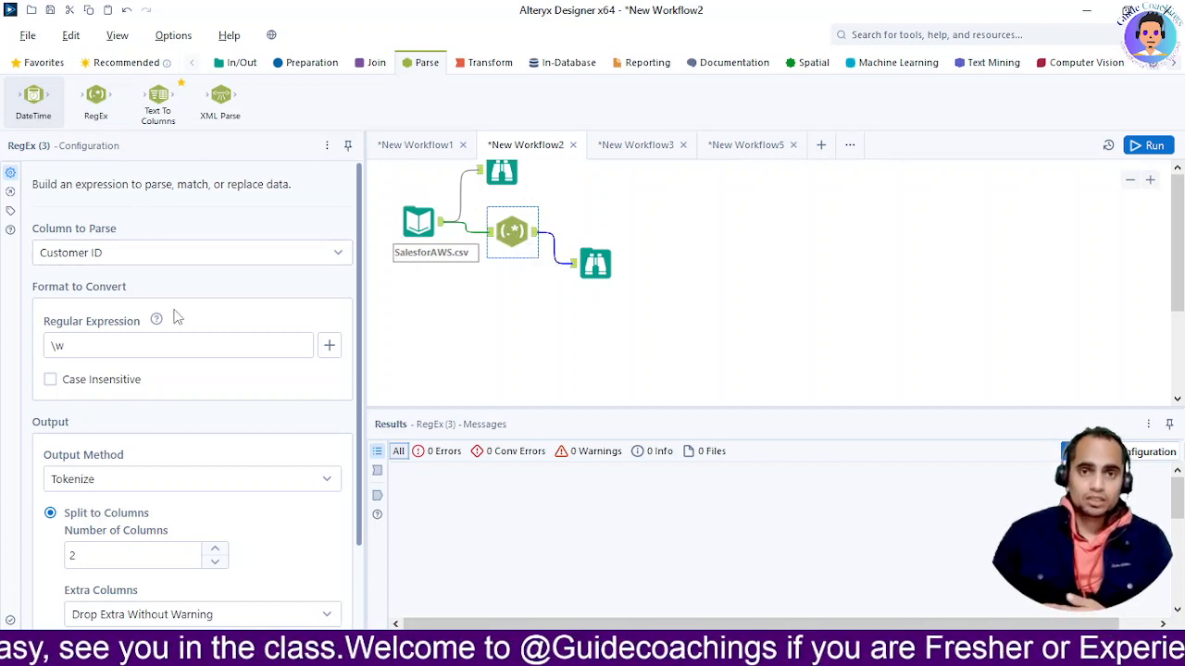
{"action": "left_click", "coordinate": [271, 268]}
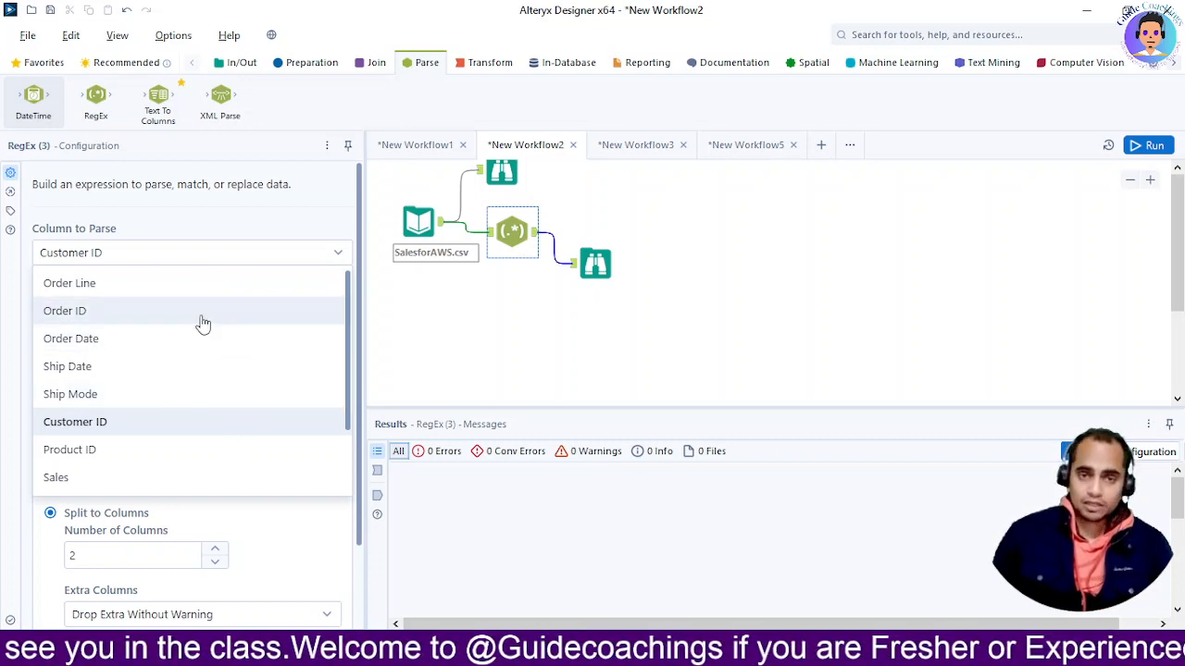
{"action": "left_click", "coordinate": [172, 438]}
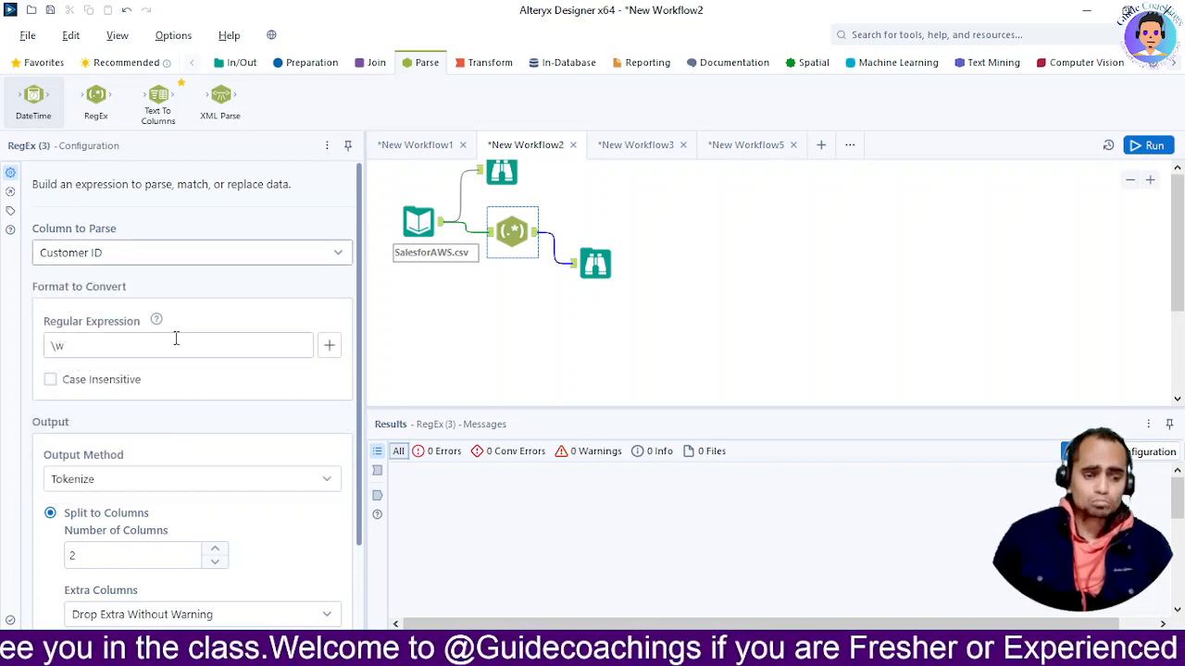
{"action": "left_click", "coordinate": [329, 345]}
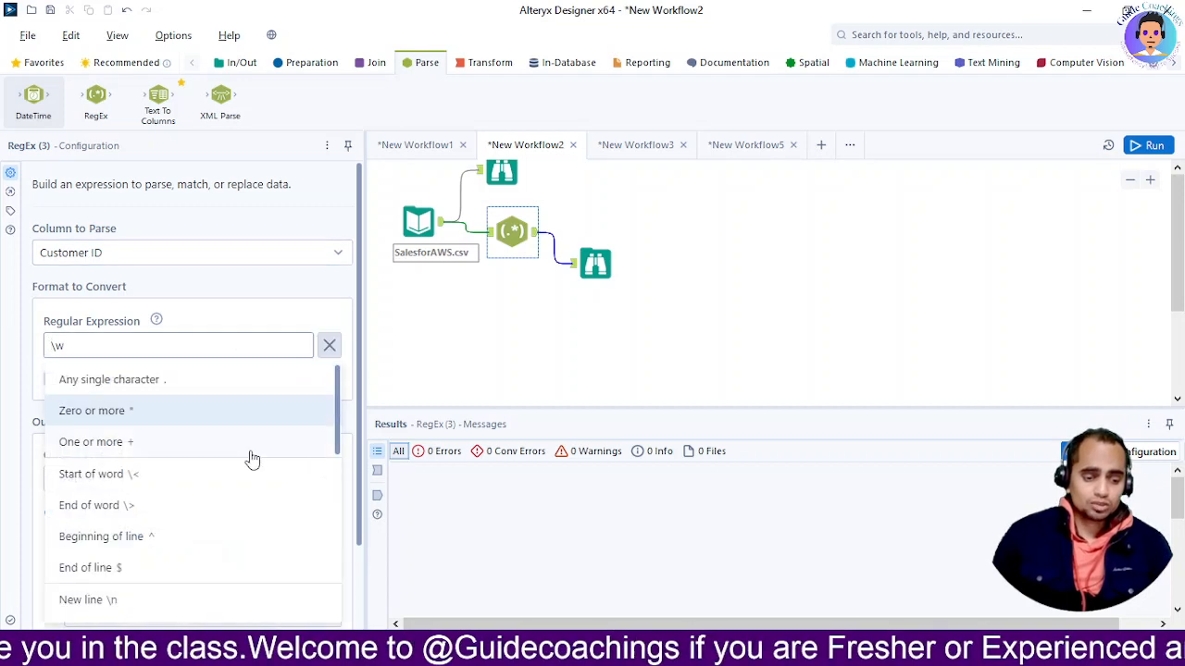
{"action": "scroll", "coordinate": [248, 481], "scroll_direction": "down", "scroll_amount": 5}
{"action": "scroll", "coordinate": [246, 509], "scroll_direction": "up", "scroll_amount": 5}
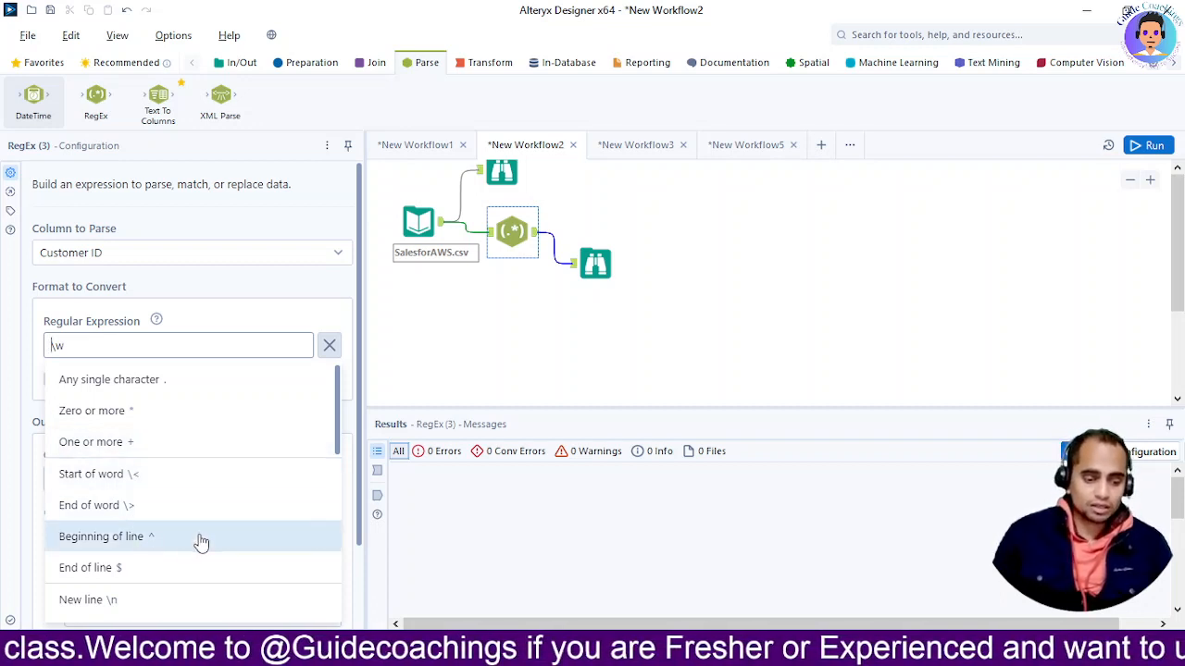
{"action": "scroll", "coordinate": [198, 542], "scroll_direction": "down", "scroll_amount": 3}
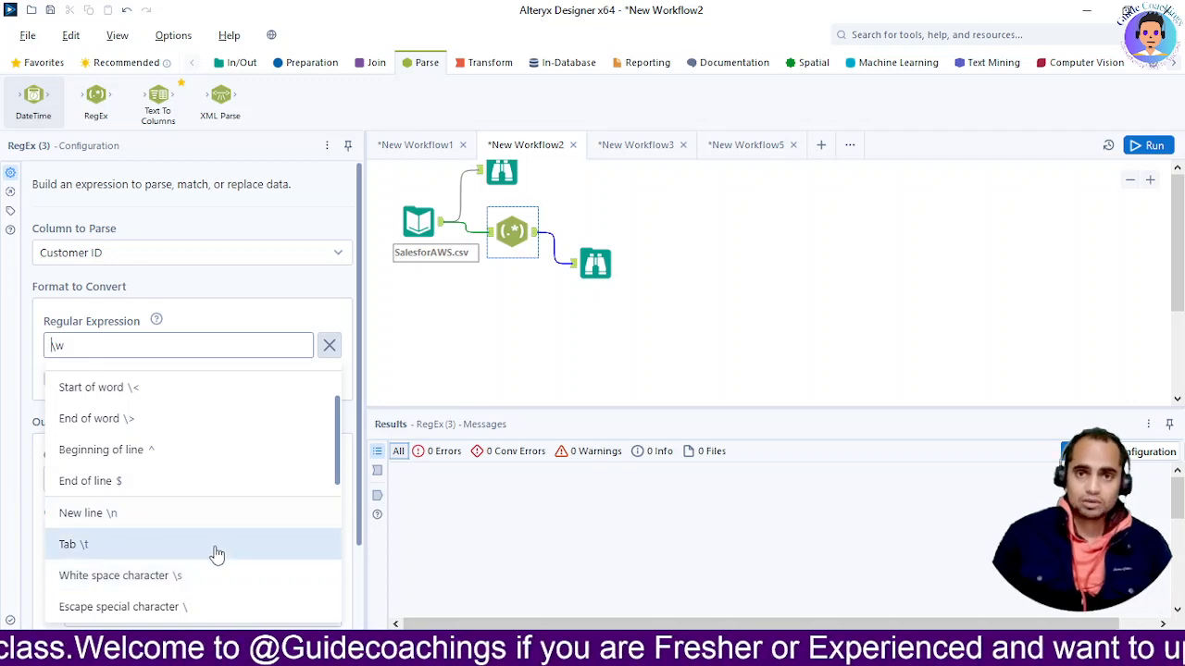
{"action": "scroll", "coordinate": [216, 556], "scroll_direction": "down", "scroll_amount": 8}
{"action": "scroll", "coordinate": [220, 556], "scroll_direction": "down", "scroll_amount": 4}
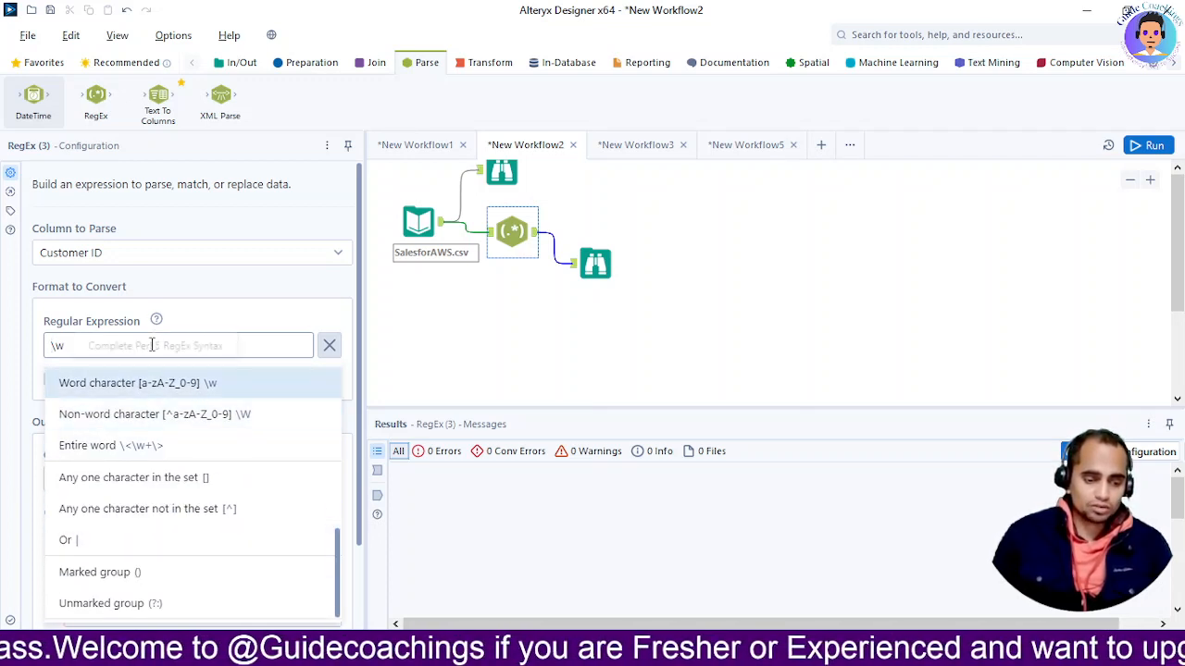
{"action": "left_click", "coordinate": [255, 313]}
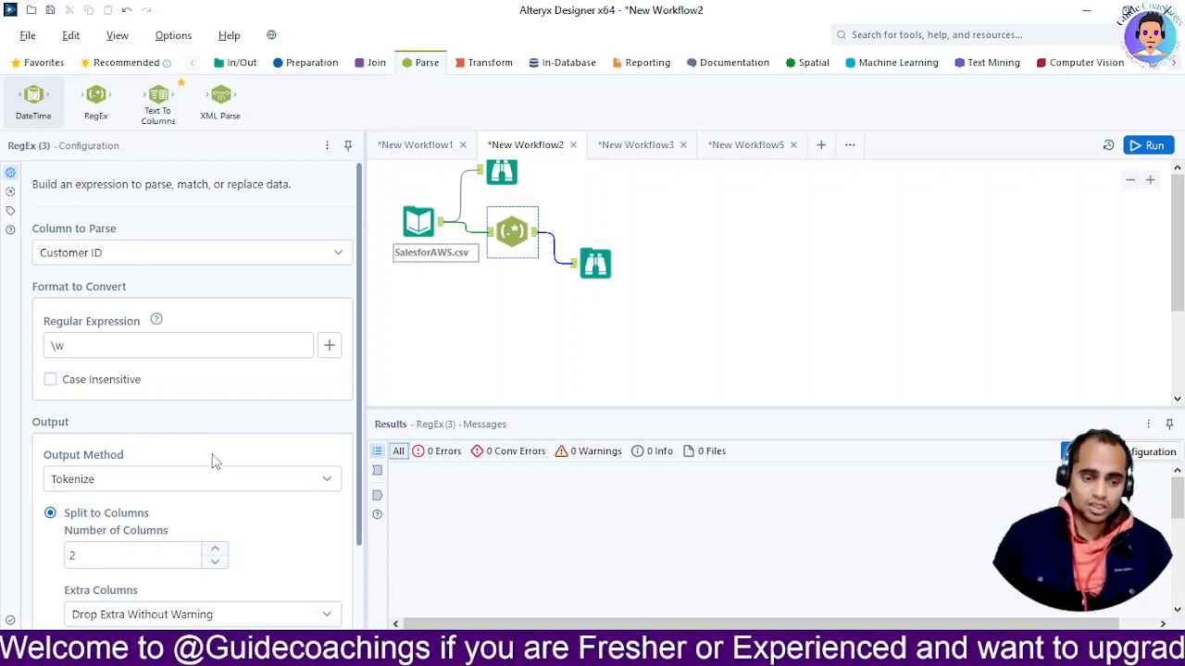
Set the RegEx tool's output method to Parse.
{"action": "scroll", "coordinate": [163, 476], "scroll_direction": "down", "scroll_amount": 2}
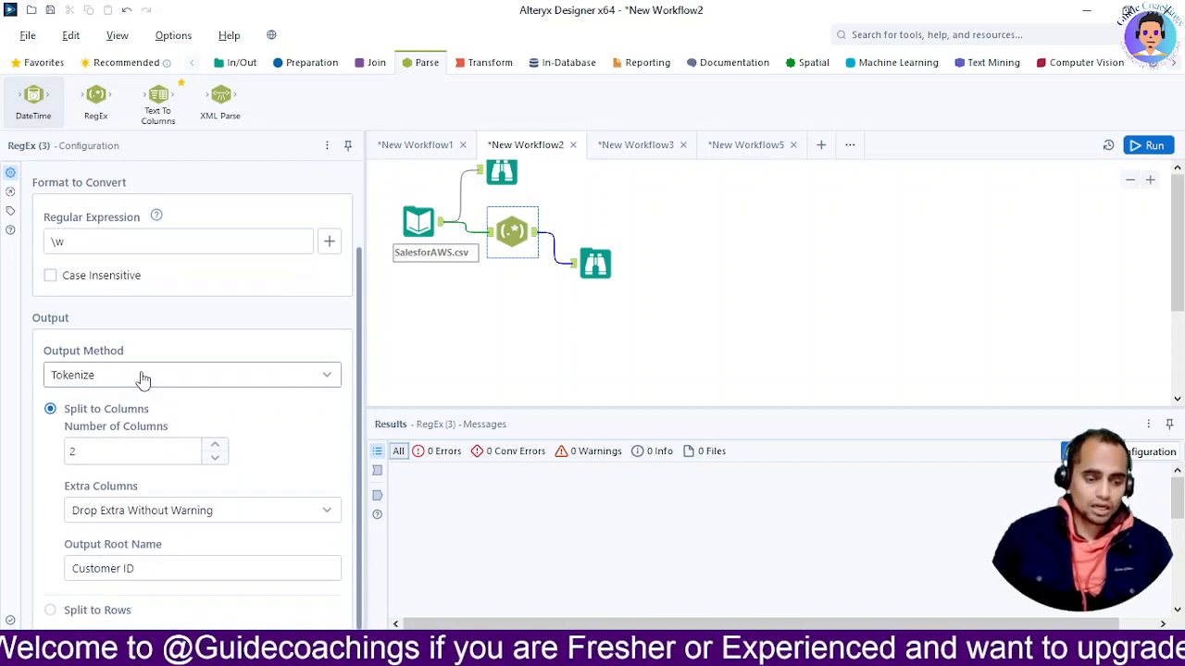
{"action": "left_click", "coordinate": [144, 378]}
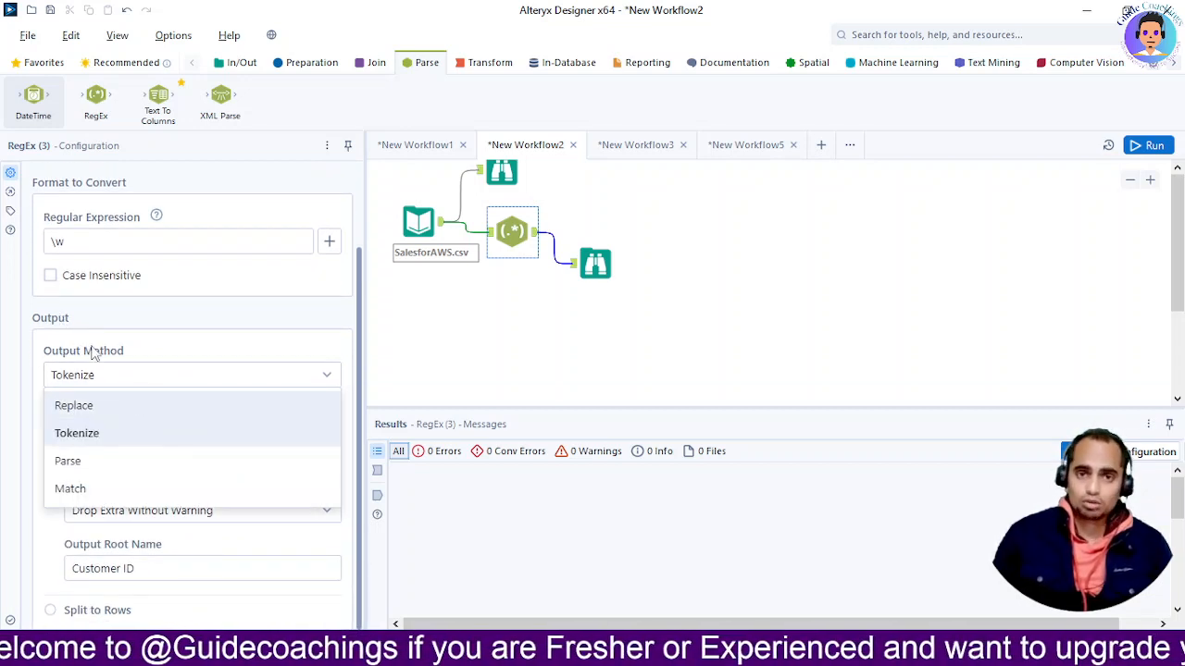
{"action": "left_click", "coordinate": [152, 461]}
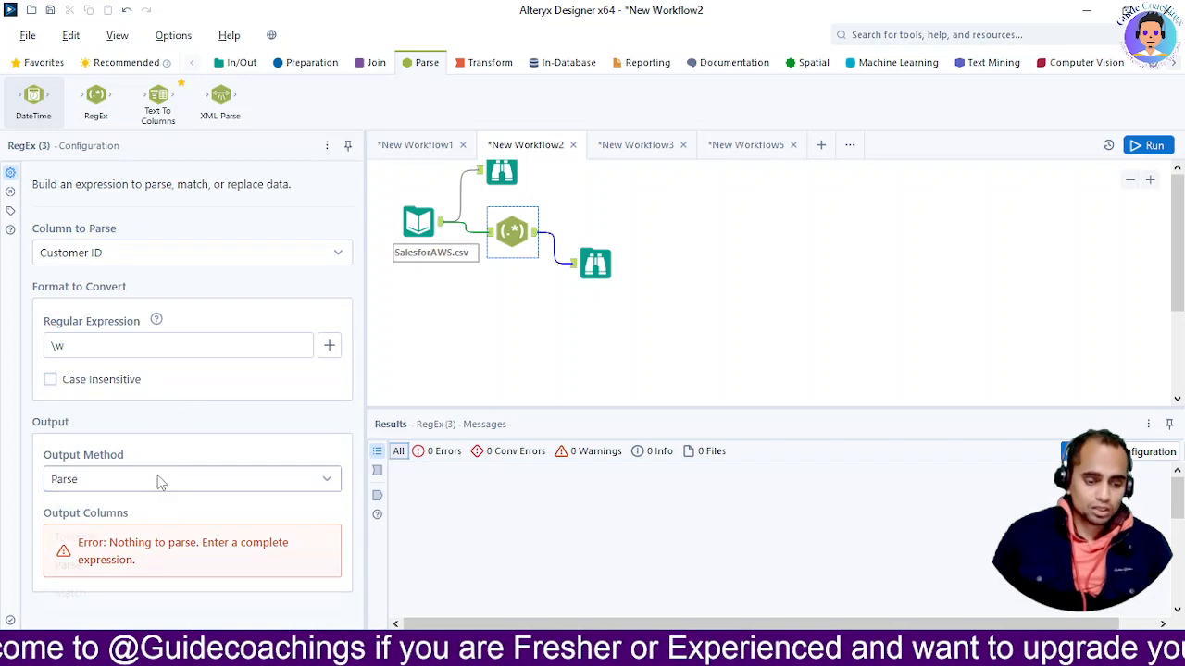
Set the RegEx tool's output method to Tokenize, splitting to 2 columns.
{"action": "left_click", "coordinate": [158, 482]}
{"action": "left_click", "coordinate": [150, 539]}
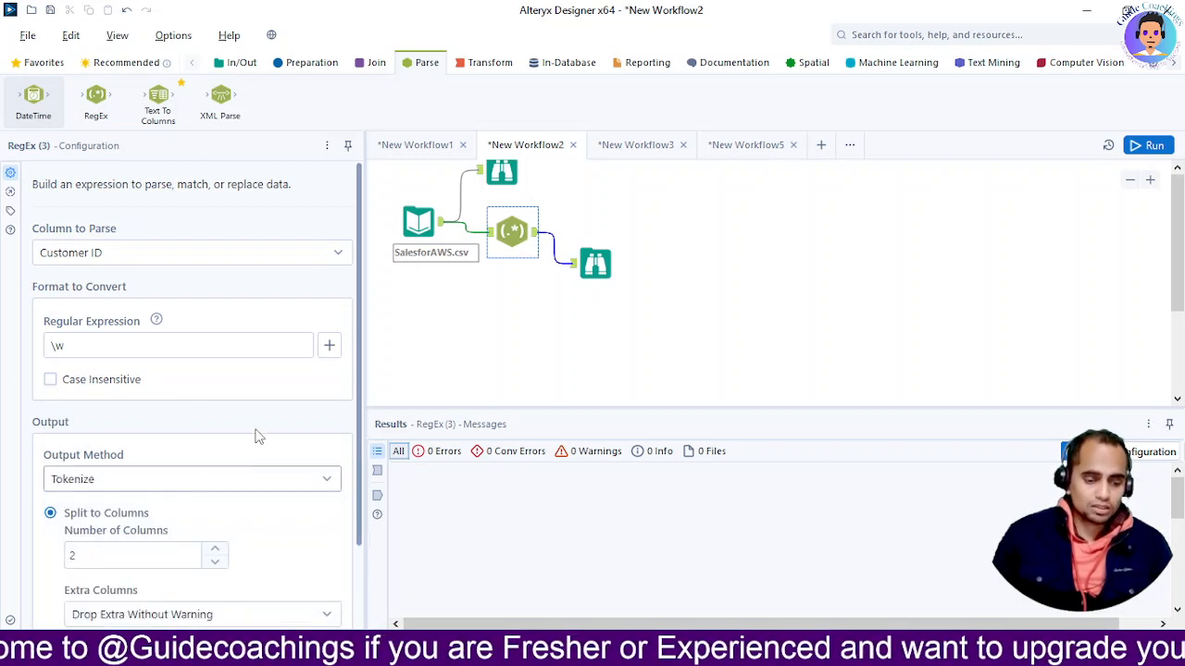
{"action": "scroll", "coordinate": [259, 481], "scroll_direction": "down", "scroll_amount": 2}
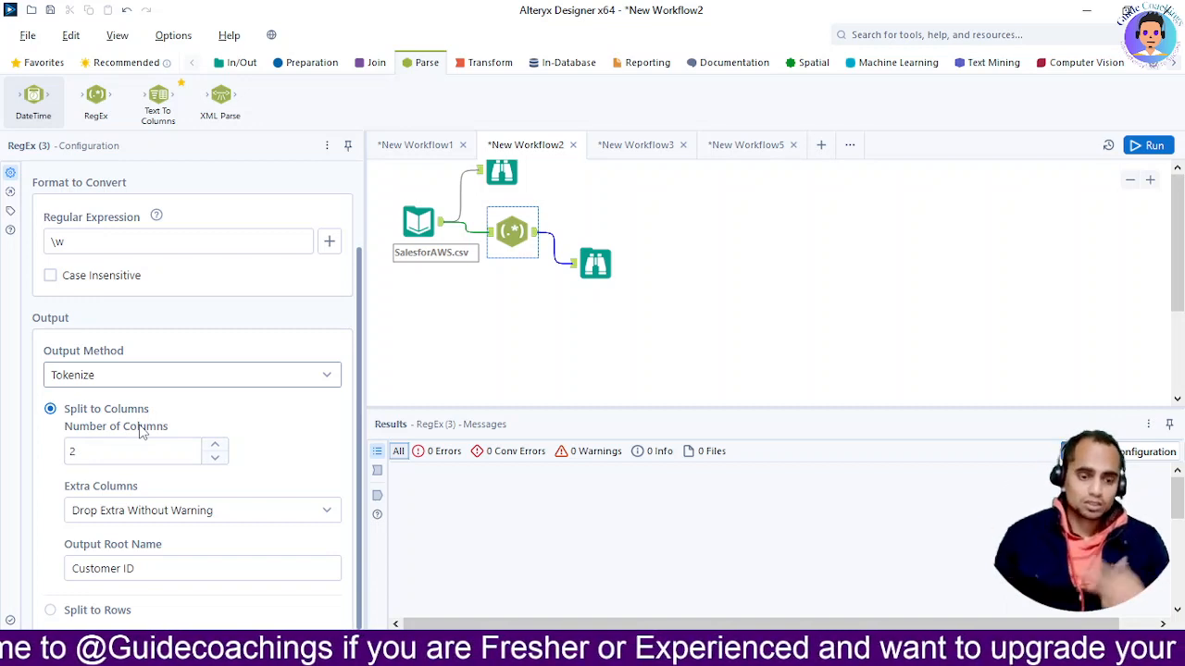
{"action": "left_click", "coordinate": [215, 458]}
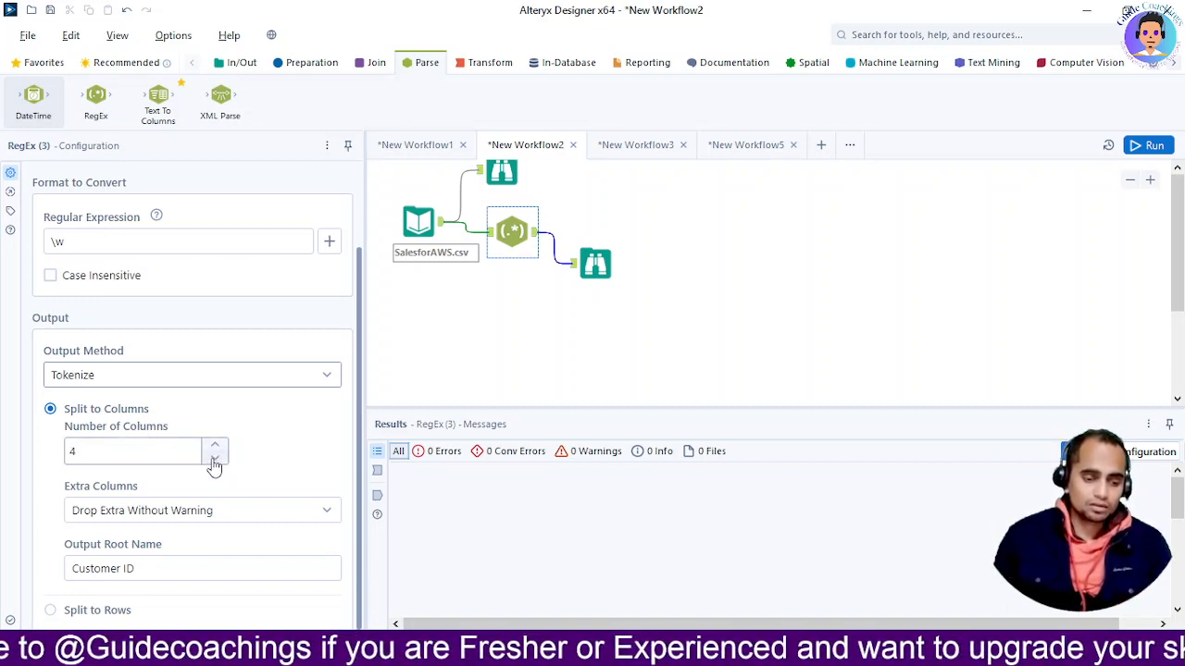
{"action": "left_click", "coordinate": [215, 458]}
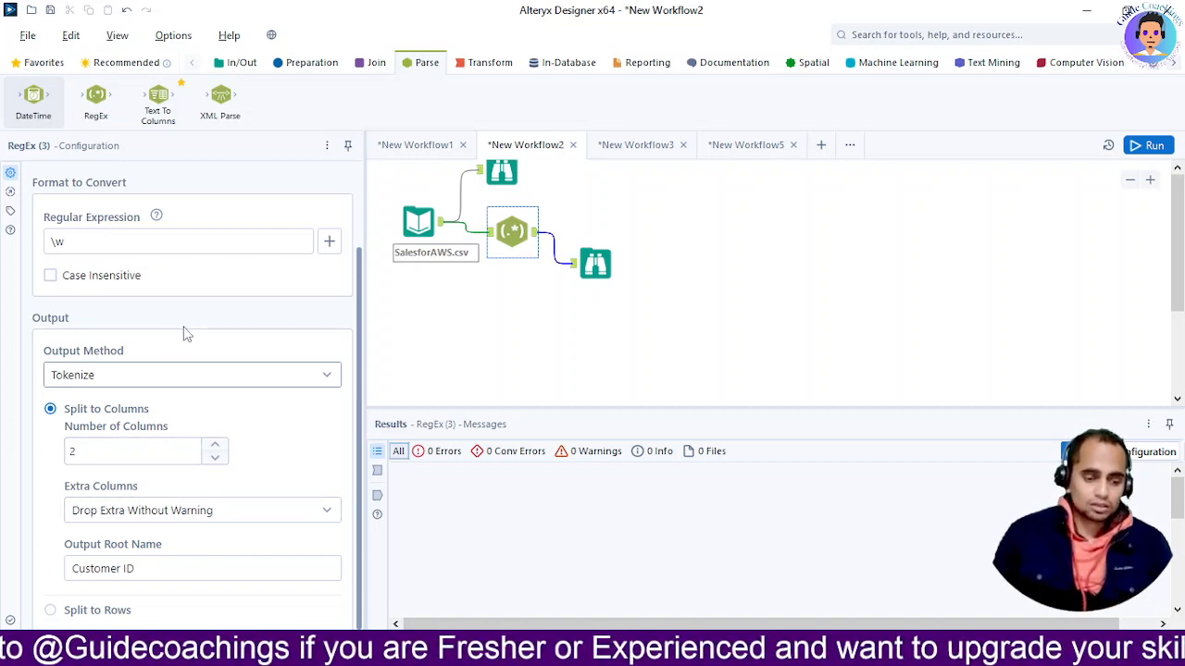
{"action": "scroll", "coordinate": [183, 333], "scroll_direction": "up", "scroll_amount": 2}
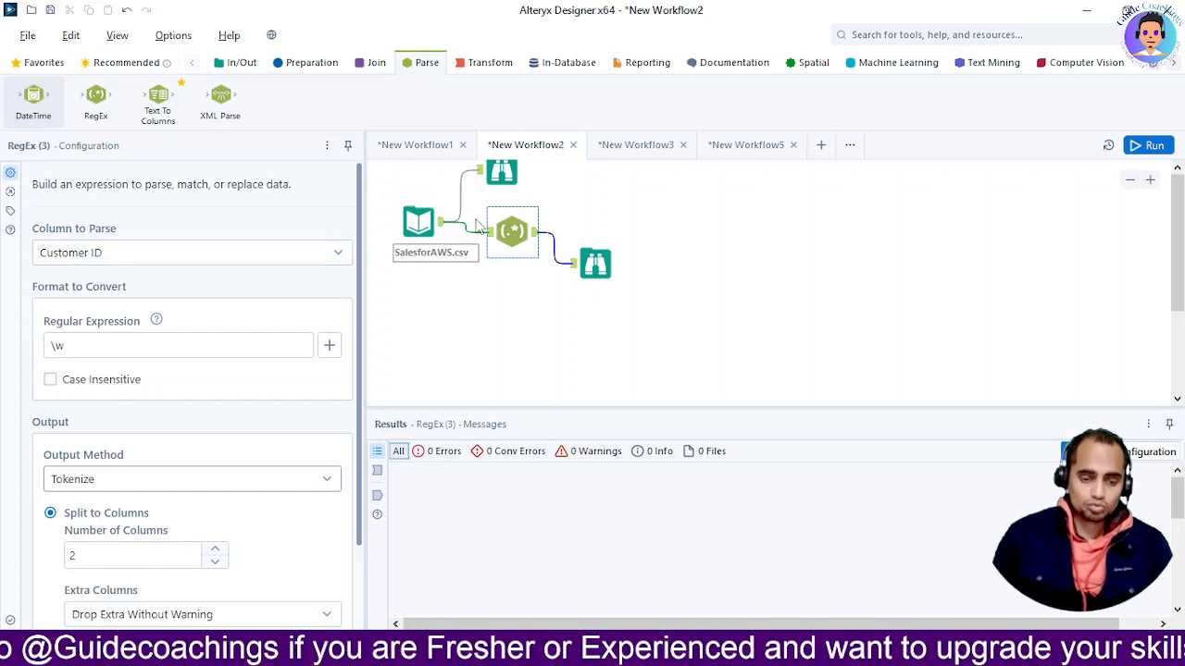
Check the Customer ID values in the input Browse and set the RegEx tool's output root name to CustomerID.
{"action": "left_click", "coordinate": [502, 173]}
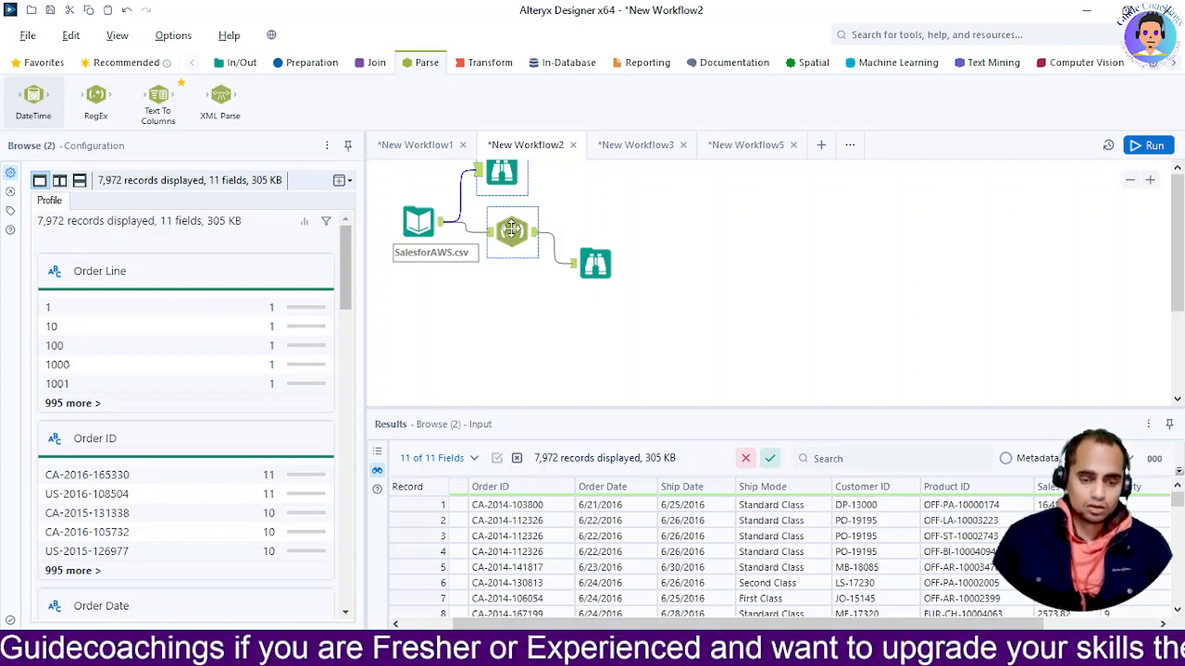
{"action": "left_click", "coordinate": [512, 229]}
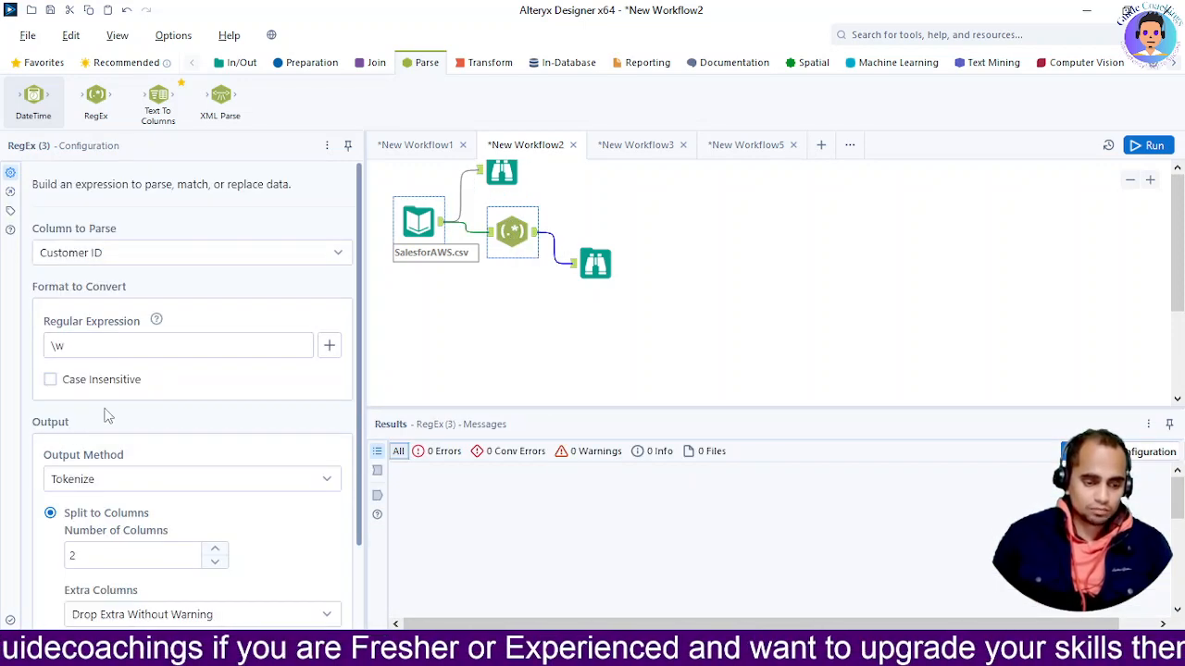
{"action": "scroll", "coordinate": [171, 586], "scroll_direction": "down", "scroll_amount": 1}
{"action": "scroll", "coordinate": [171, 586], "scroll_direction": "down", "scroll_amount": 1}
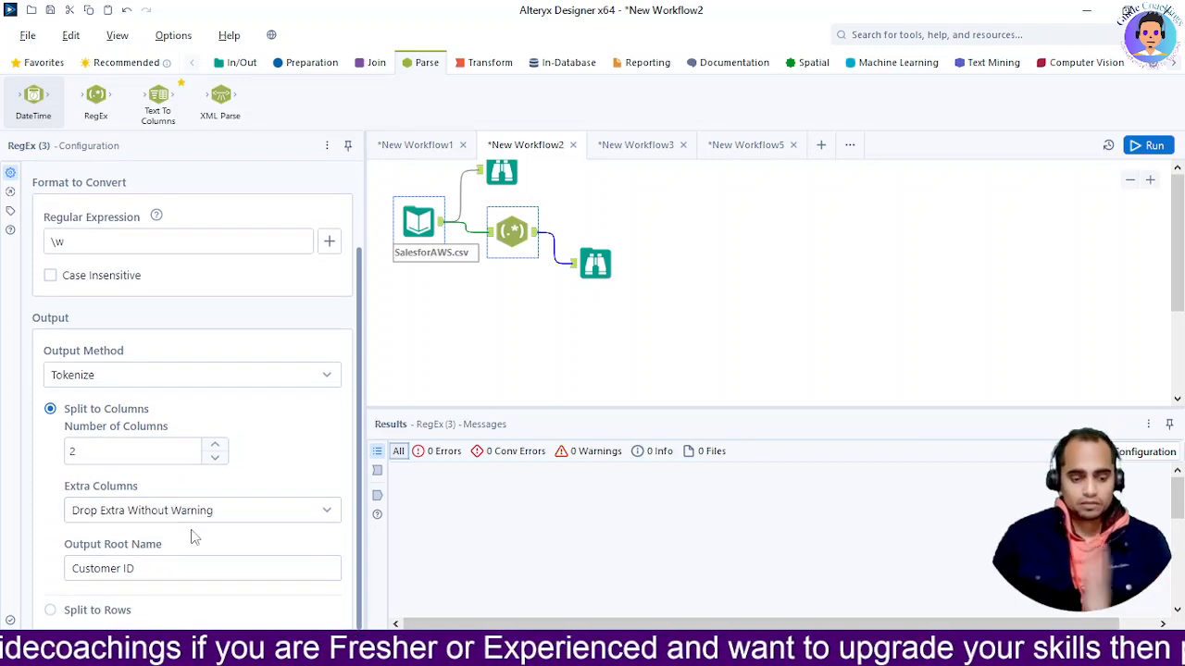
{"action": "left_click", "coordinate": [122, 569]}
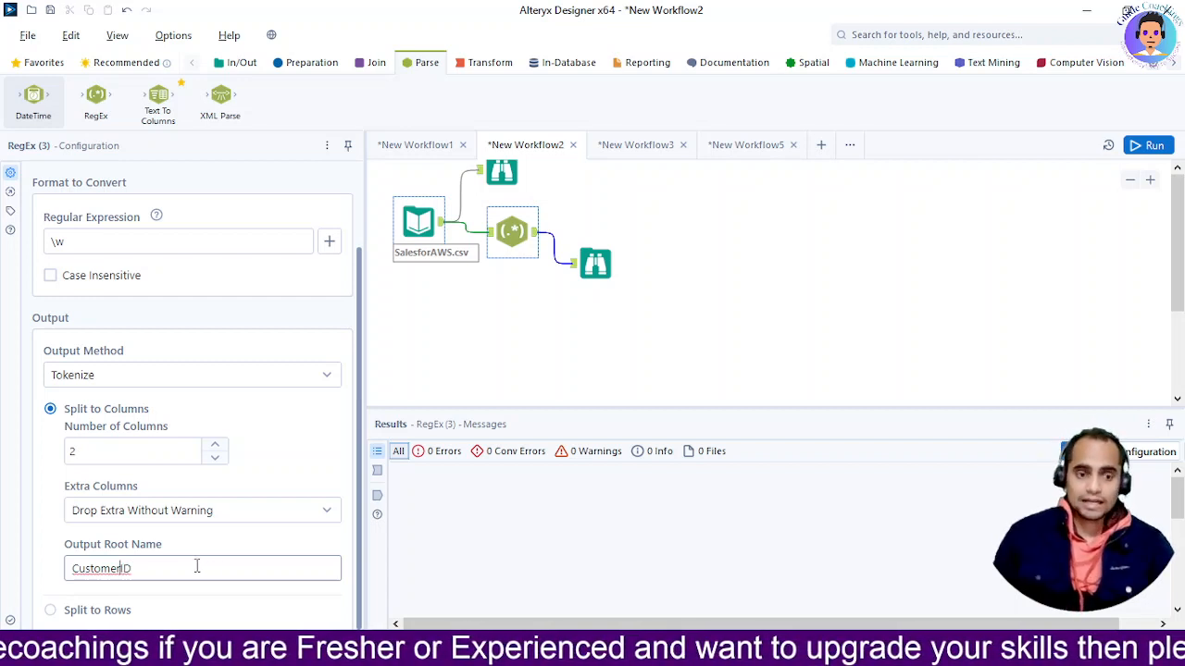
{"action": "scroll", "coordinate": [164, 374], "scroll_direction": "up", "scroll_amount": 3}
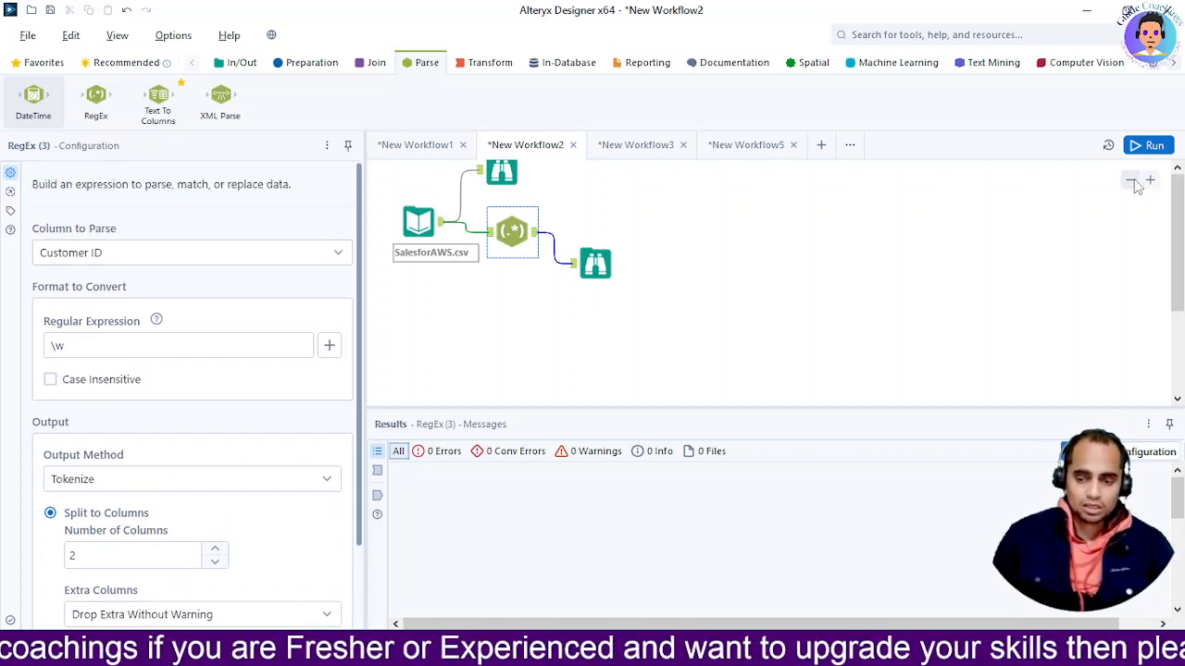
Run New Workflow2 and examine the tokenized CustomerID columns in the output Browse.
{"action": "left_click", "coordinate": [1138, 149]}
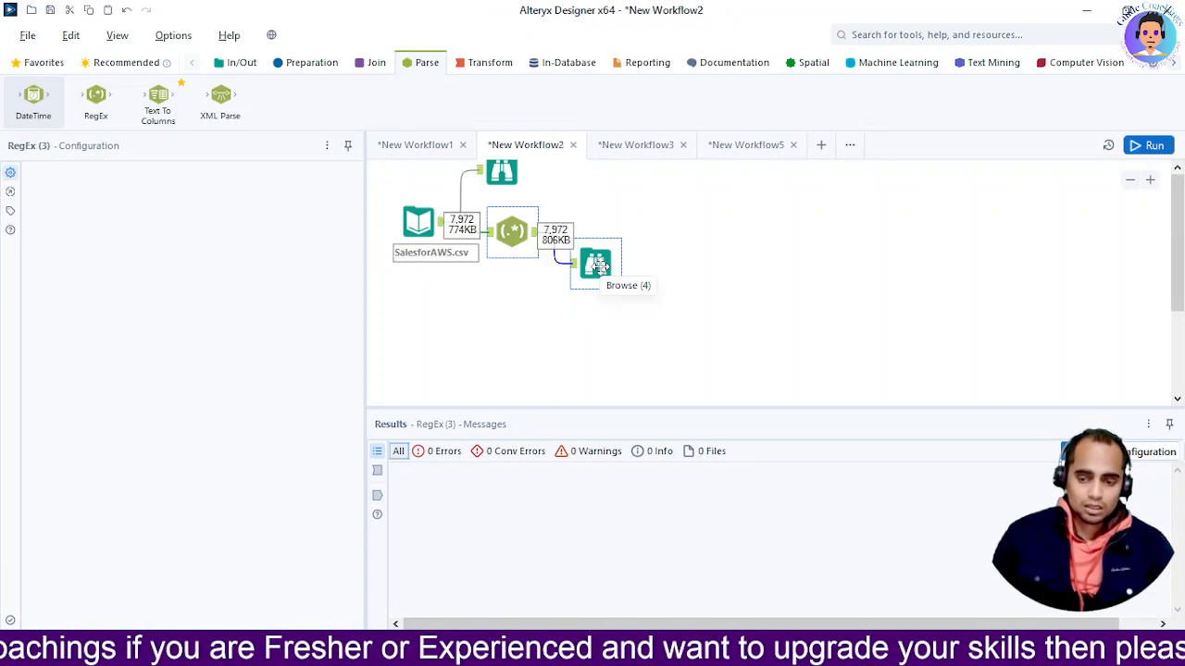
{"action": "left_click", "coordinate": [1151, 146]}
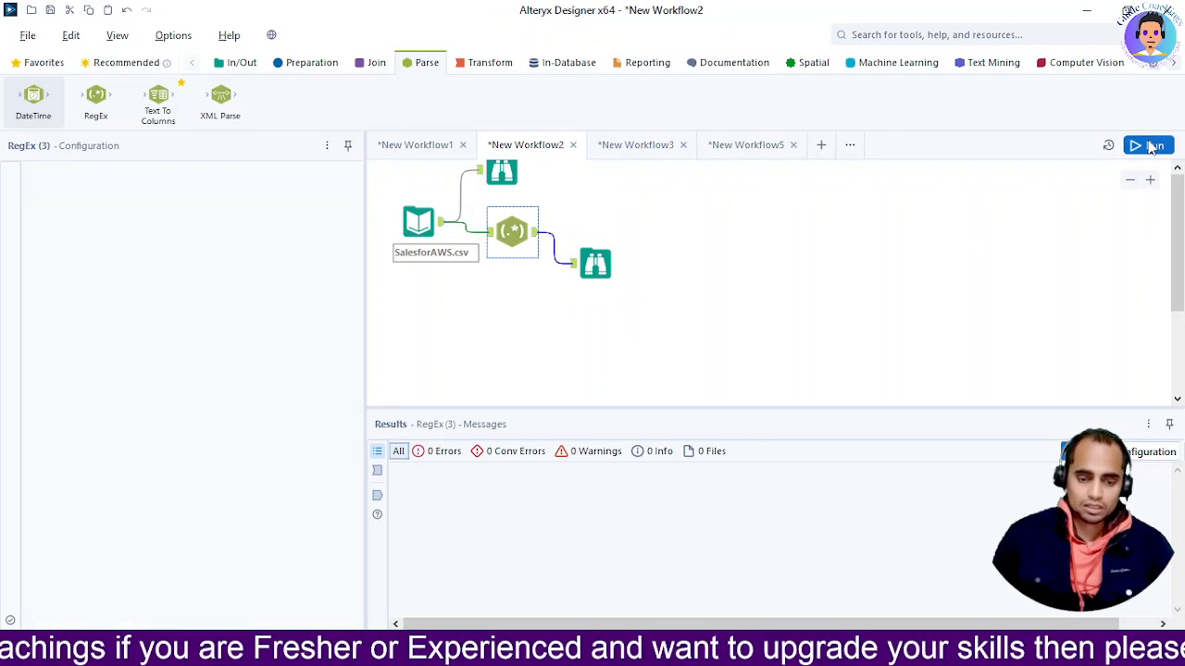
{"action": "left_click", "coordinate": [592, 261]}
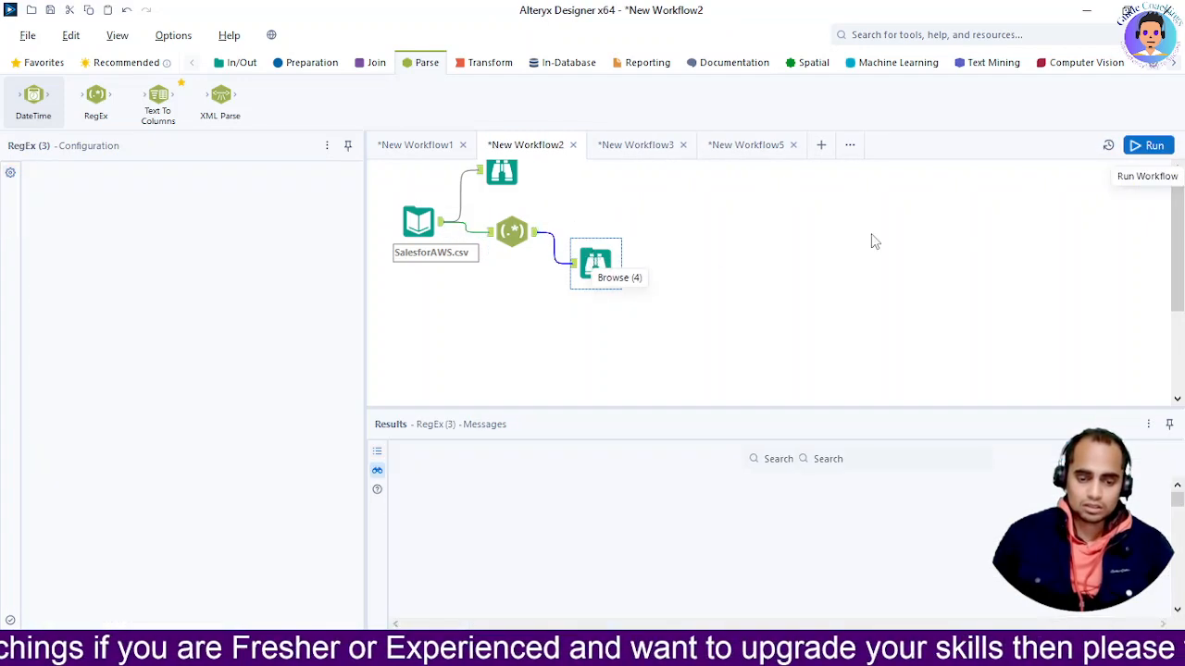
{"action": "left_click", "coordinate": [1155, 146]}
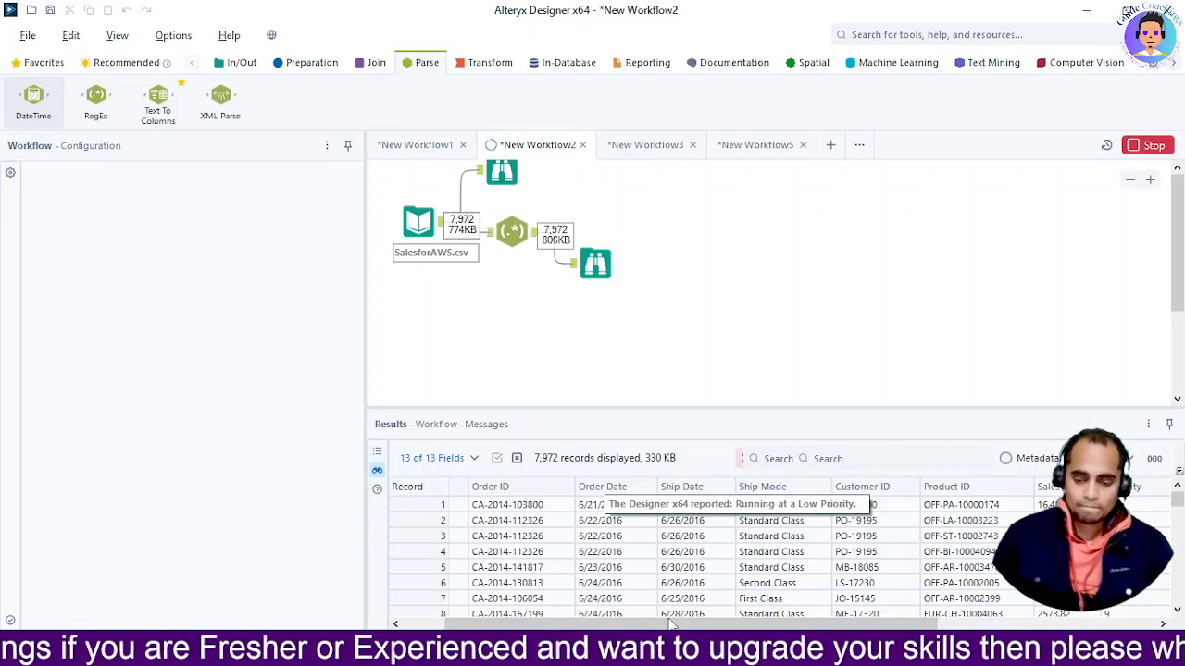
{"action": "left_click_drag", "start_coordinate": [671, 625], "coordinate": [890, 625]}
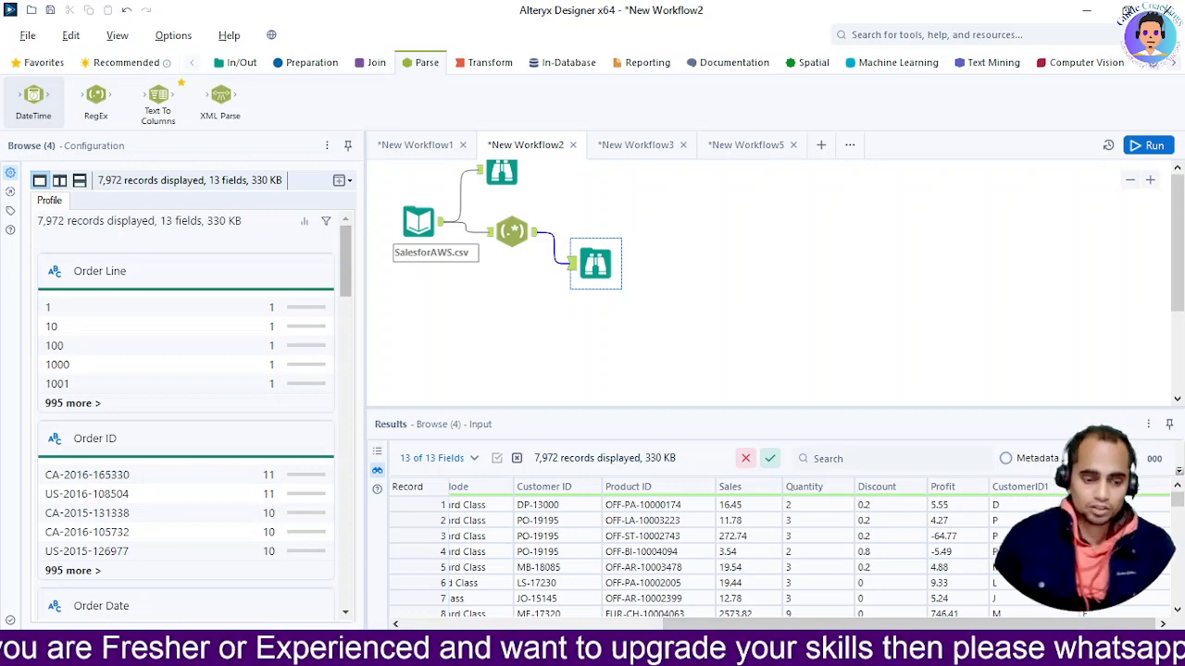
Switch to New Workflow3 and examine its SalesforSQL.csv input, the Text To Columns tool and the input Browse records.
{"action": "left_click", "coordinate": [515, 235]}
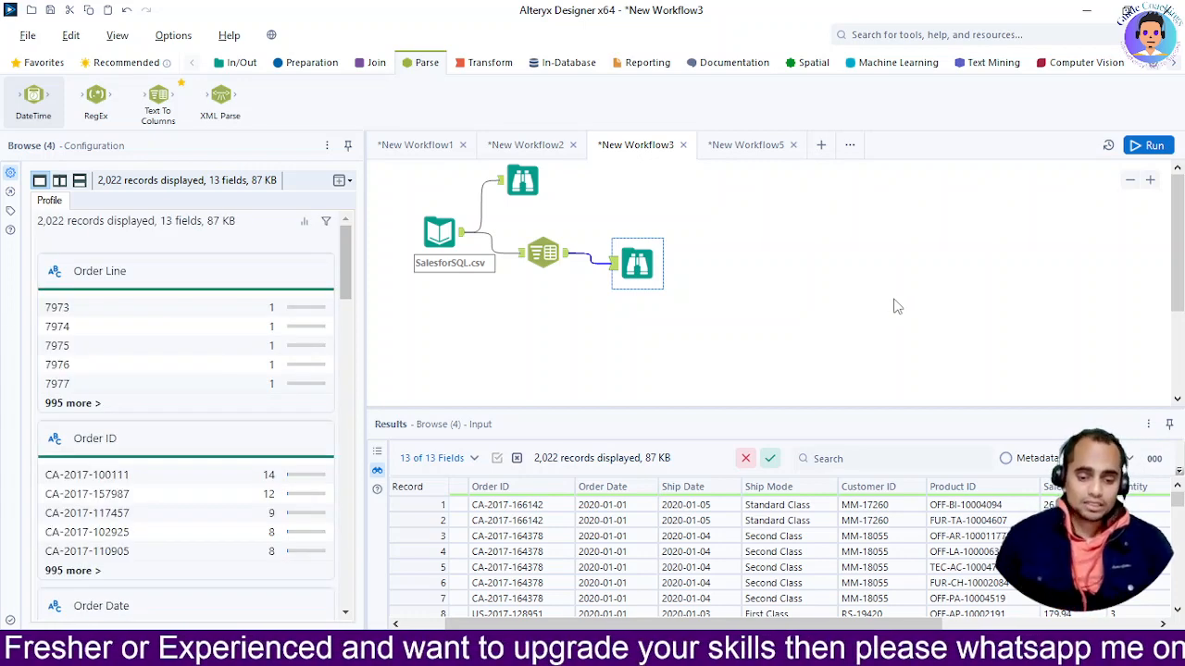
{"action": "left_click", "coordinate": [543, 256]}
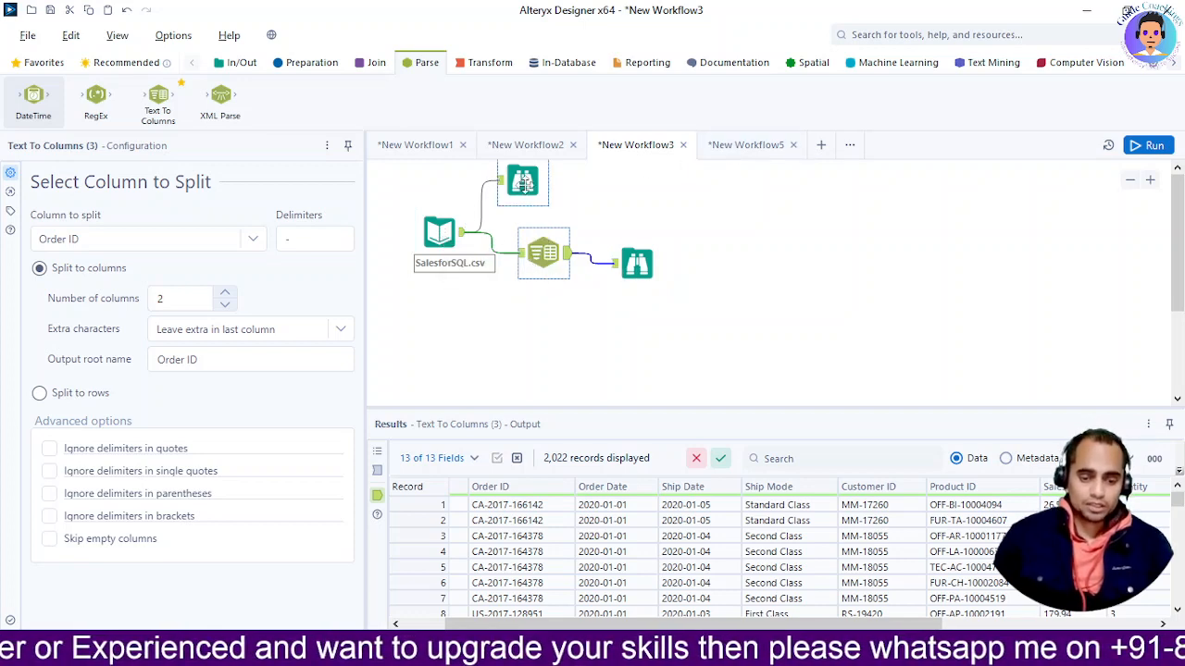
{"action": "left_click", "coordinate": [438, 231]}
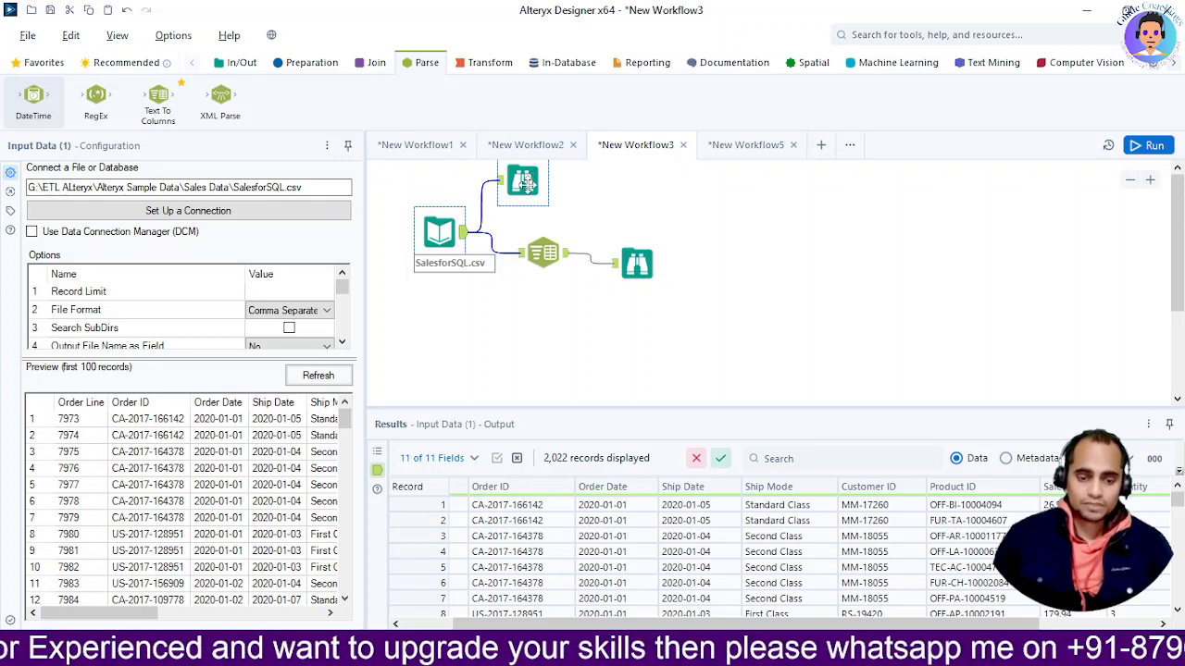
{"action": "left_click", "coordinate": [526, 186]}
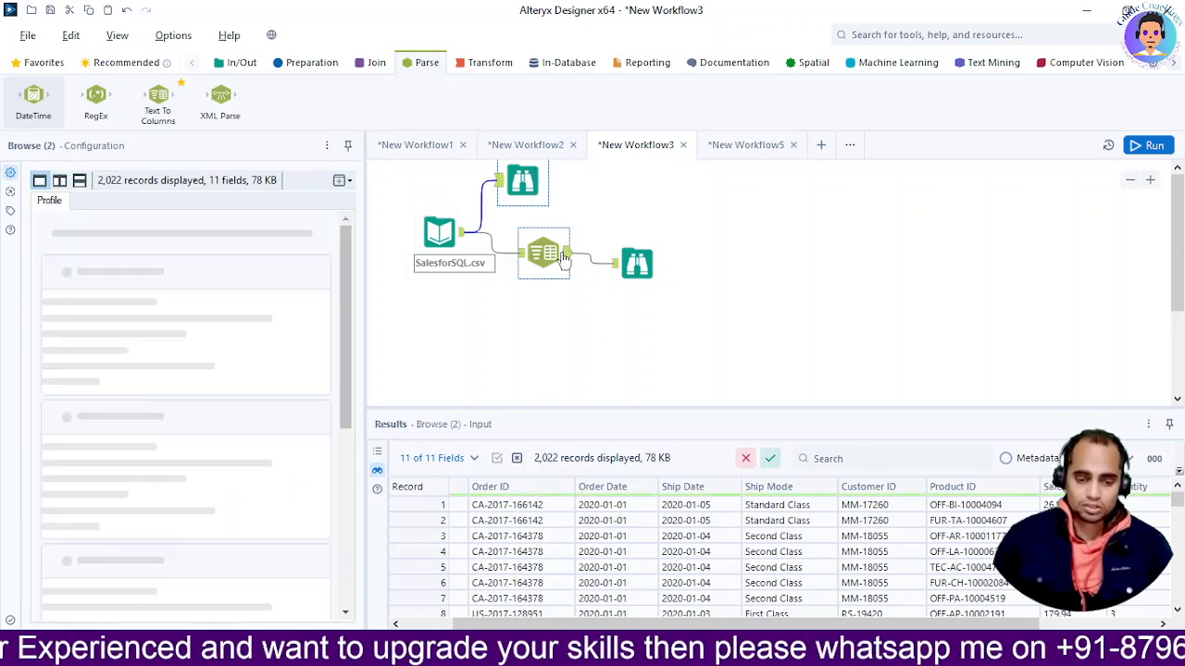
Configure the Text To Columns tool to split Order ID at the "-" delimiter into 2 columns.
{"action": "left_click", "coordinate": [534, 265]}
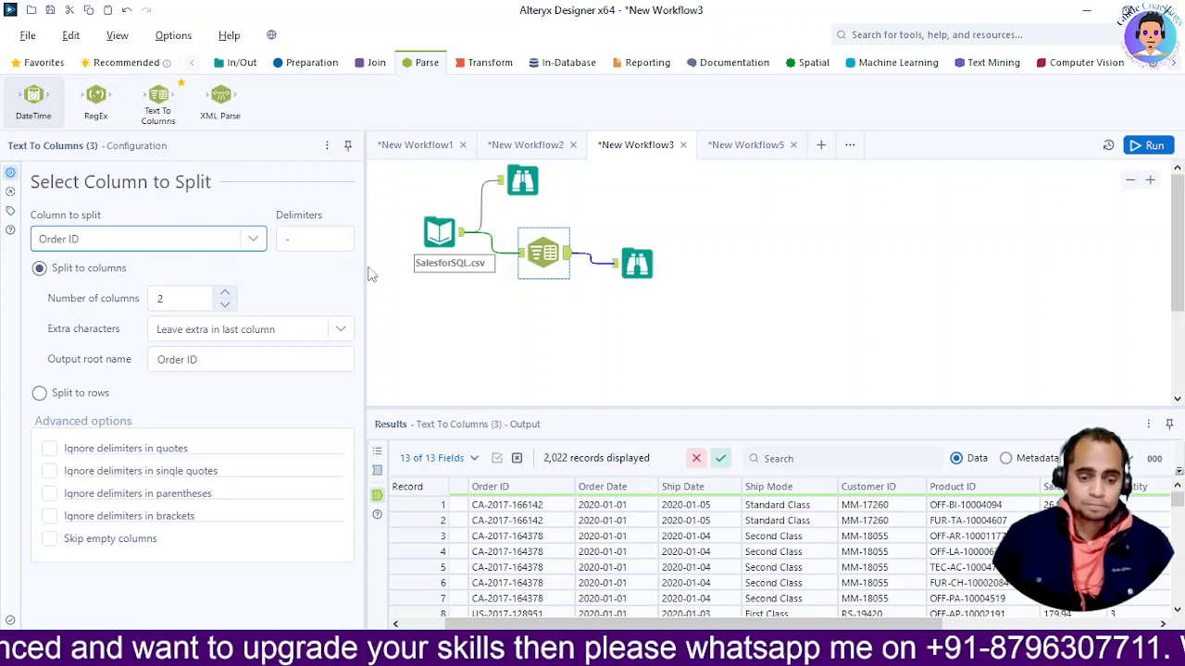
{"action": "left_click", "coordinate": [52, 106]}
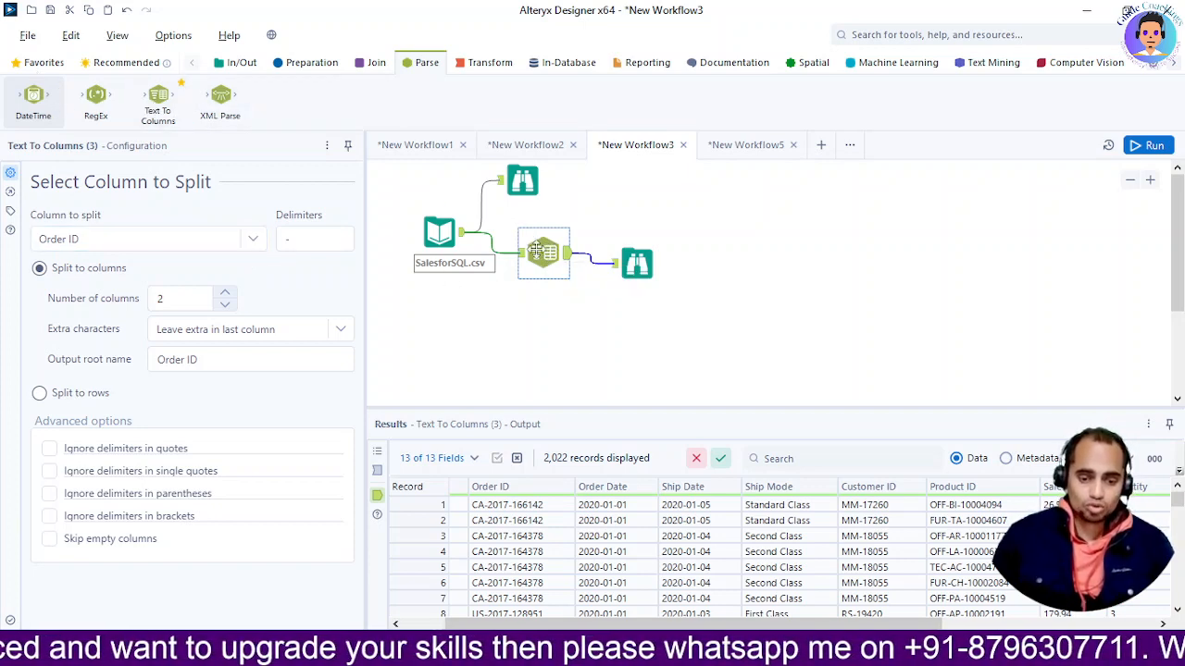
{"action": "left_click", "coordinate": [220, 247]}
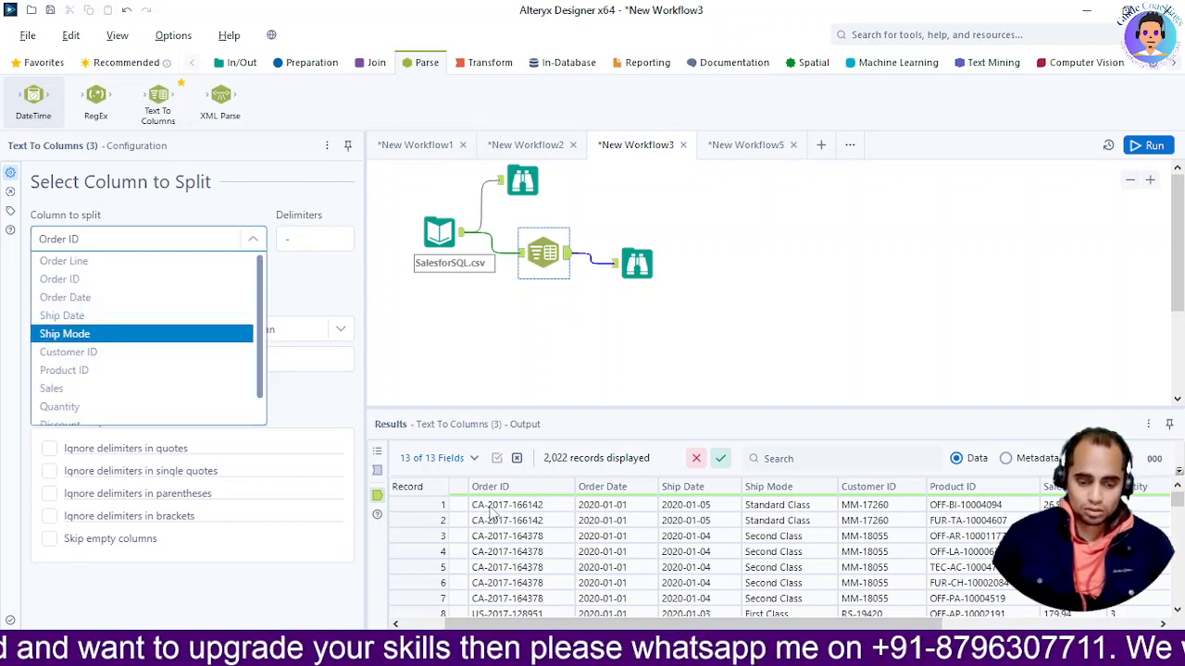
{"action": "left_click", "coordinate": [139, 286]}
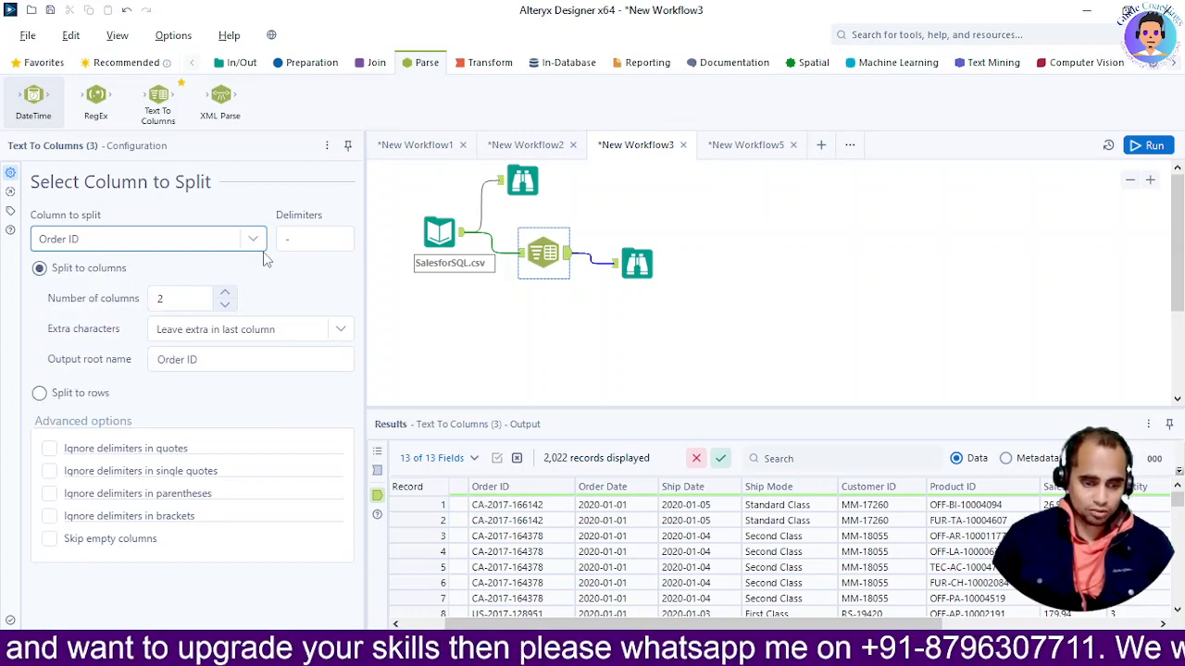
{"action": "double_click", "coordinate": [312, 239]}
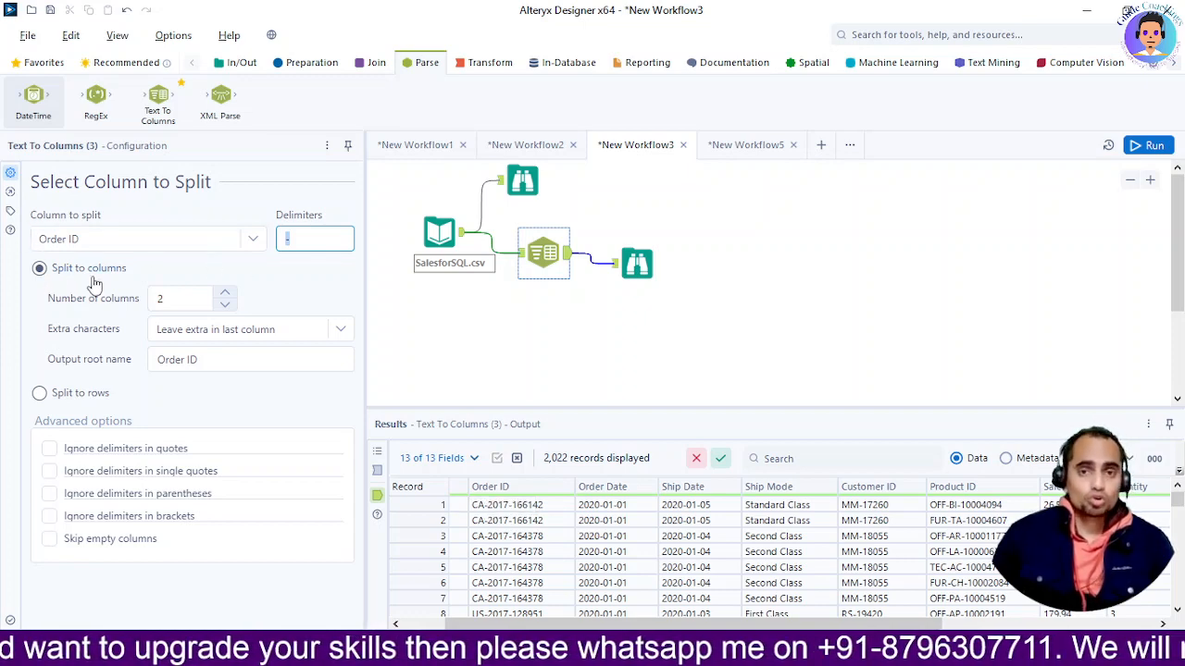
{"action": "left_click", "coordinate": [224, 307]}
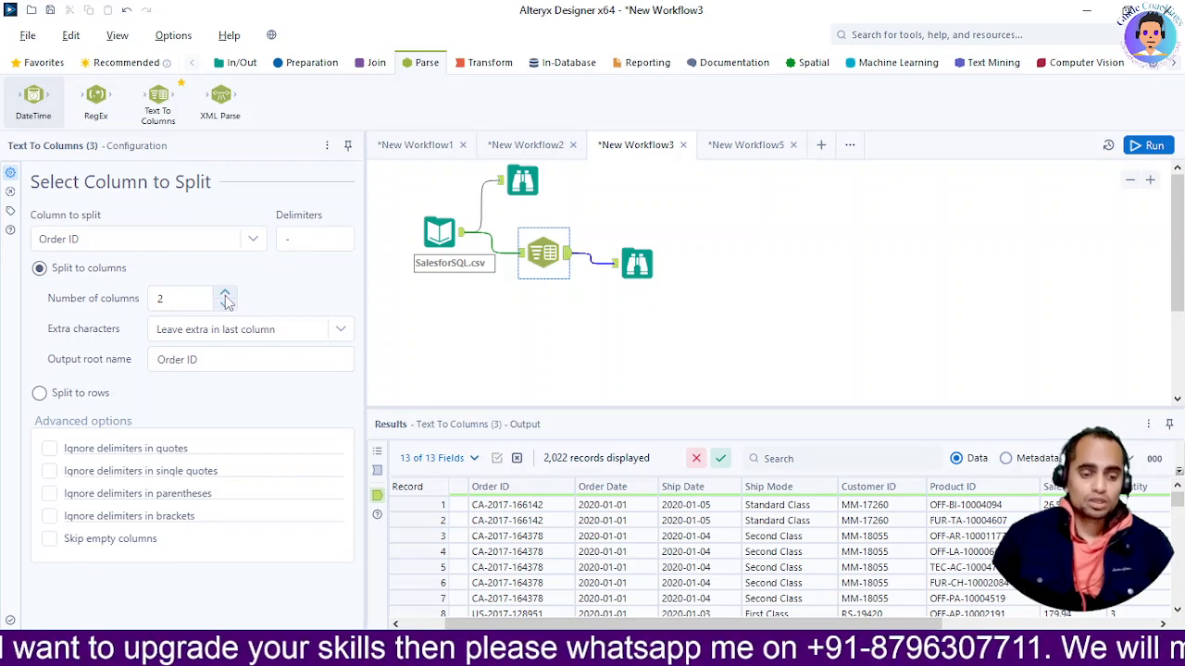
{"action": "left_click", "coordinate": [225, 306]}
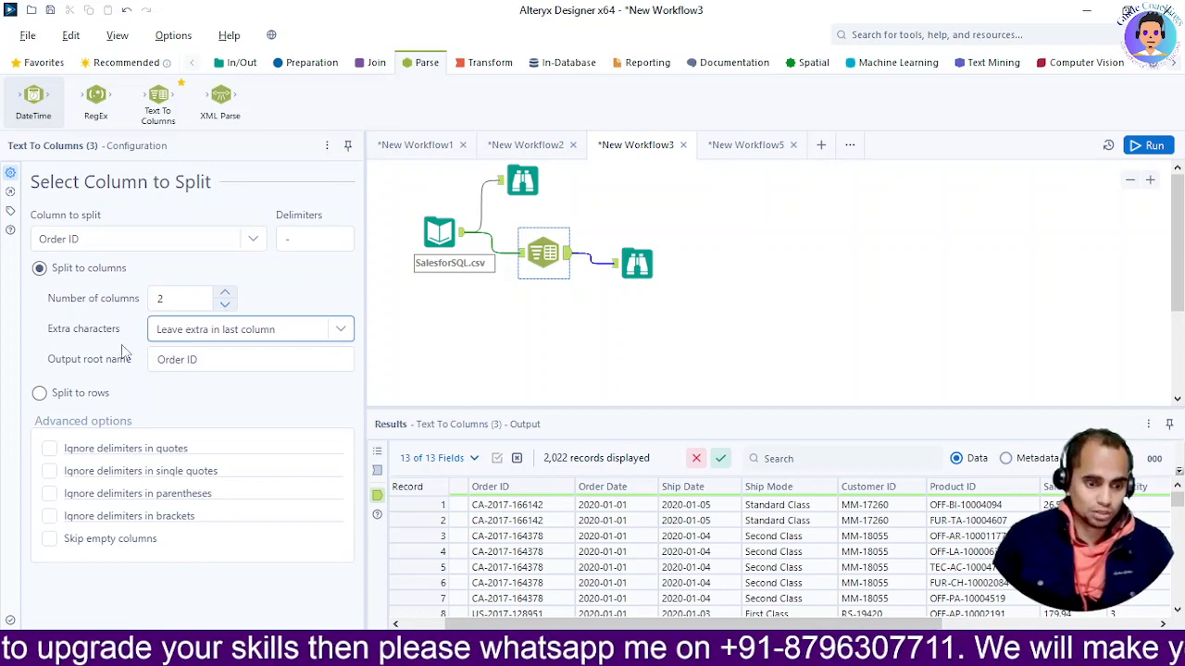
Set the output root name to OrderID, keeping Leave extra in last column and Split to columns after checking the Split to rows option.
{"action": "left_click", "coordinate": [307, 340]}
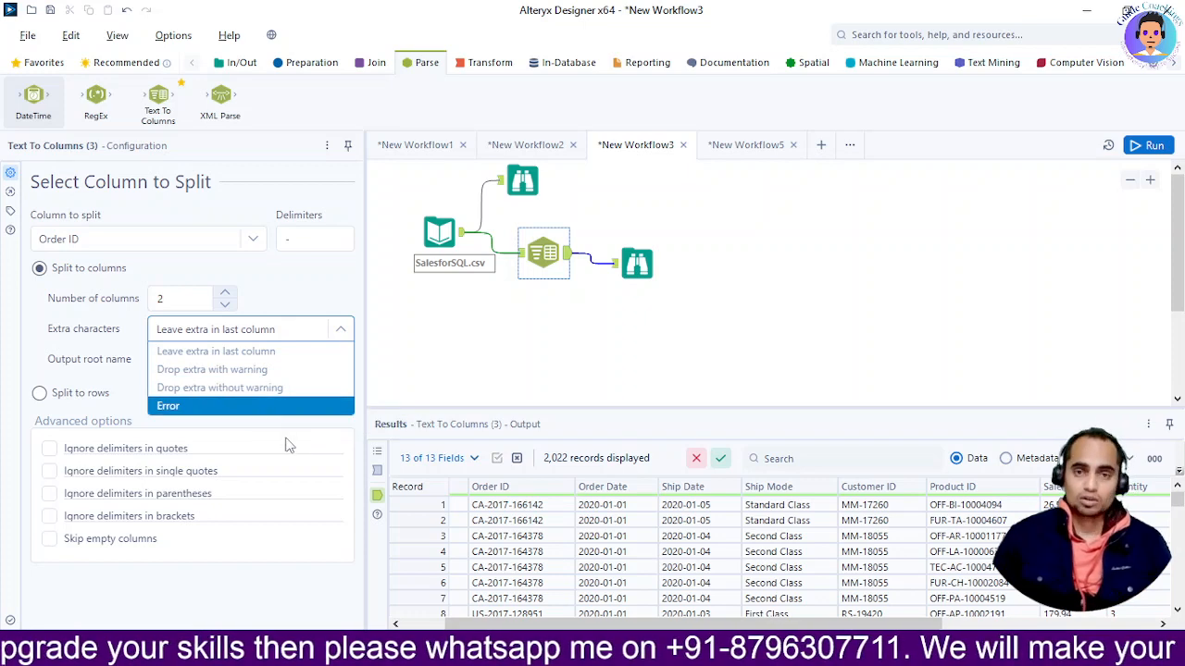
{"action": "left_click", "coordinate": [243, 350]}
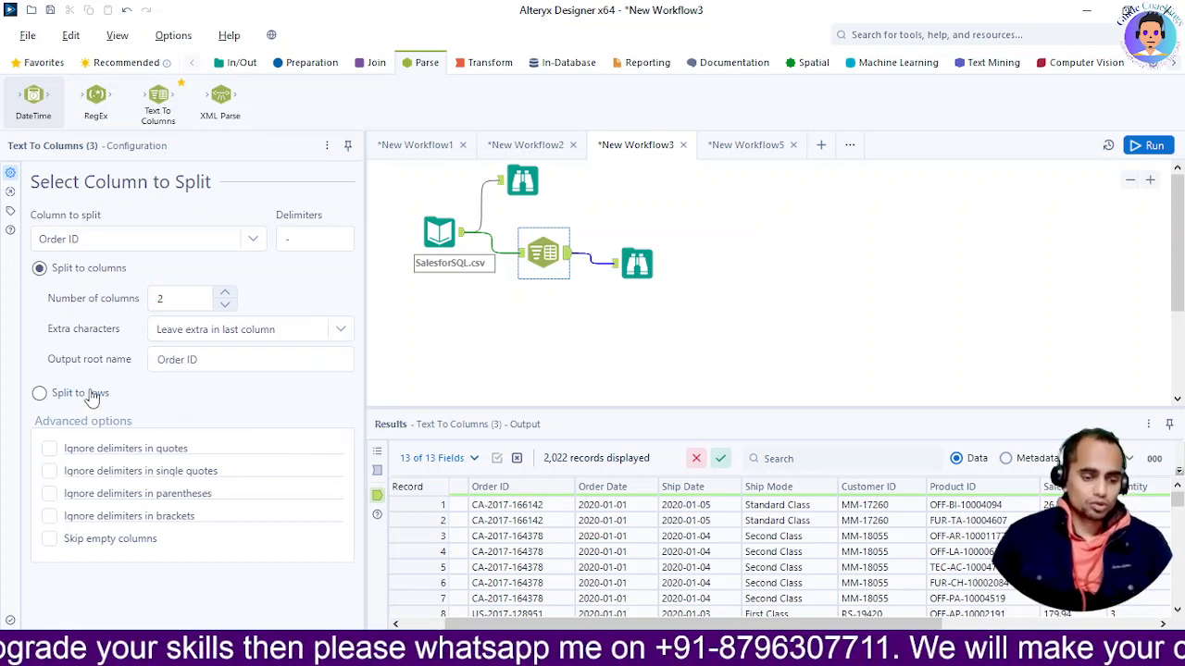
{"action": "left_click", "coordinate": [155, 361]}
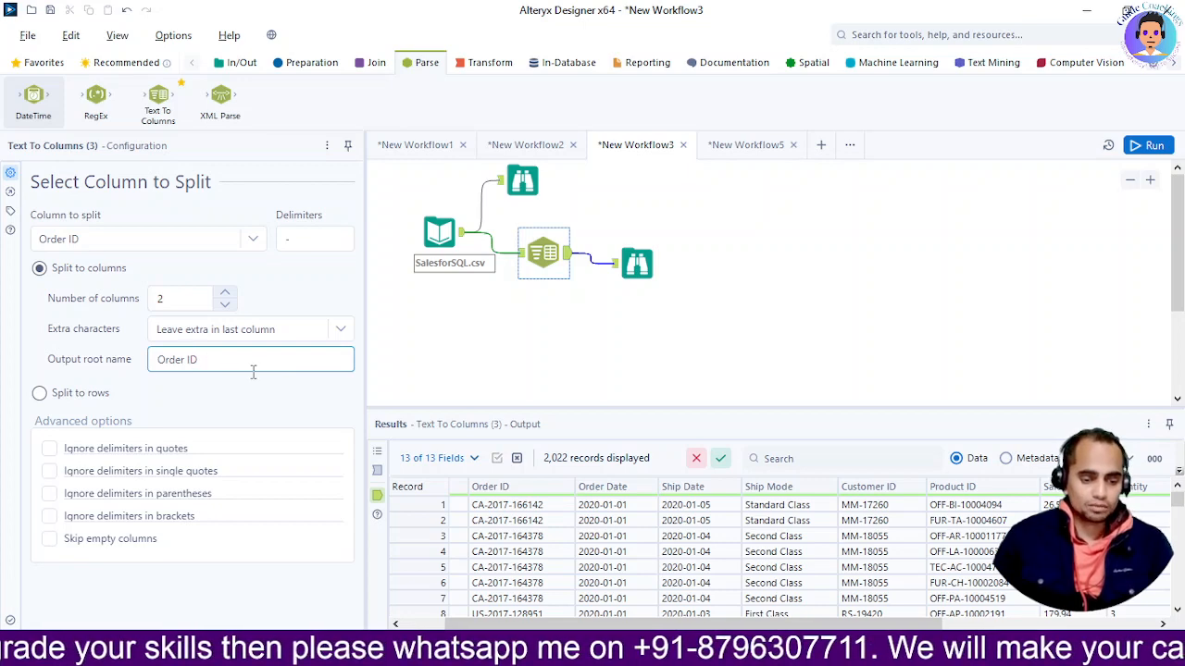
{"action": "left_click", "coordinate": [227, 390]}
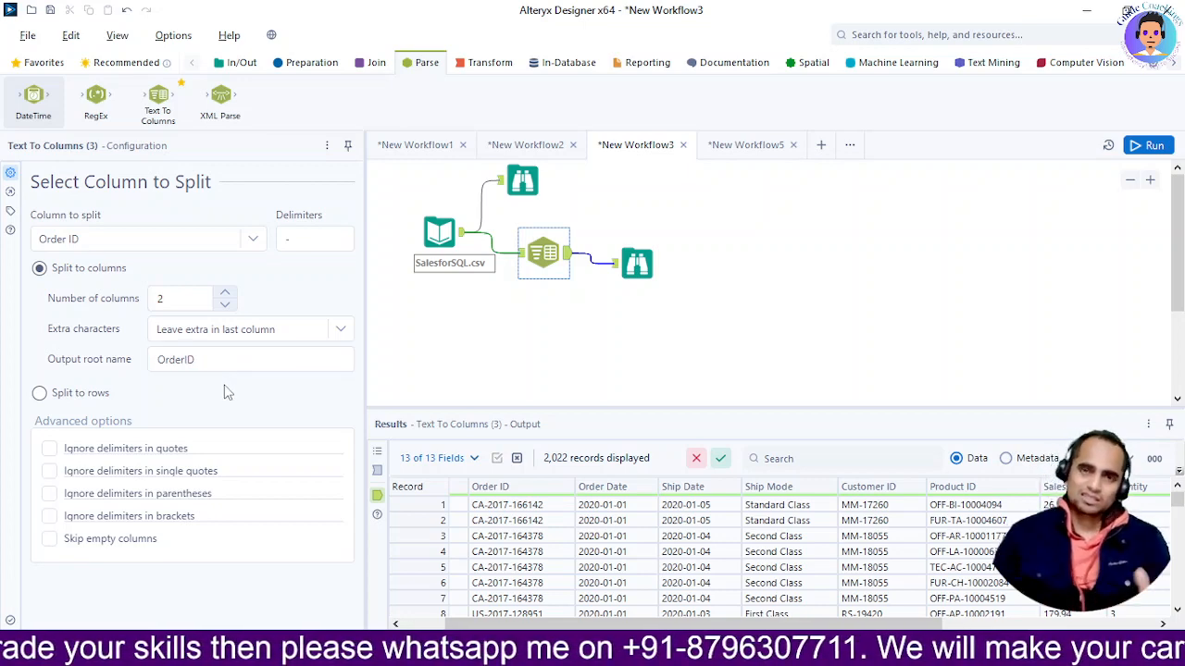
{"action": "left_click", "coordinate": [40, 395]}
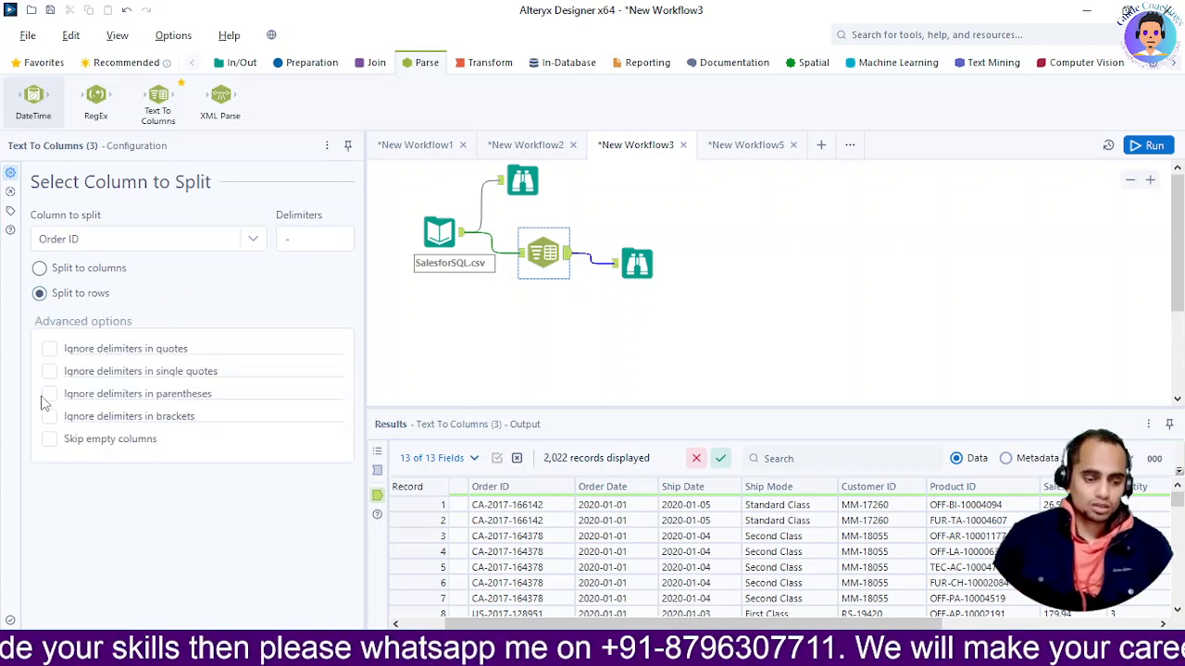
{"action": "left_click", "coordinate": [39, 269]}
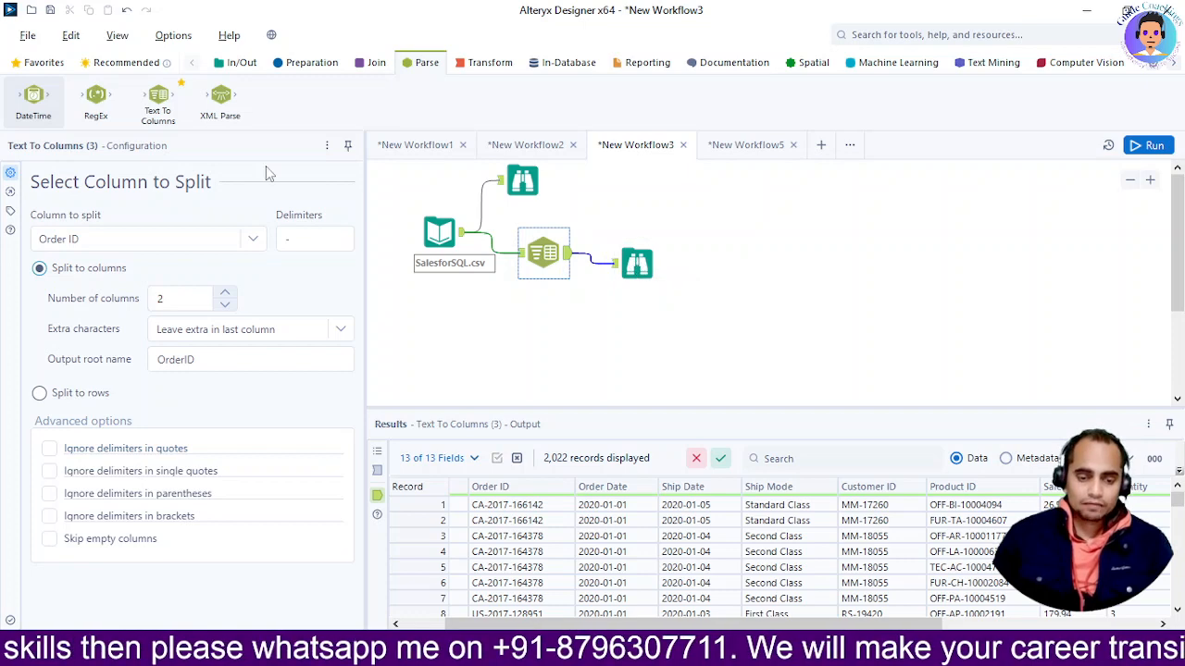
Run New Workflow3 with the output Browse selected.
{"action": "left_click", "coordinate": [43, 62]}
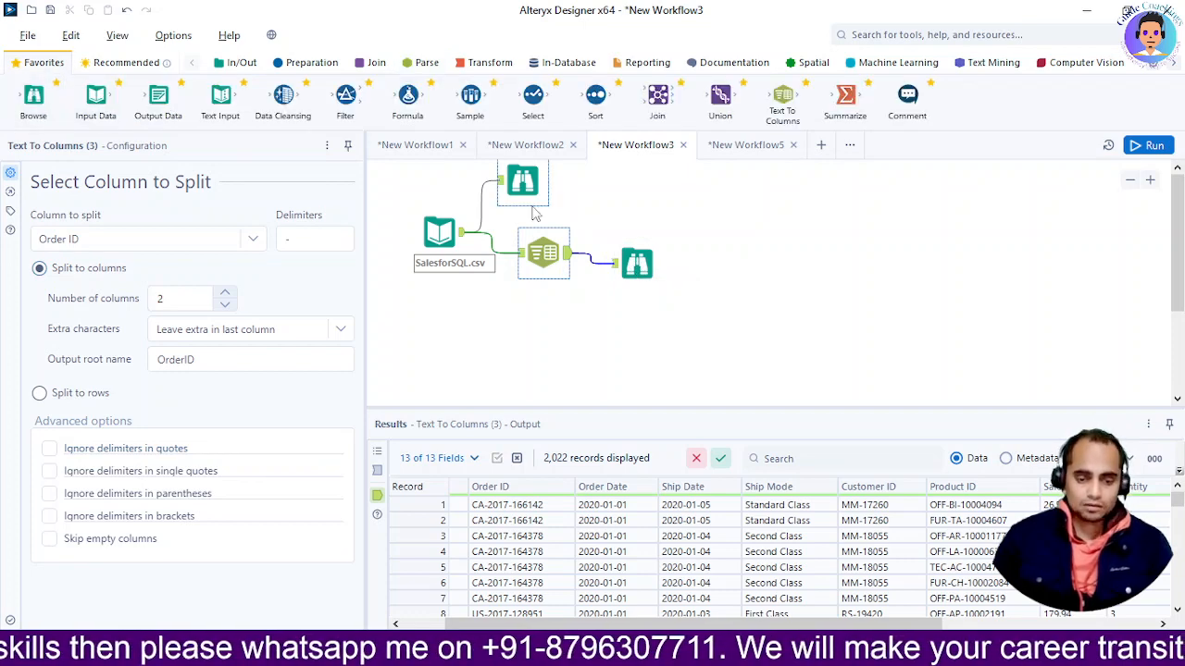
{"action": "left_click", "coordinate": [637, 263]}
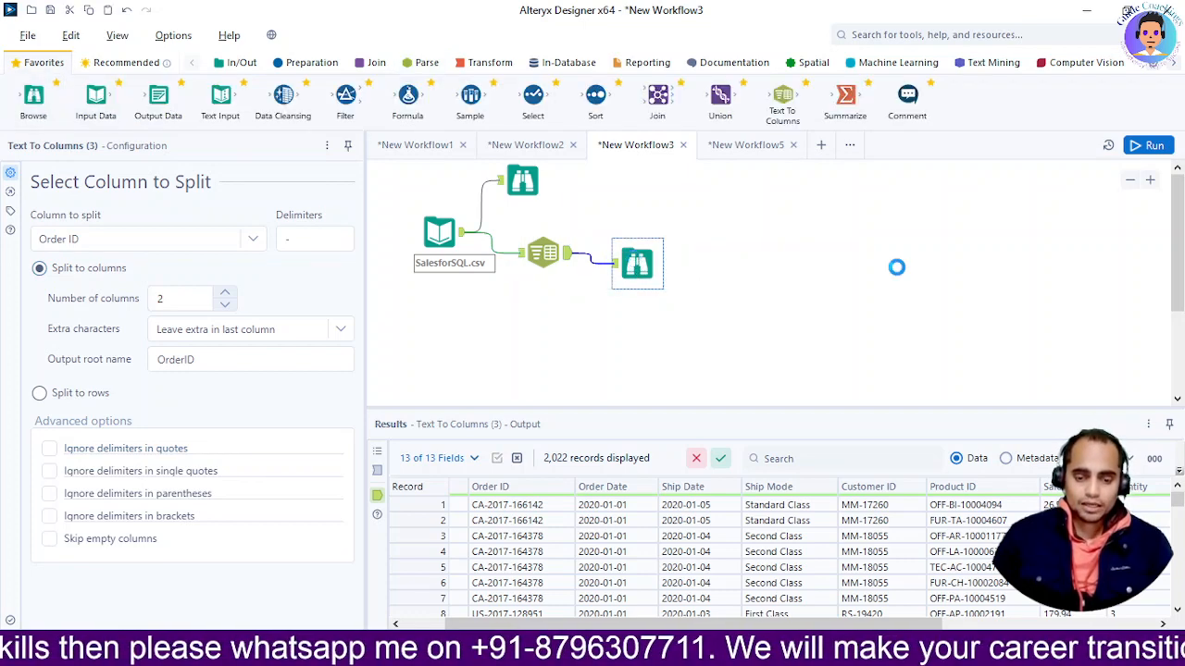
{"action": "left_click", "coordinate": [1148, 146]}
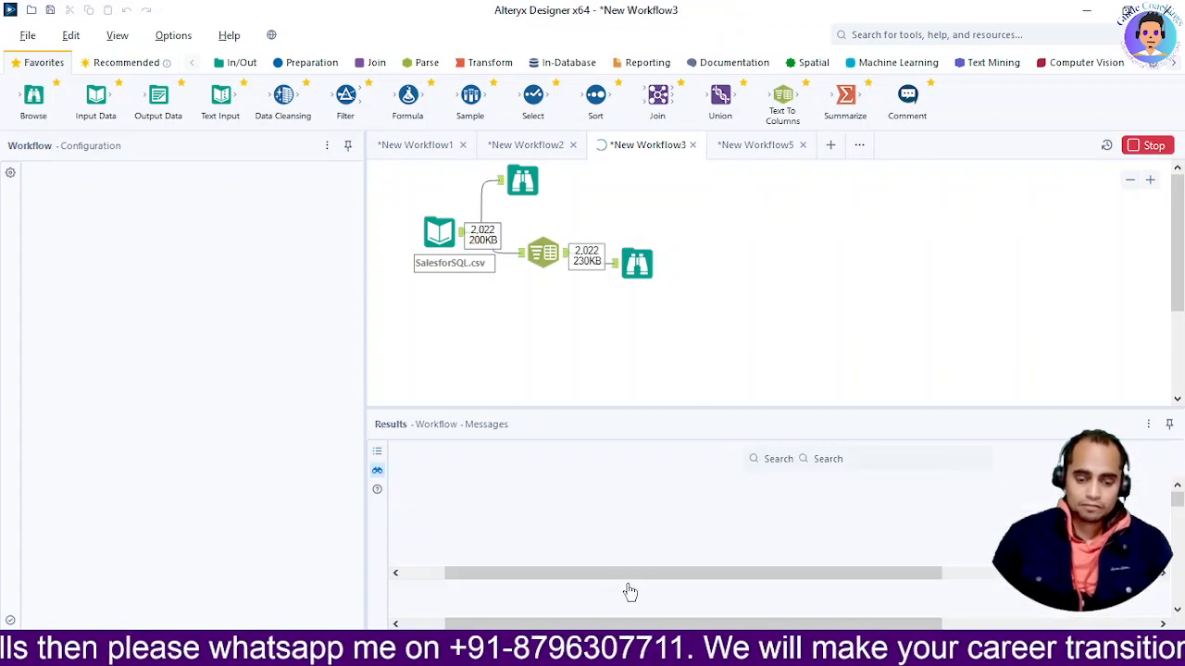
Review the OrderID1 and OrderID2 columns in the output records, and connect a Select tool to the Text To Columns output.
{"action": "left_click_drag", "start_coordinate": [569, 626], "coordinate": [782, 626]}
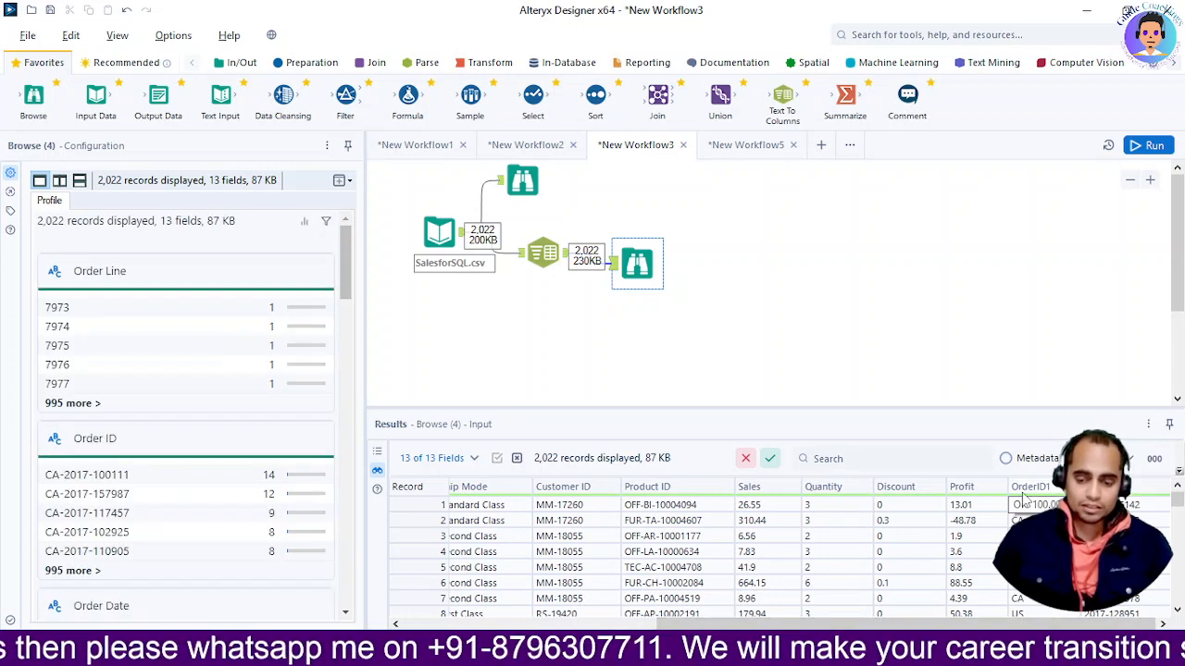
{"action": "left_click_drag", "start_coordinate": [749, 628], "coordinate": [486, 626]}
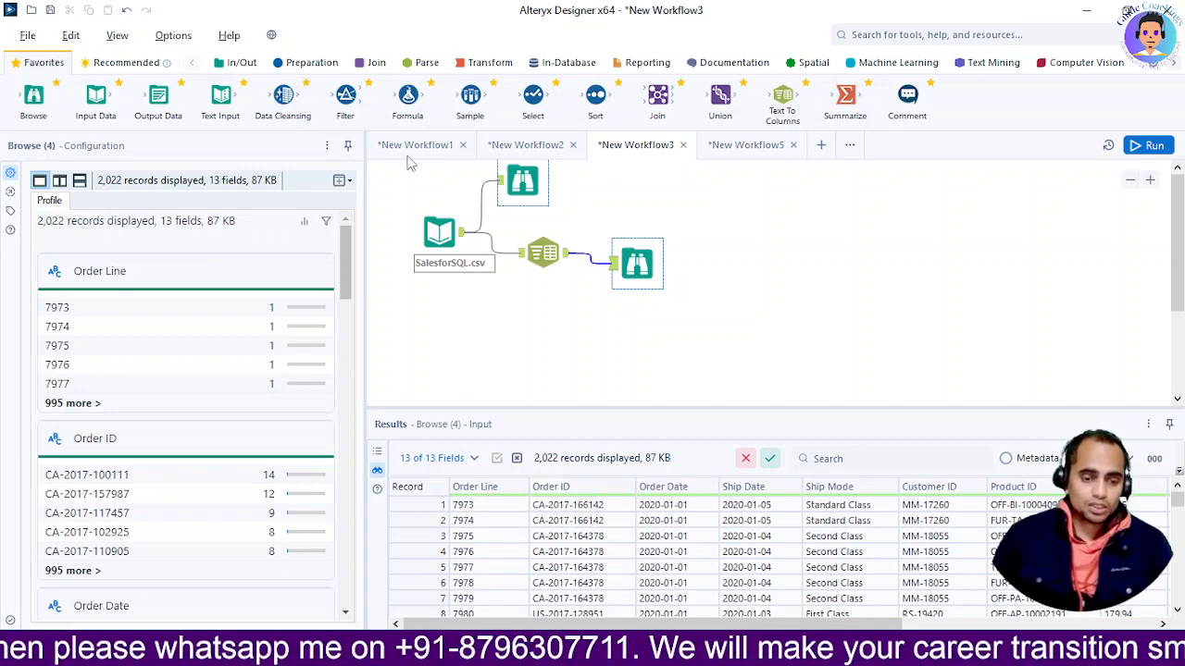
{"action": "left_click", "coordinate": [313, 65]}
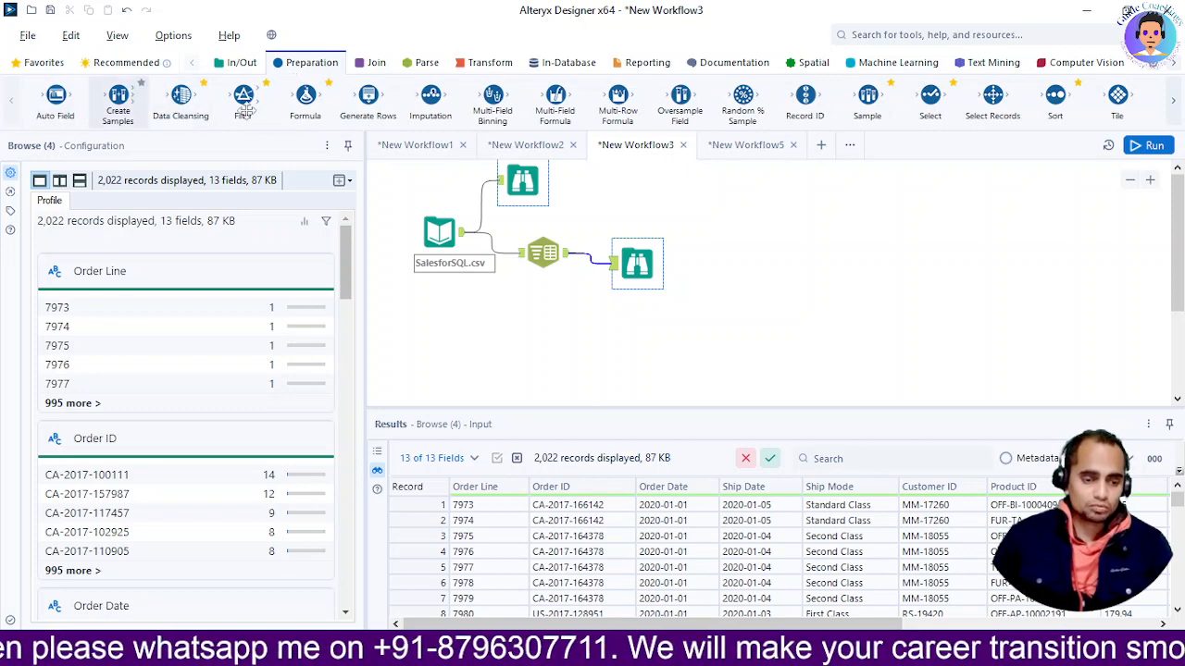
{"action": "left_click_drag", "start_coordinate": [926, 102], "coordinate": [615, 215]}
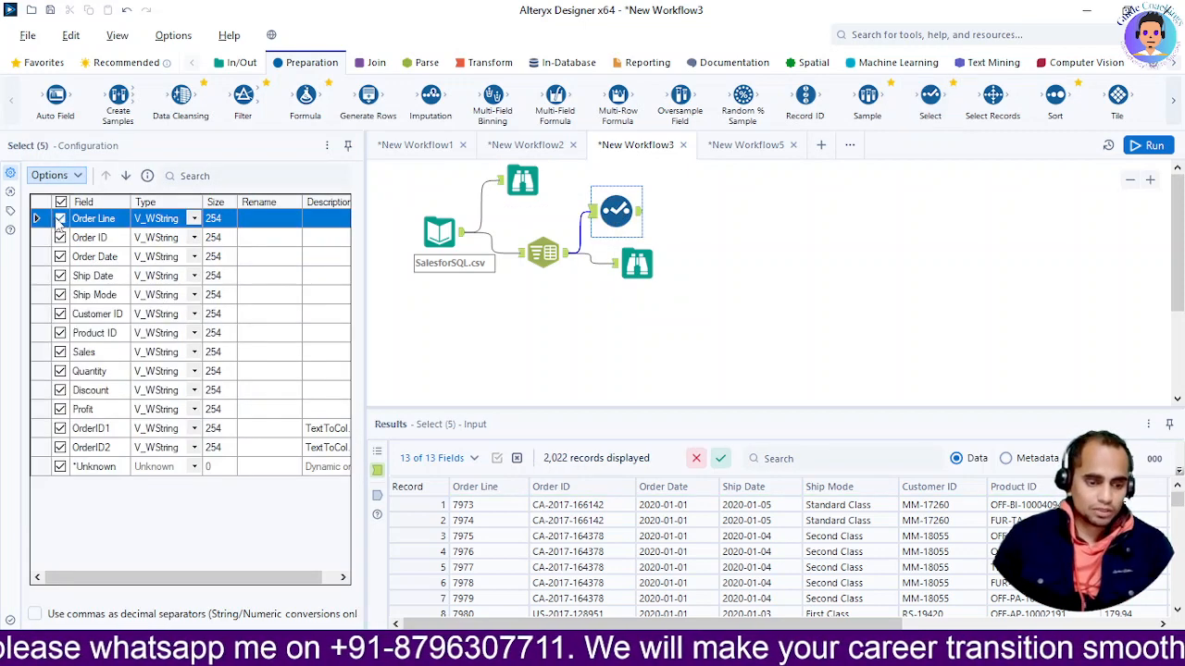
Move the OrderID1 field up in the Select tool's field list so it sits directly below Order Line.
{"action": "left_click", "coordinate": [38, 432]}
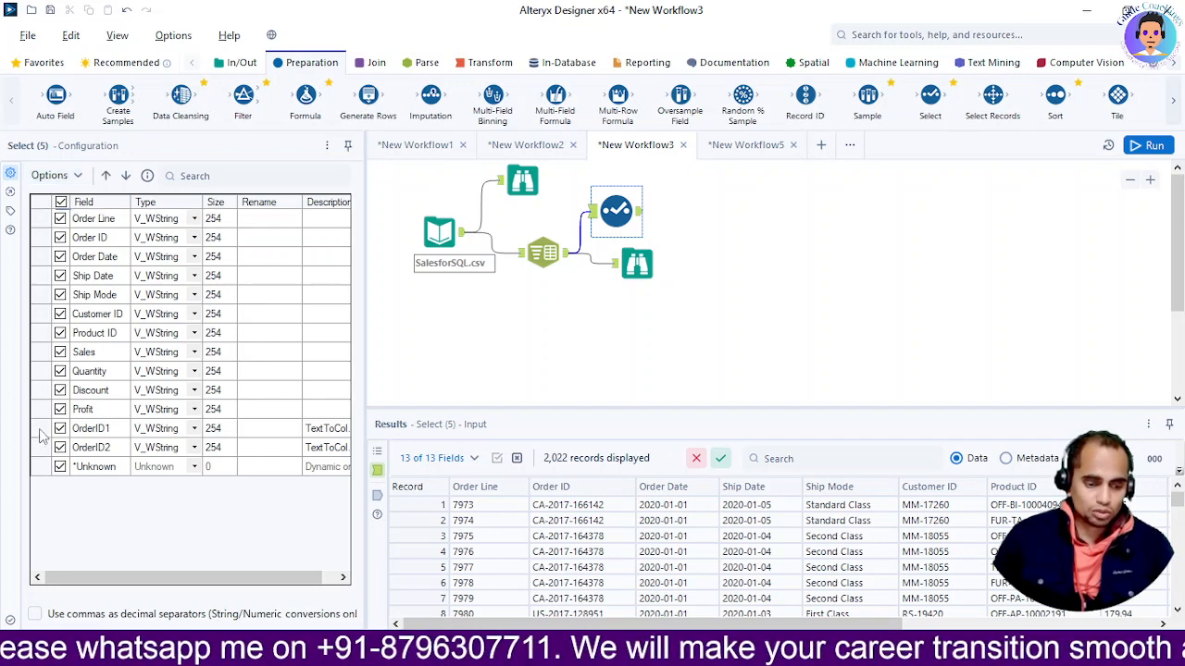
{"action": "left_click", "coordinate": [106, 176]}
{"action": "left_click", "coordinate": [106, 176]}
{"action": "left_click", "coordinate": [106, 176]}
{"action": "left_click", "coordinate": [106, 176]}
{"action": "left_click", "coordinate": [105, 176]}
{"action": "left_click", "coordinate": [105, 176]}
{"action": "left_click", "coordinate": [106, 176]}
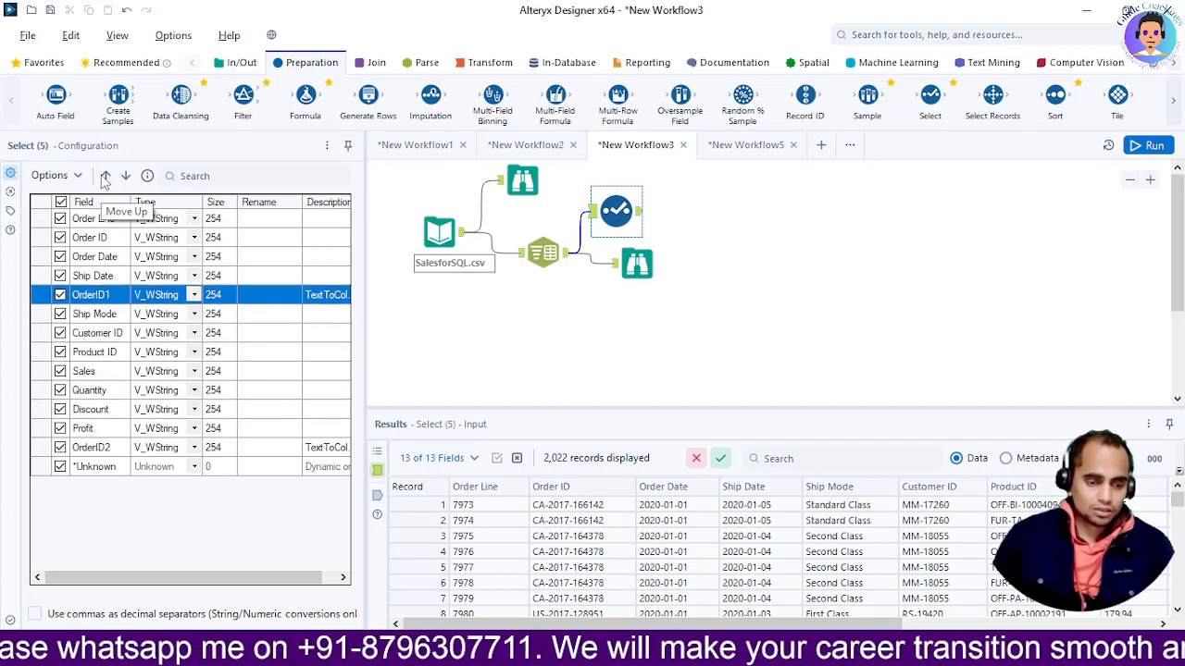
{"action": "left_click", "coordinate": [106, 176]}
{"action": "left_click", "coordinate": [106, 176]}
{"action": "left_click", "coordinate": [105, 176]}
{"action": "left_click", "coordinate": [105, 176]}
{"action": "left_click", "coordinate": [126, 176]}
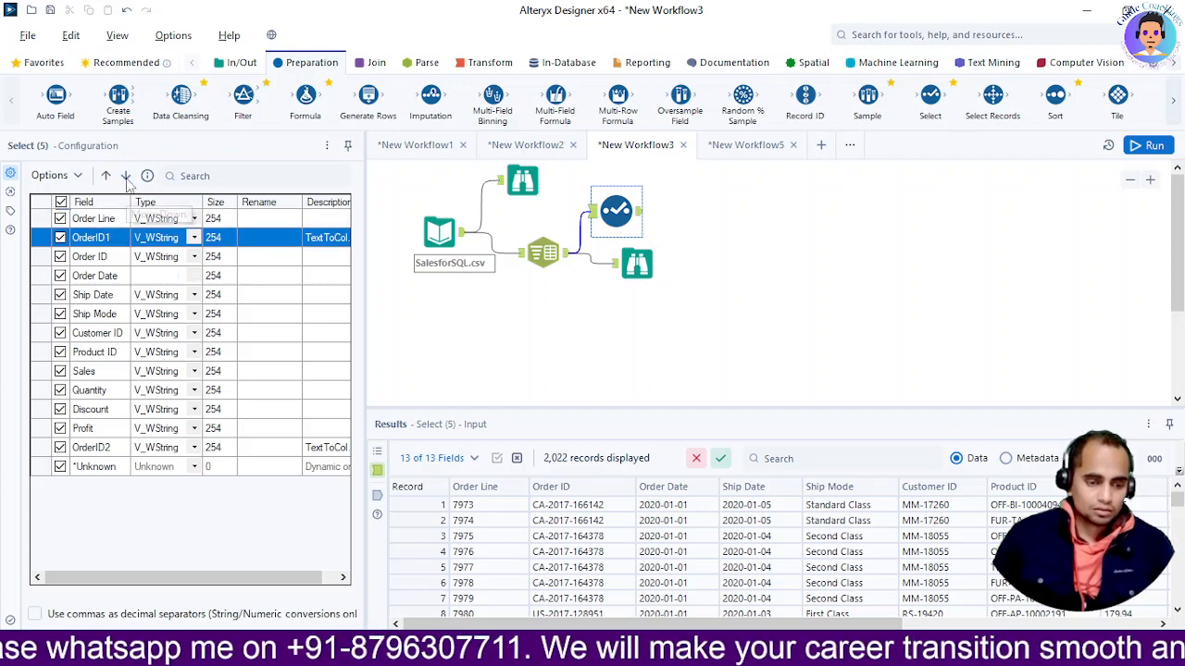
Move the OrderID2 field up in the Select tool's field list so it sits directly below OrderID1.
{"action": "left_click", "coordinate": [49, 450]}
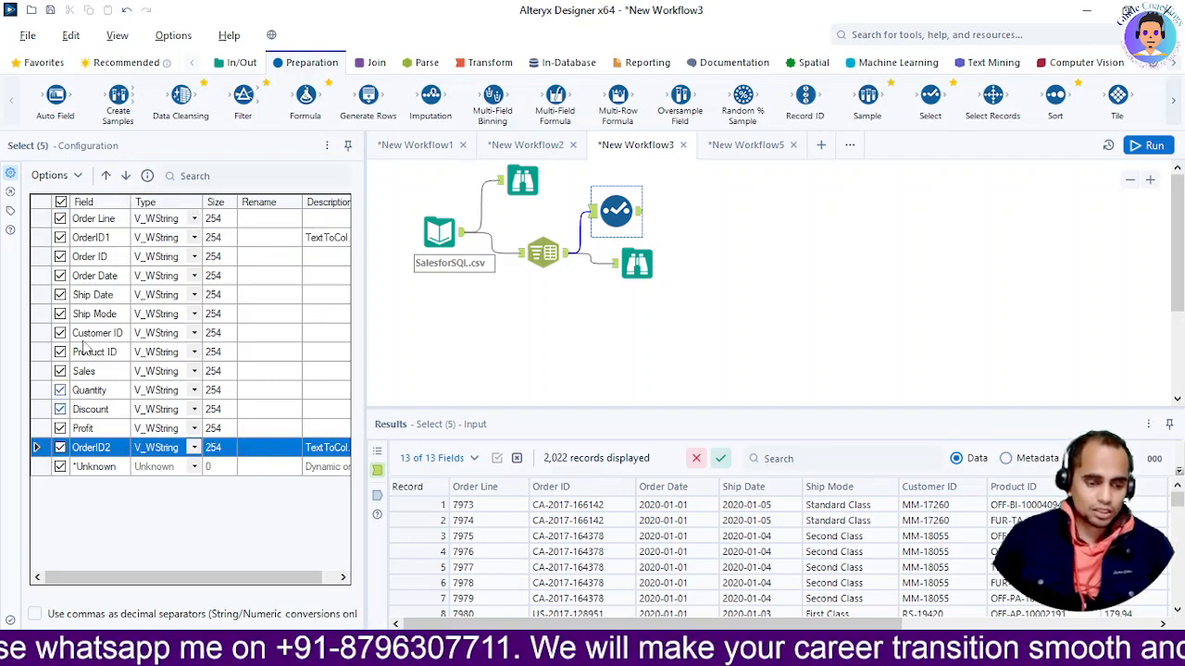
{"action": "left_click", "coordinate": [105, 176]}
{"action": "left_click", "coordinate": [105, 176]}
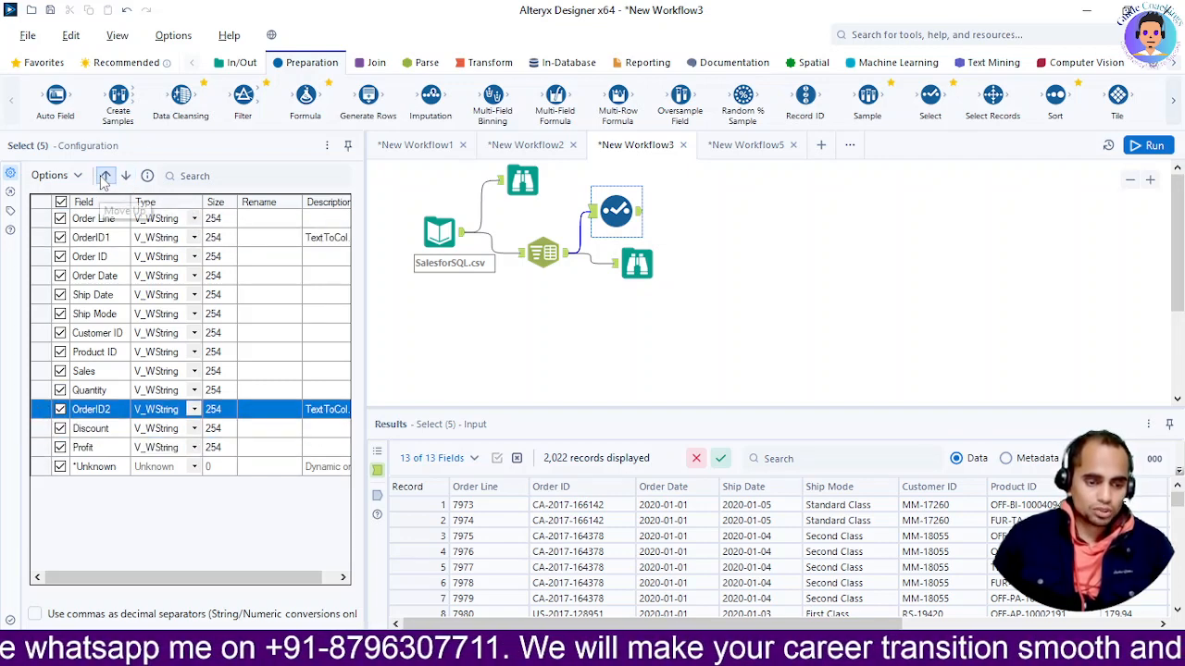
{"action": "double_click", "coordinate": [105, 176]}
{"action": "triple_click", "coordinate": [106, 176]}
{"action": "double_click", "coordinate": [106, 176]}
{"action": "double_click", "coordinate": [106, 176]}
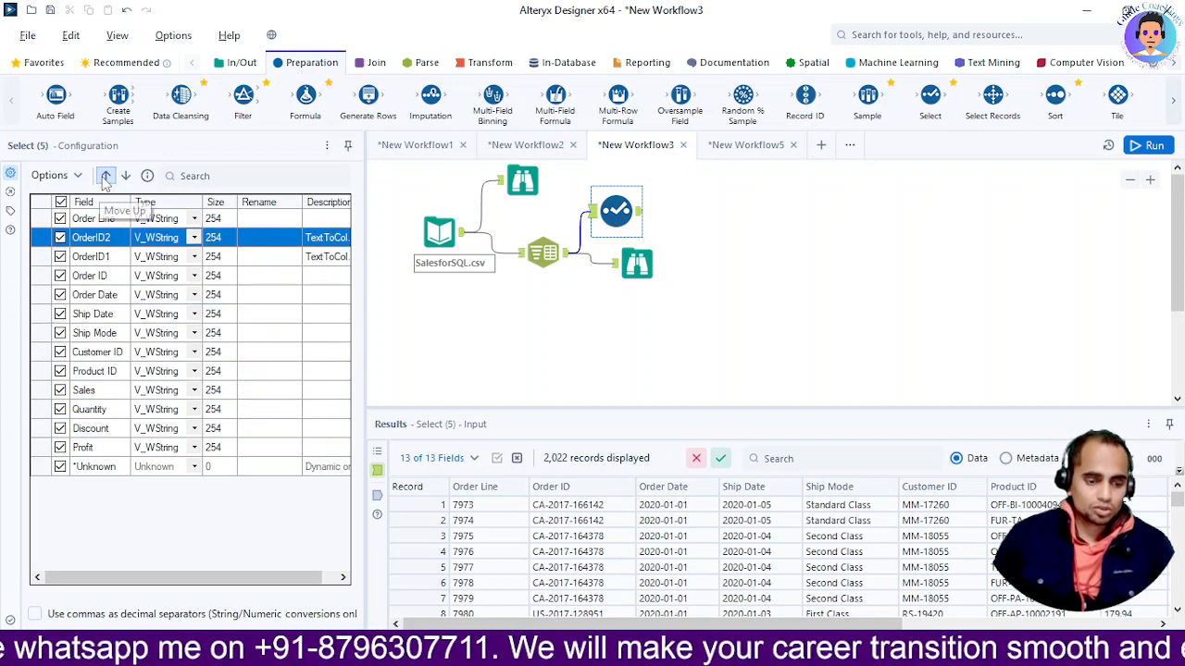
{"action": "left_click", "coordinate": [126, 176]}
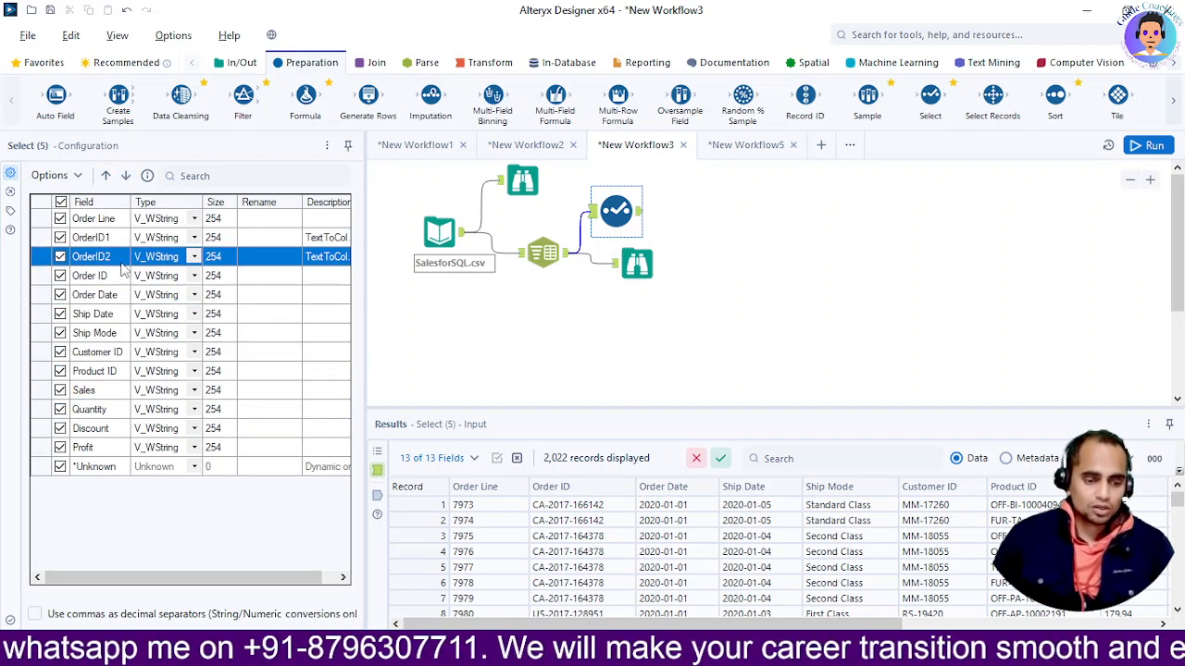
Move Order ID to the first place in the Select field list and exclude the Order Line field.
{"action": "left_click", "coordinate": [43, 281]}
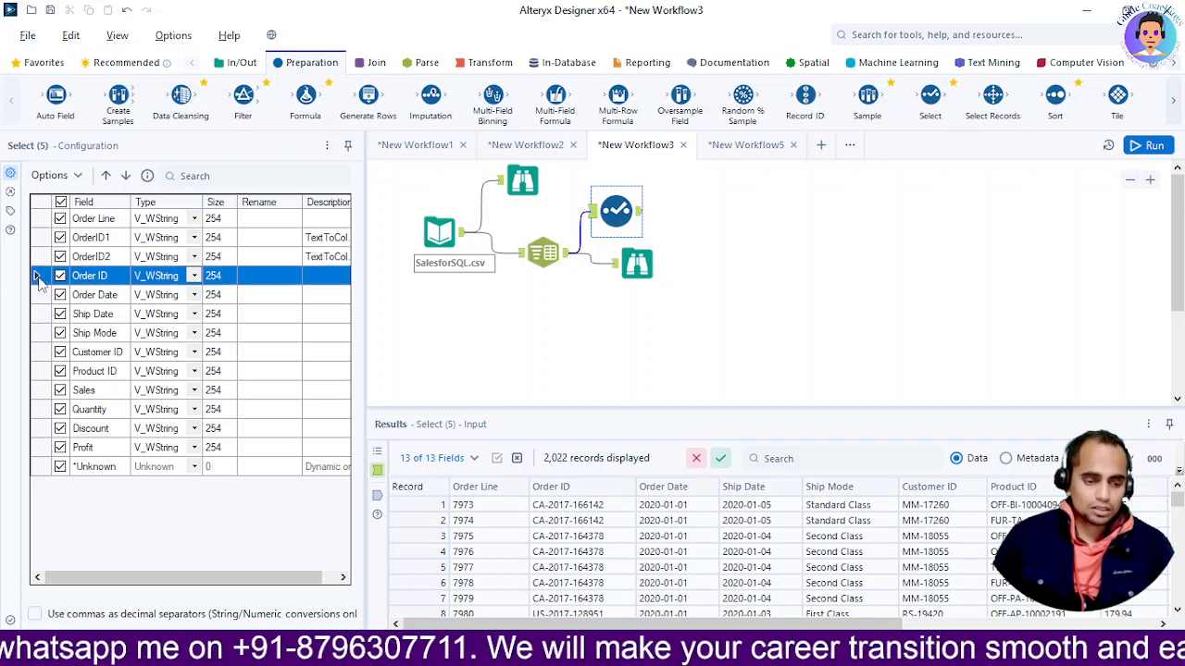
{"action": "left_click", "coordinate": [105, 176]}
{"action": "double_click", "coordinate": [106, 176]}
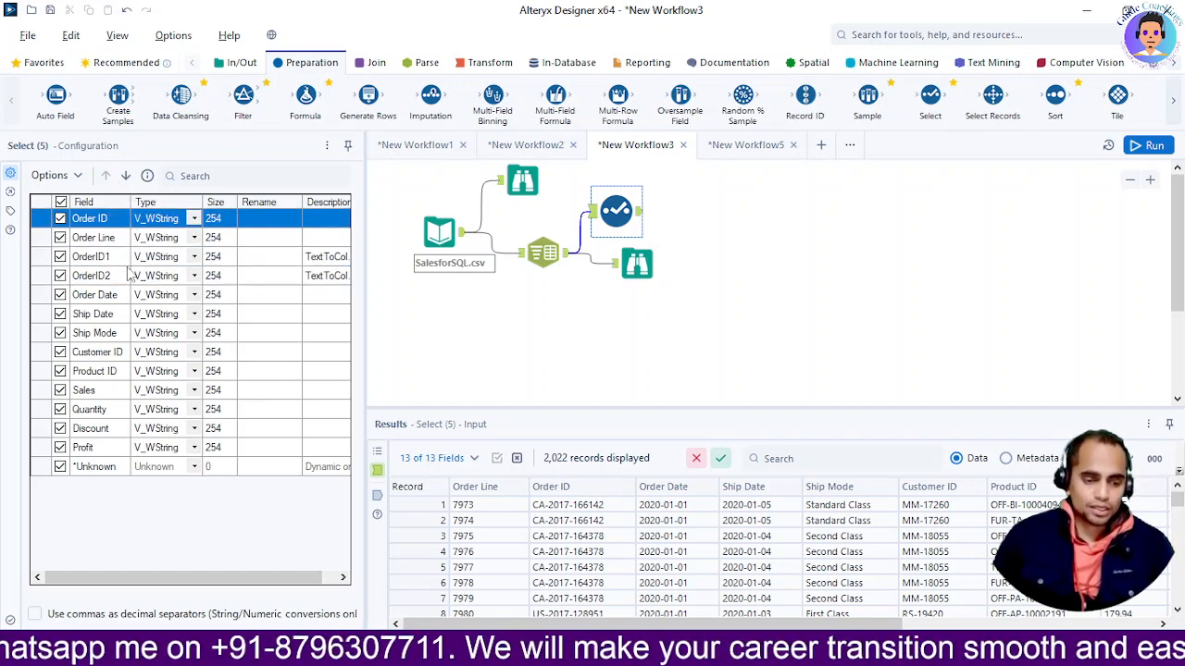
{"action": "left_click", "coordinate": [54, 242]}
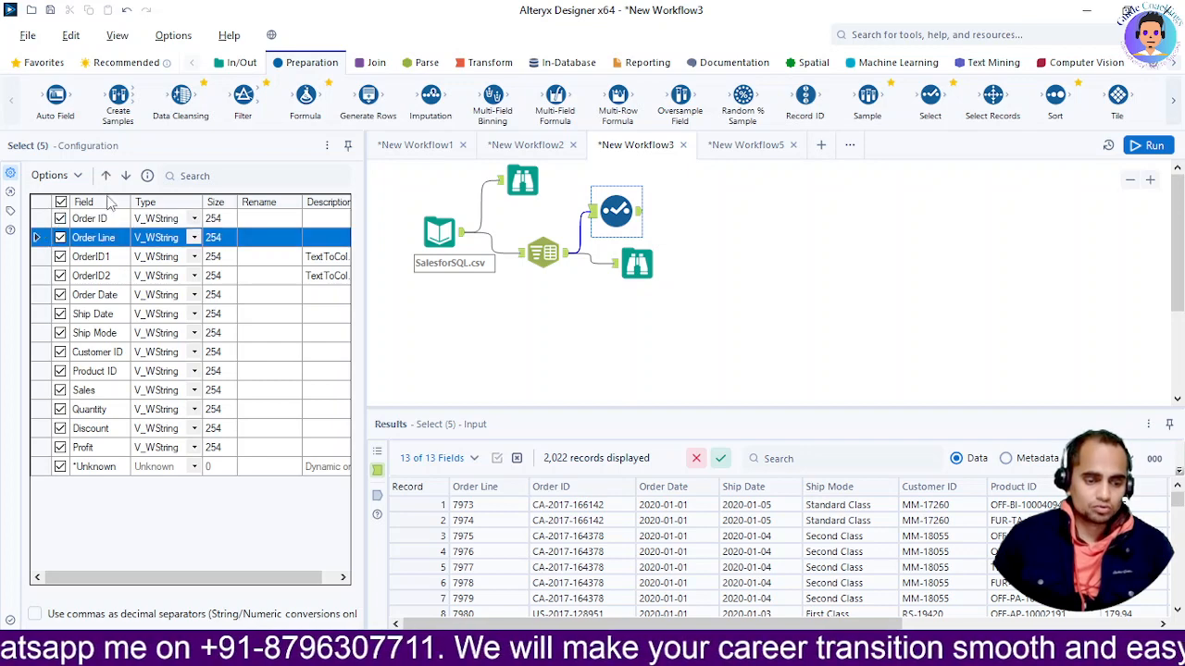
{"action": "left_click", "coordinate": [61, 238]}
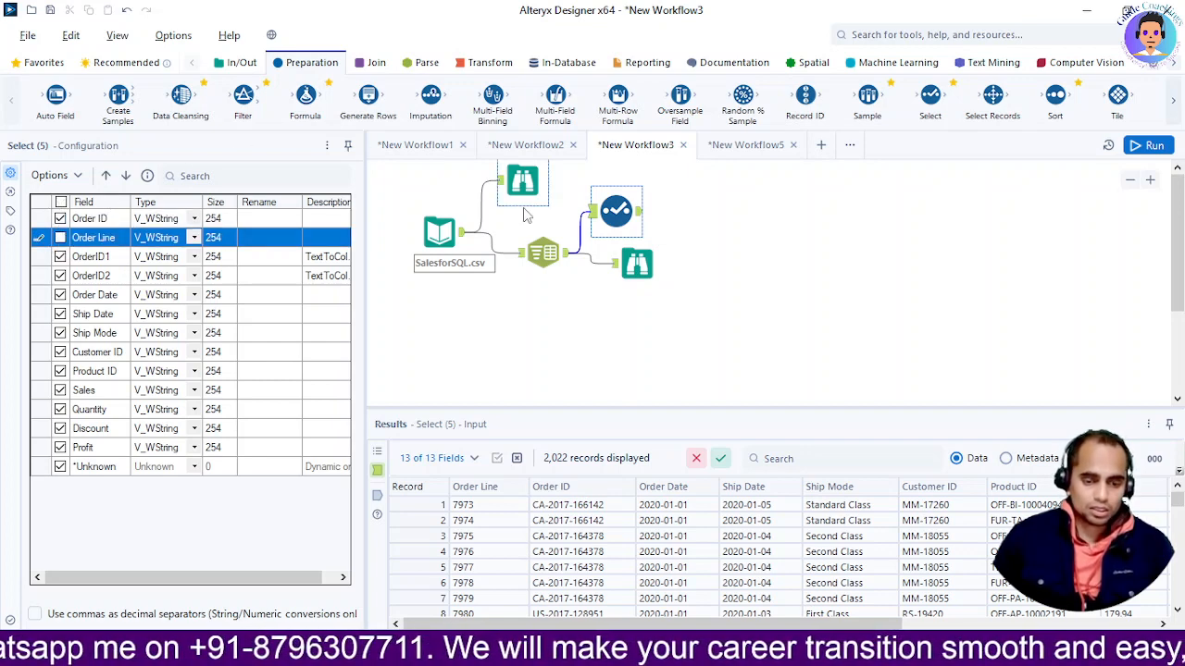
Attach a Browse tool to the Select output and run New Workflow3.
{"action": "left_click", "coordinate": [1150, 146]}
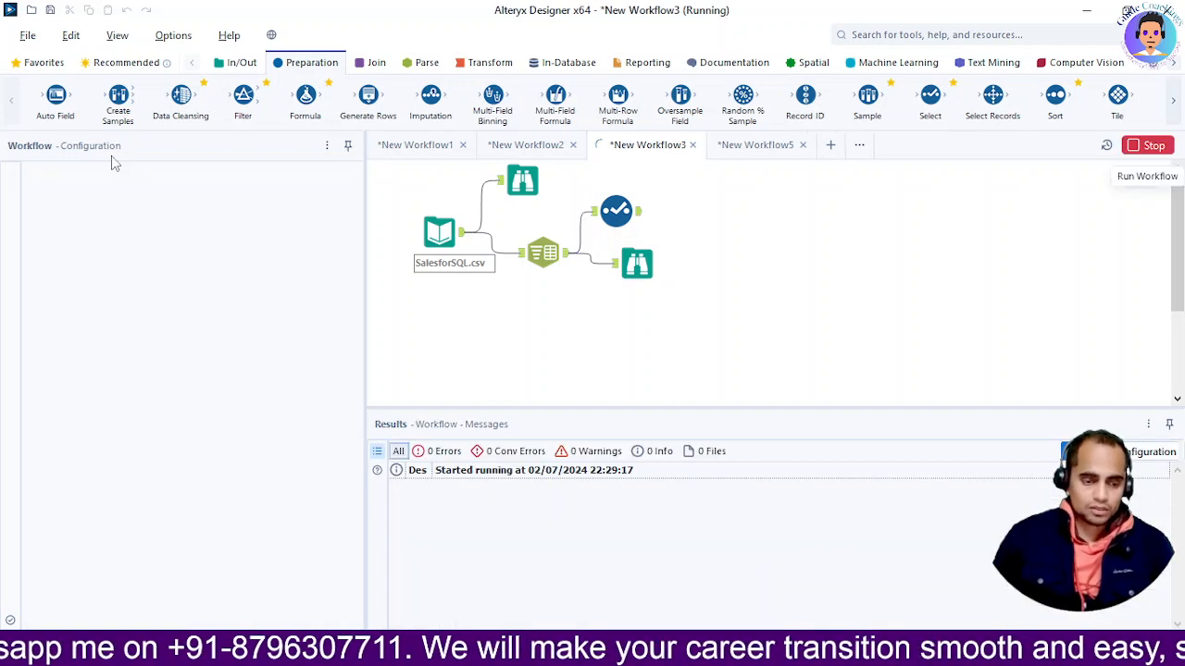
{"action": "left_click", "coordinate": [41, 70]}
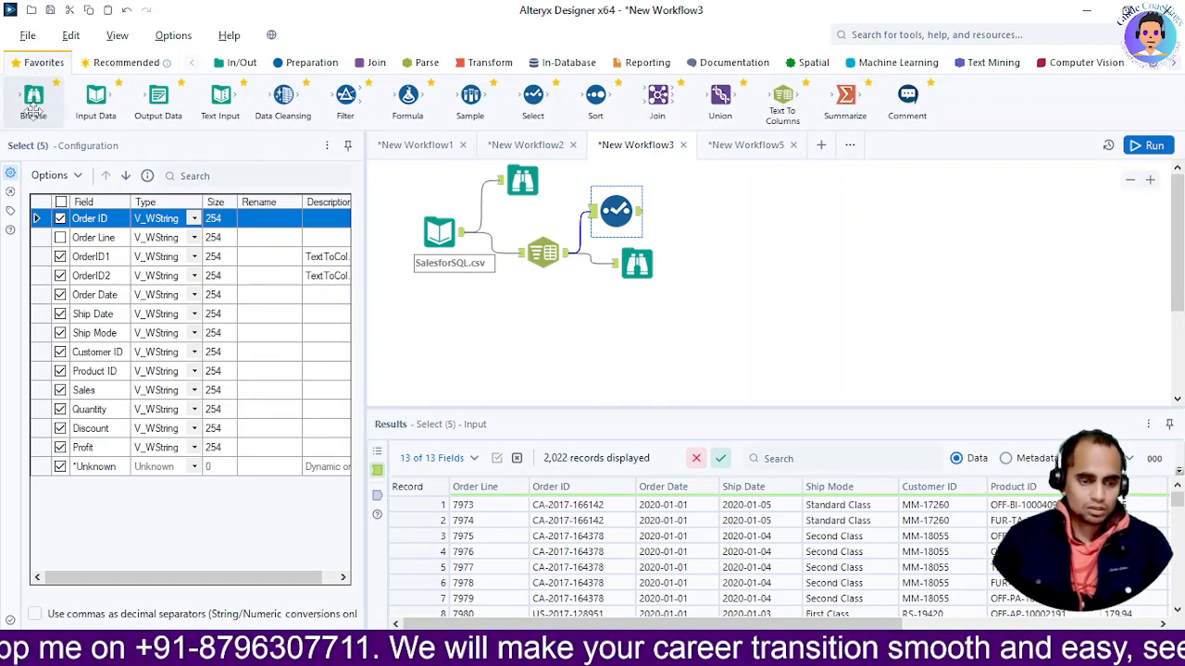
{"action": "left_click_drag", "start_coordinate": [34, 96], "coordinate": [699, 220]}
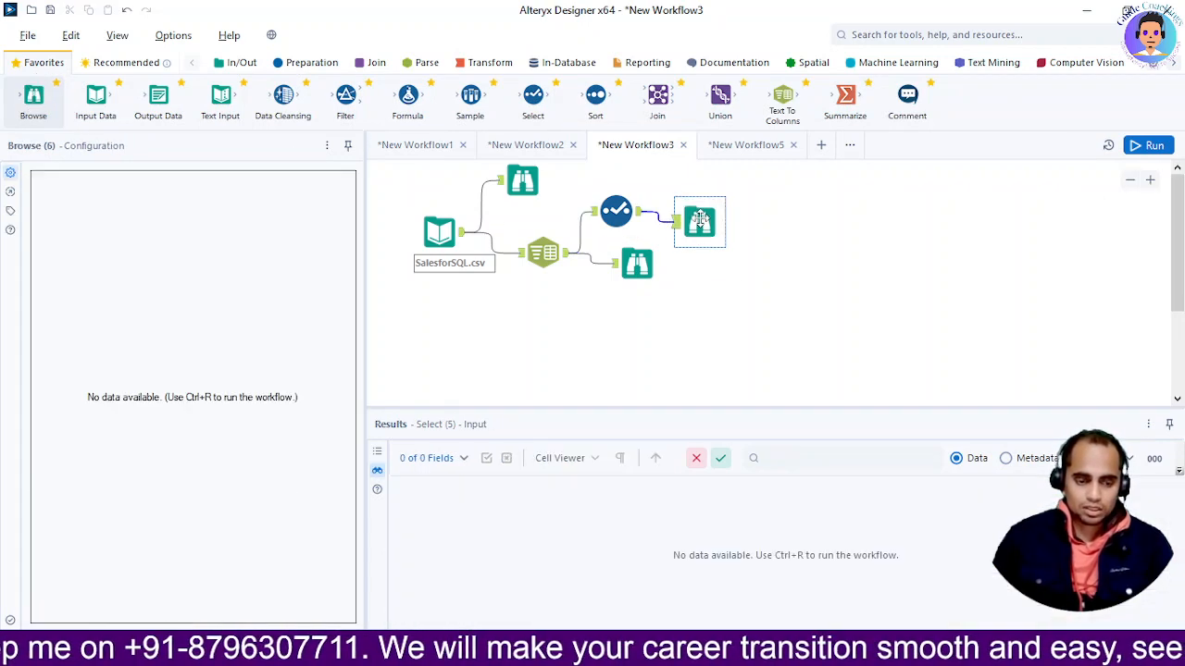
{"action": "left_click", "coordinate": [1157, 148]}
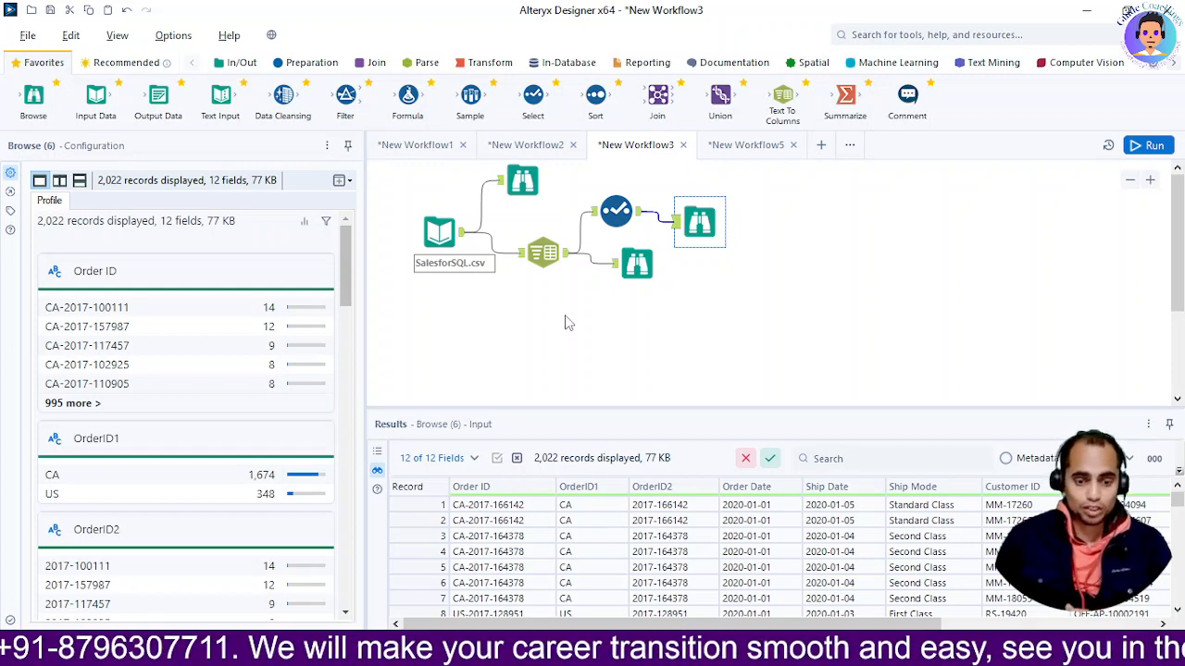
Review the Text To Columns and Select configurations and the records in the Browse after Select.
{"action": "left_click", "coordinate": [543, 256]}
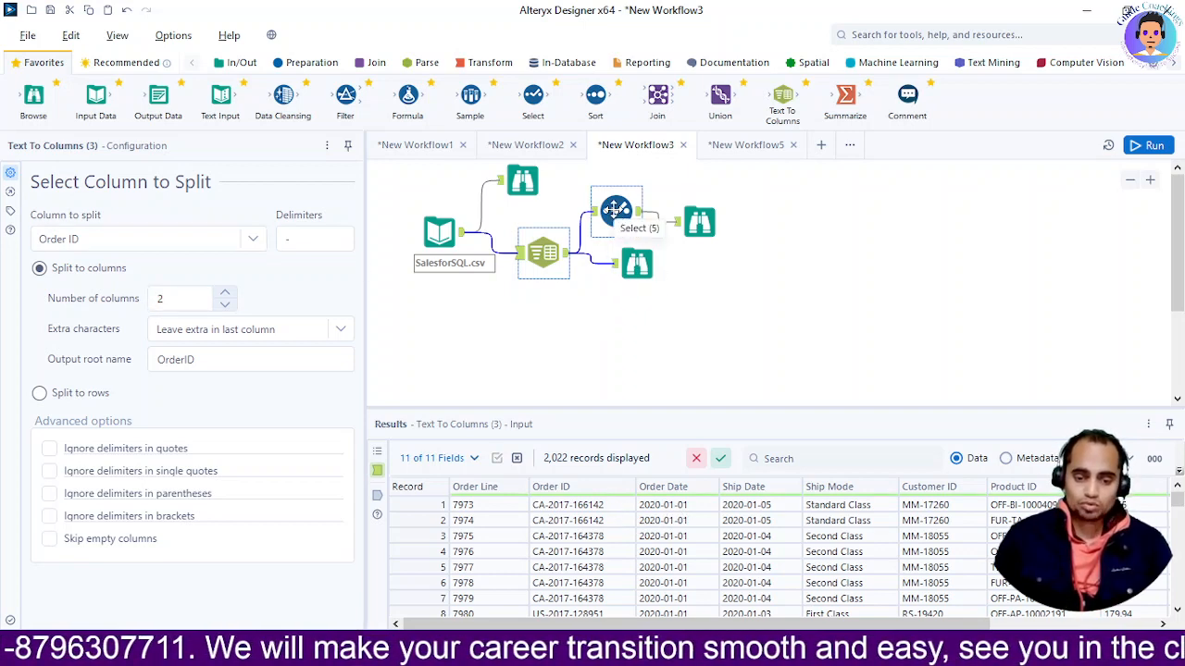
{"action": "left_click", "coordinate": [615, 211]}
{"action": "left_click", "coordinate": [694, 220]}
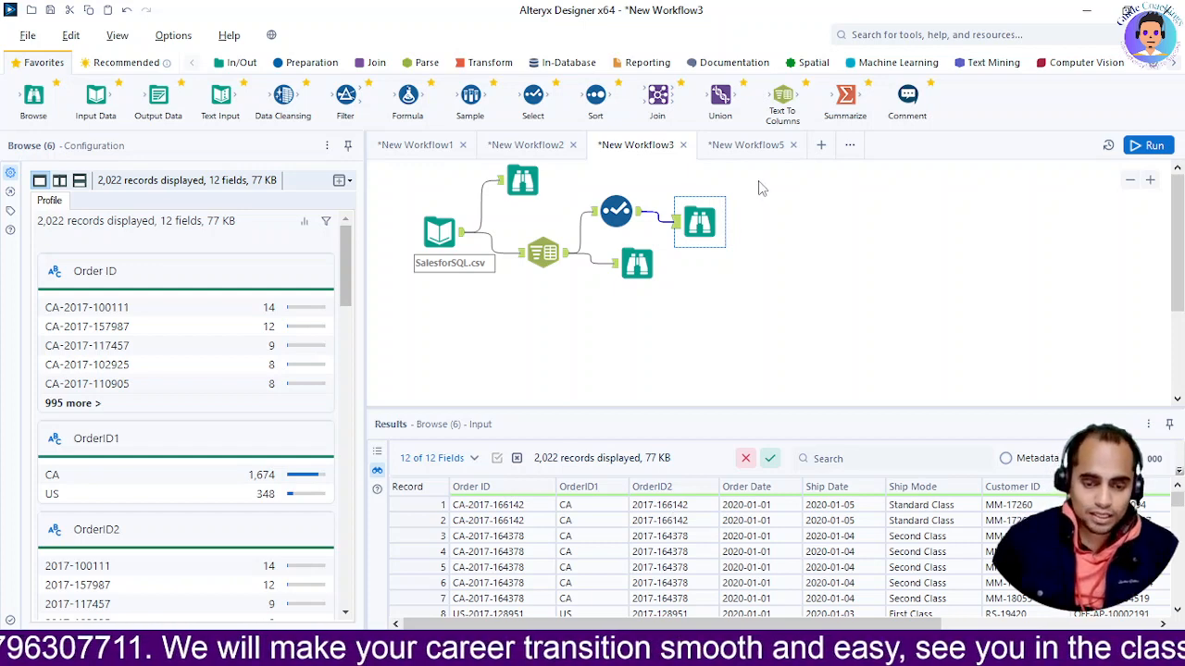
Switch to New Workflow5 and examine the configuration of its ProductXMLFull.xml Input Data tool.
{"action": "left_click", "coordinate": [424, 64]}
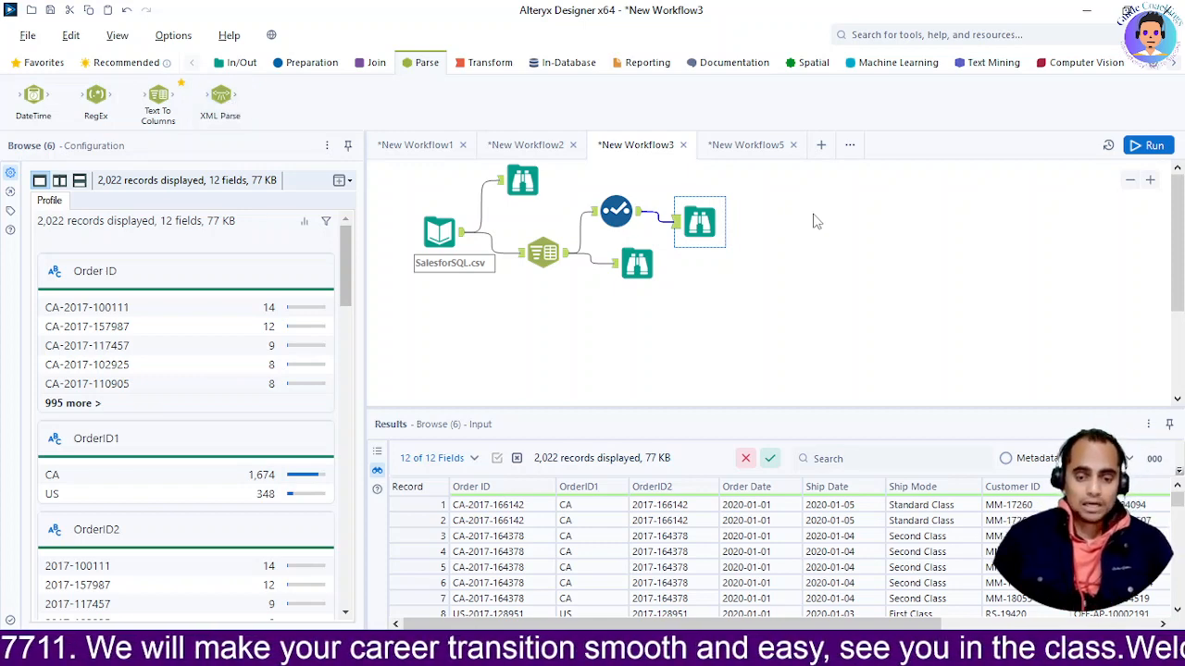
{"action": "left_click", "coordinate": [779, 148]}
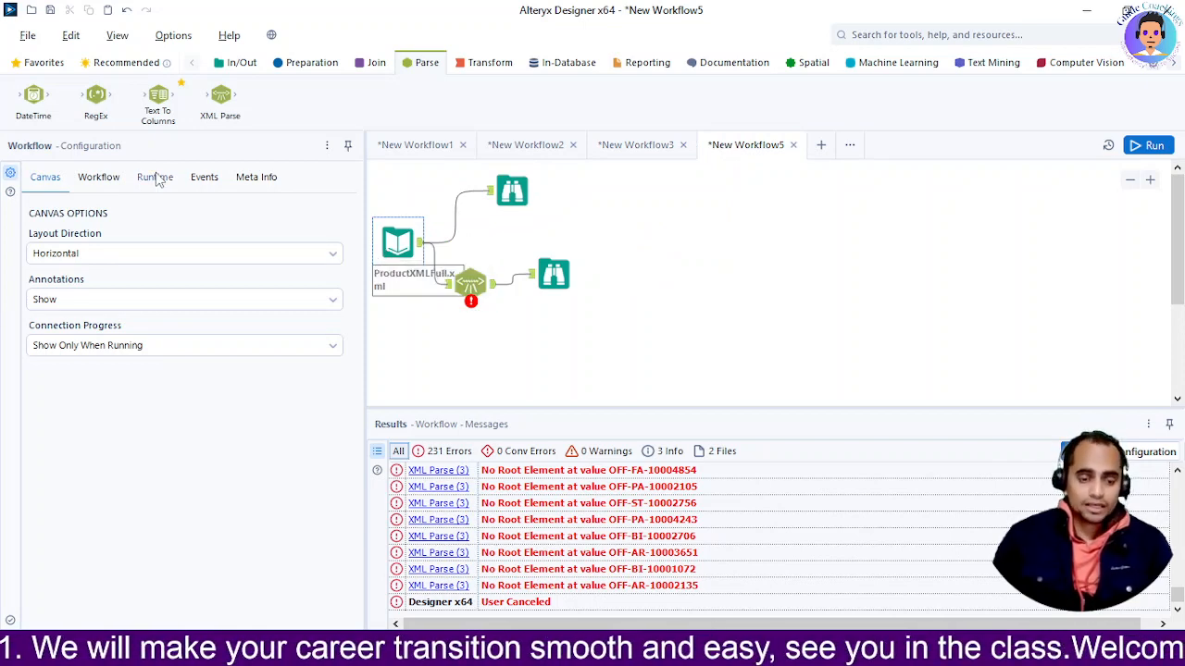
{"action": "left_click", "coordinate": [390, 236]}
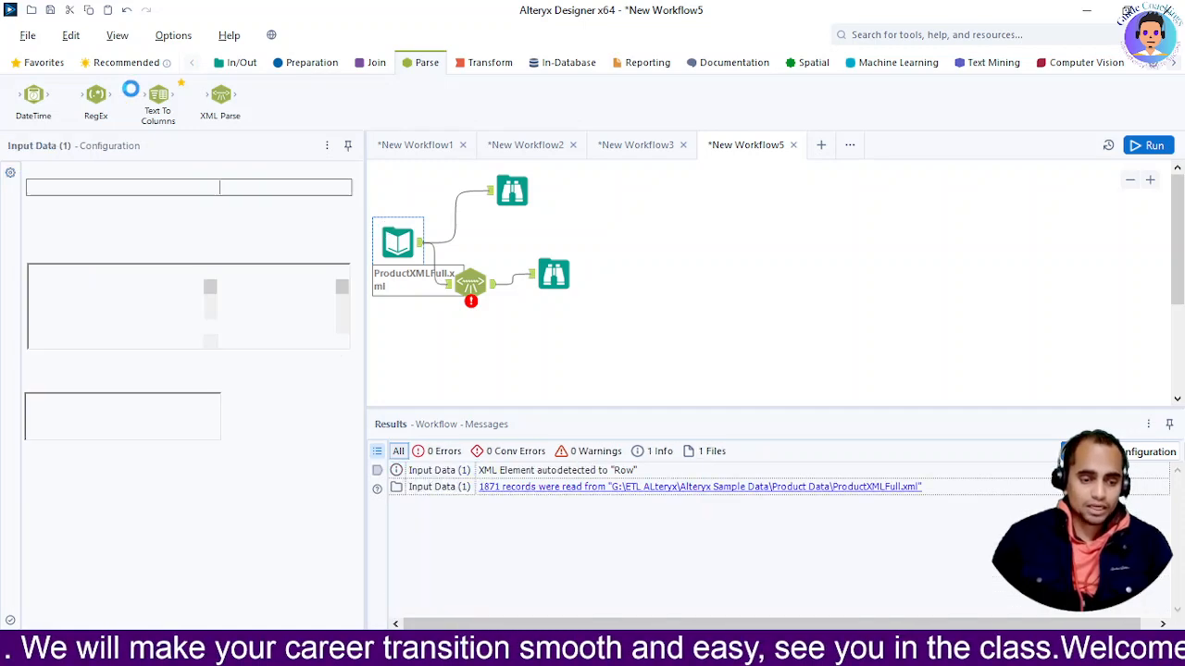
{"action": "left_click", "coordinate": [93, 62]}
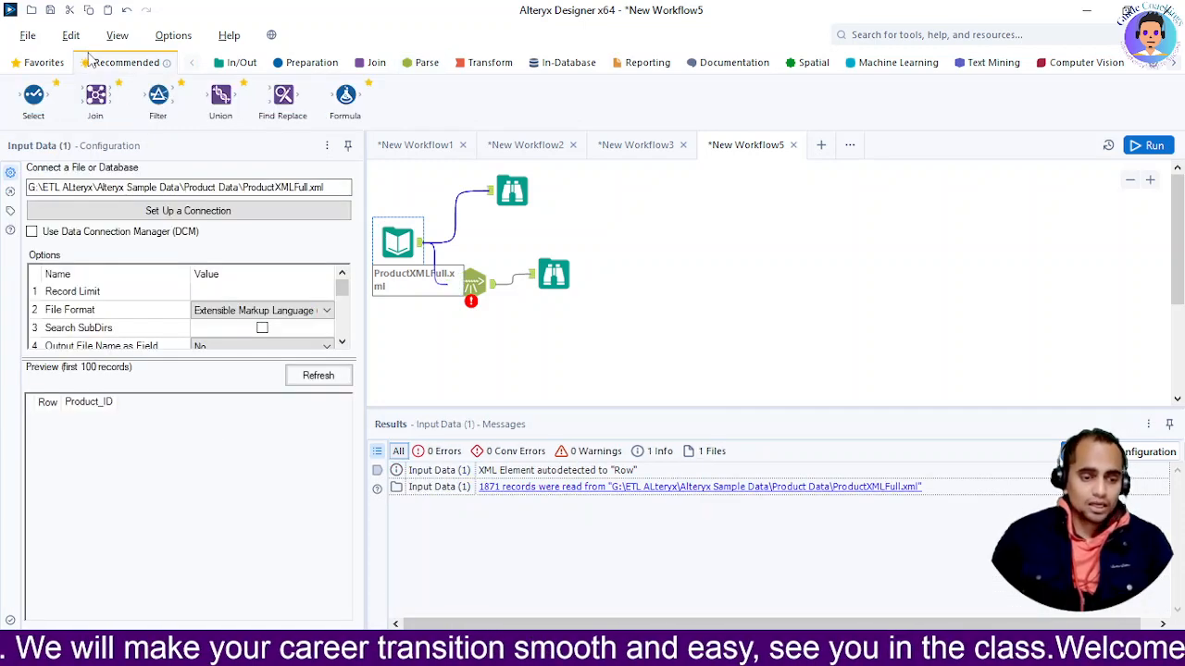
{"action": "left_click", "coordinate": [43, 62]}
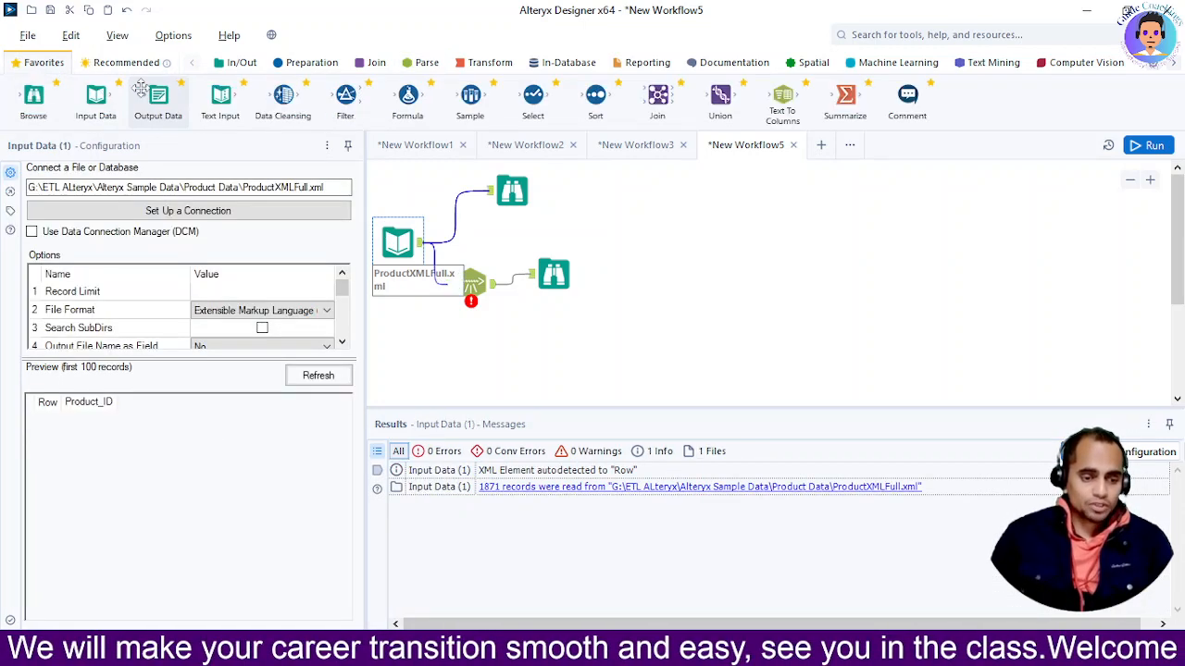
Reselect ProductXMLFull.xml from the recent connections as the input, check the input Browse records and run New Workflow5.
{"action": "left_click", "coordinate": [247, 213]}
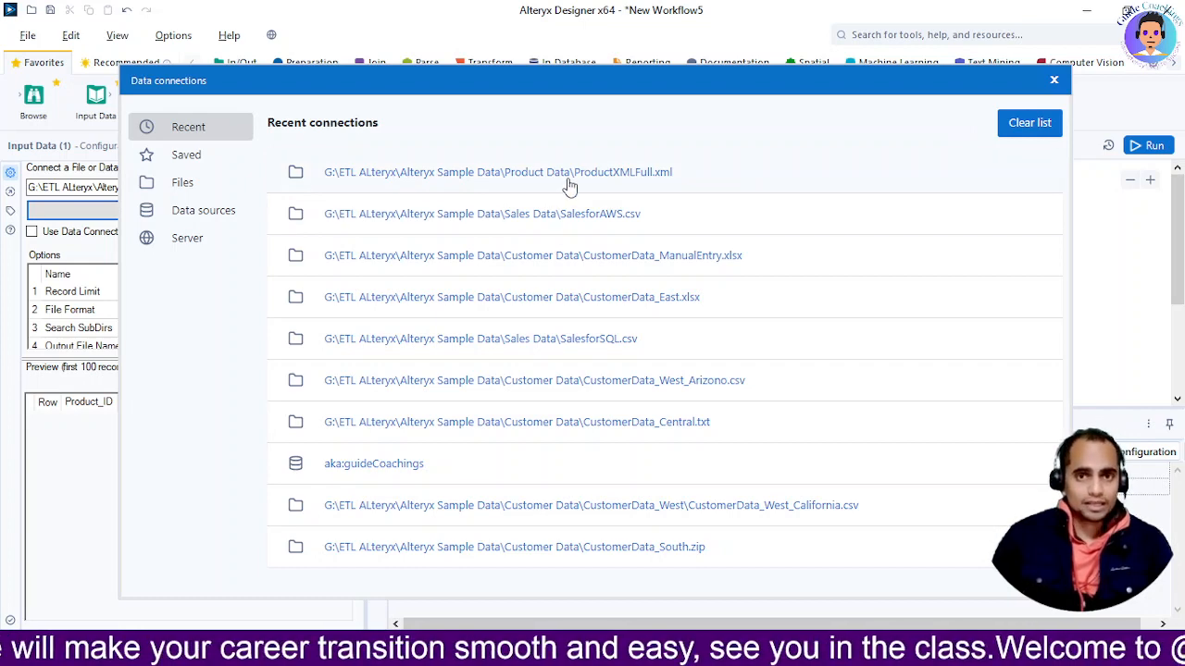
{"action": "left_click", "coordinate": [666, 176]}
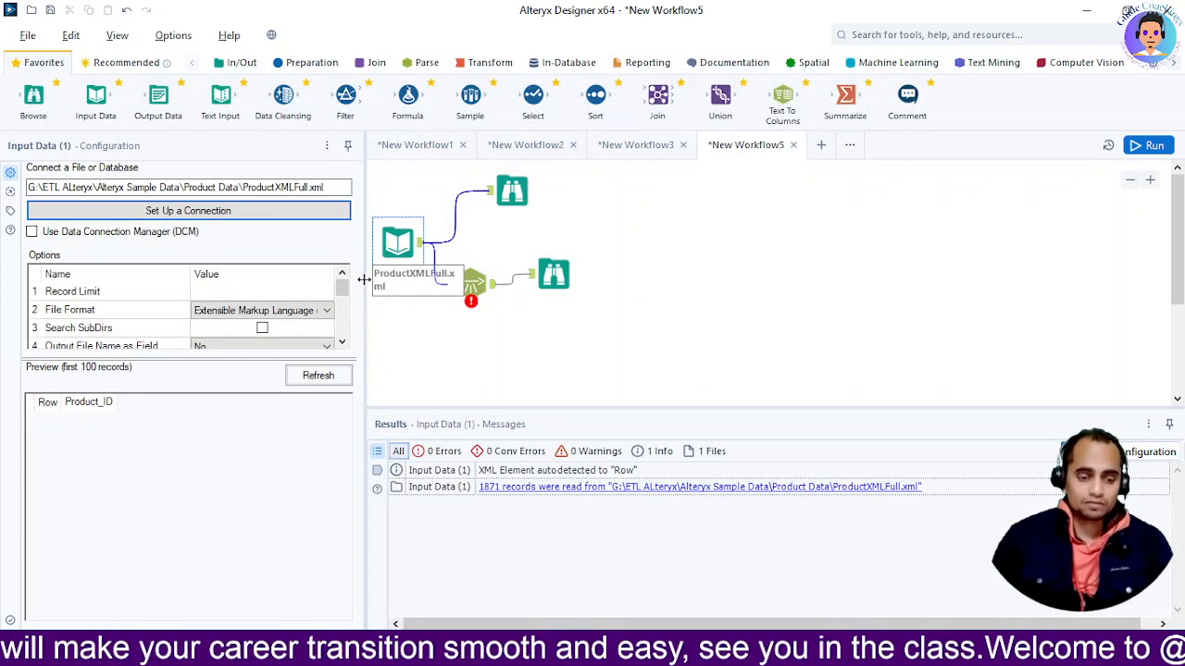
{"action": "left_click", "coordinate": [500, 202]}
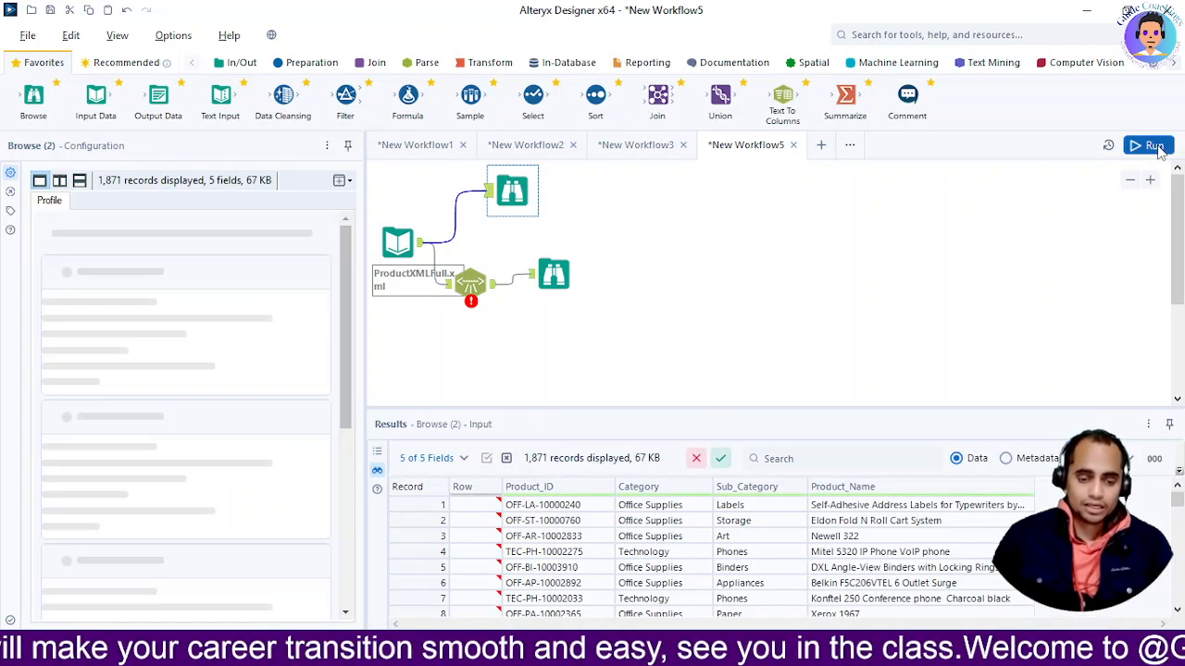
{"action": "left_click", "coordinate": [1154, 147]}
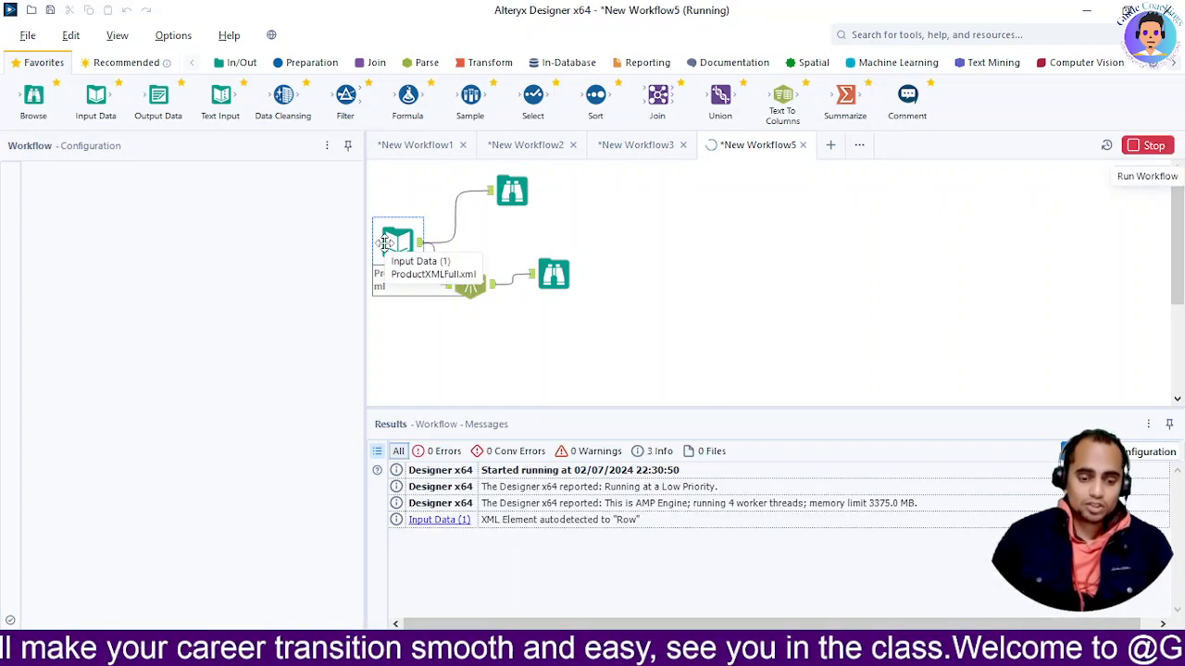
Switch to the ProductXMLFull file in Notepad, maximize its window and examine the XML row structure.
{"action": "mouse_move", "coordinate": [753, 654]}
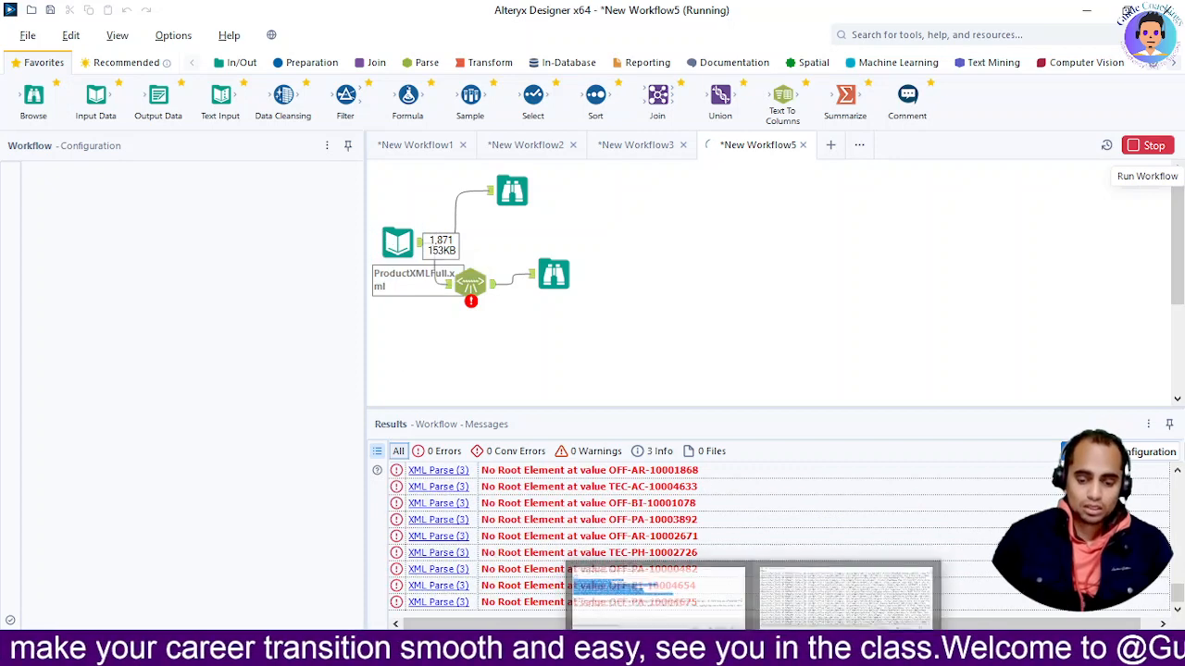
{"action": "left_click", "coordinate": [668, 604]}
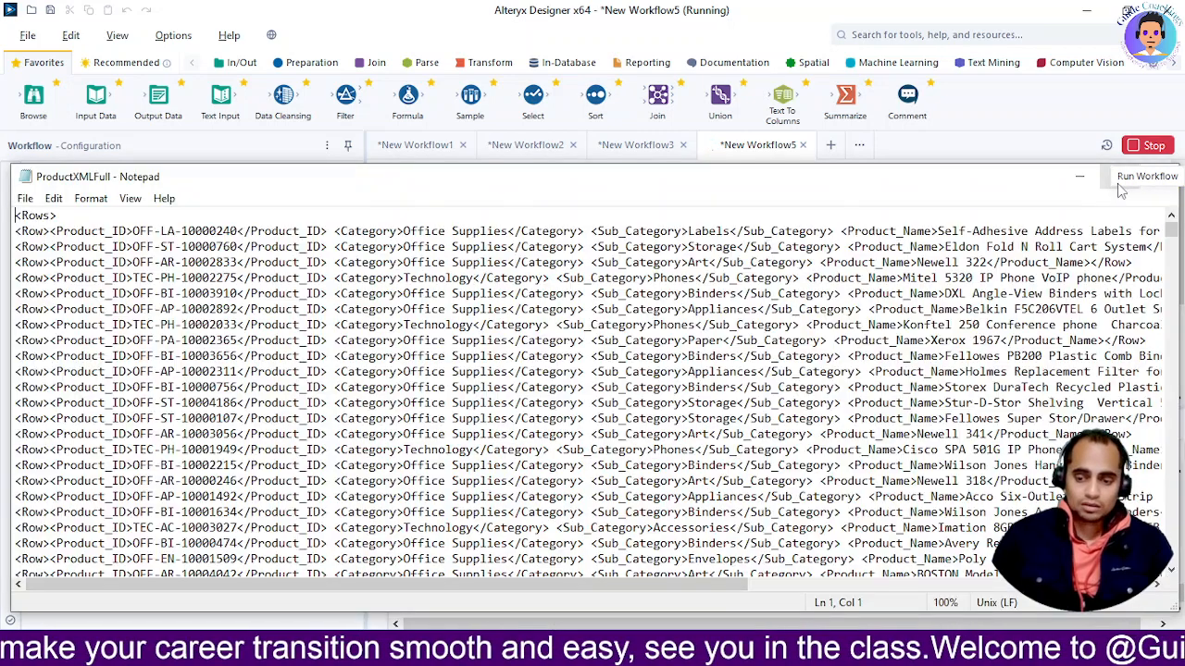
{"action": "left_click_drag", "start_coordinate": [1003, 184], "coordinate": [950, 73]}
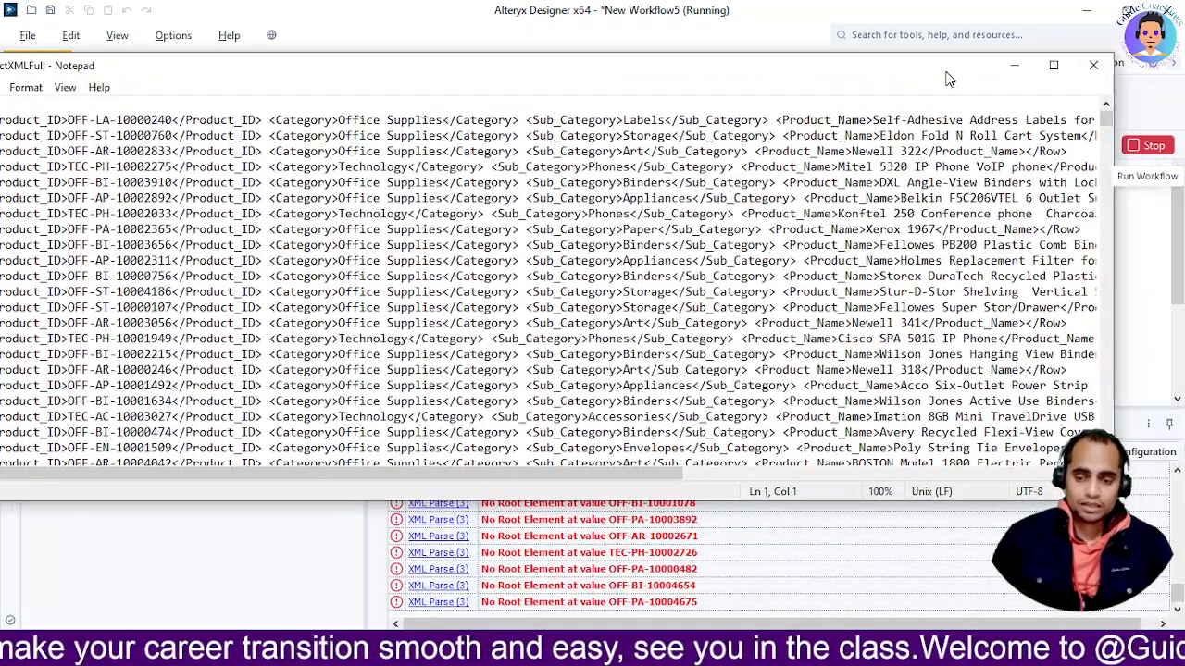
{"action": "left_click", "coordinate": [1056, 67]}
{"action": "scroll", "coordinate": [442, 229], "scroll_direction": "down", "scroll_amount": 4}
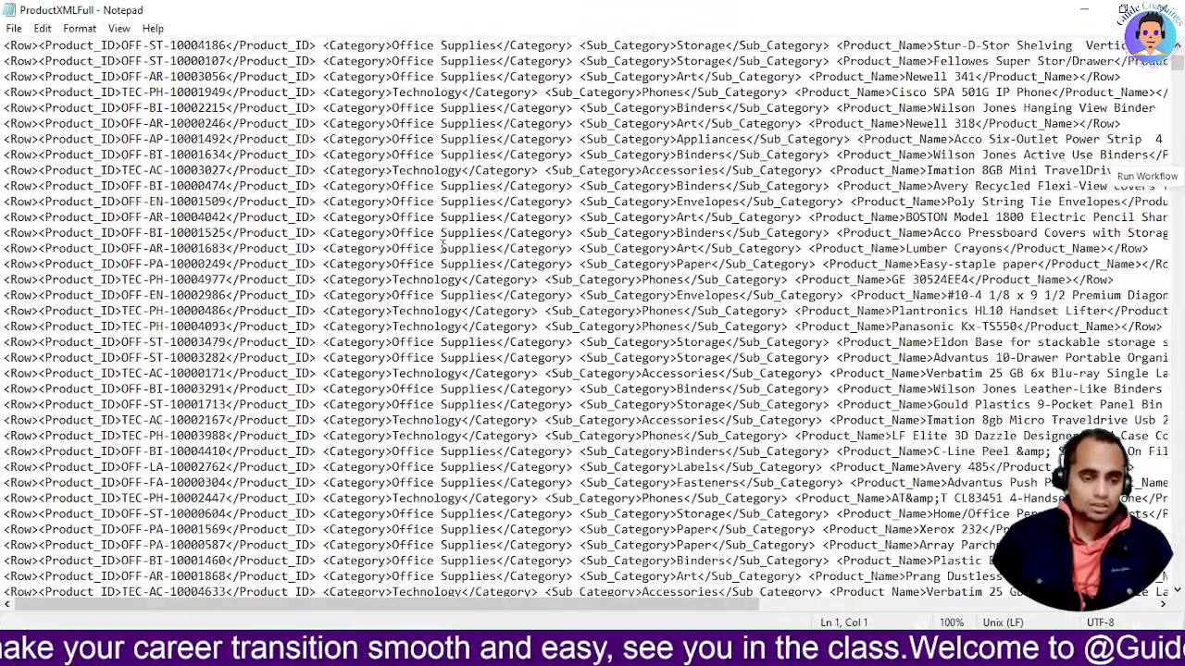
{"action": "scroll", "coordinate": [453, 279], "scroll_direction": "up", "scroll_amount": 4}
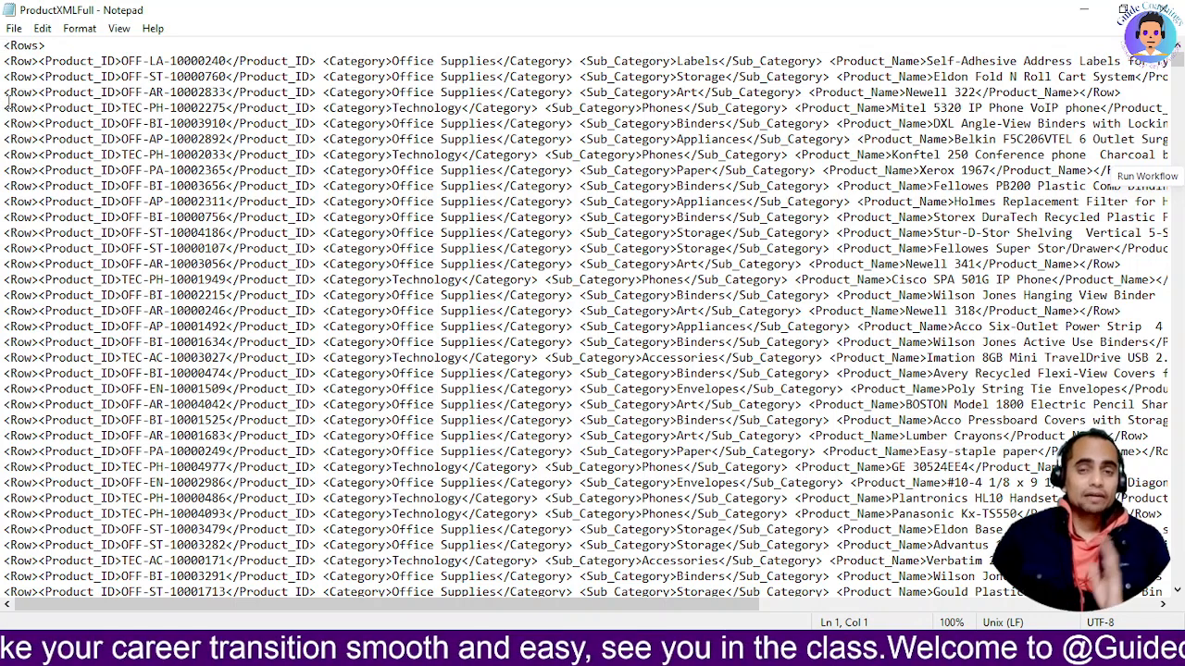
Examine the Product_ID, Category and Sub_Category elements and their values in the first XML row.
{"action": "triple_click", "coordinate": [51, 61]}
{"action": "left_click", "coordinate": [137, 61]}
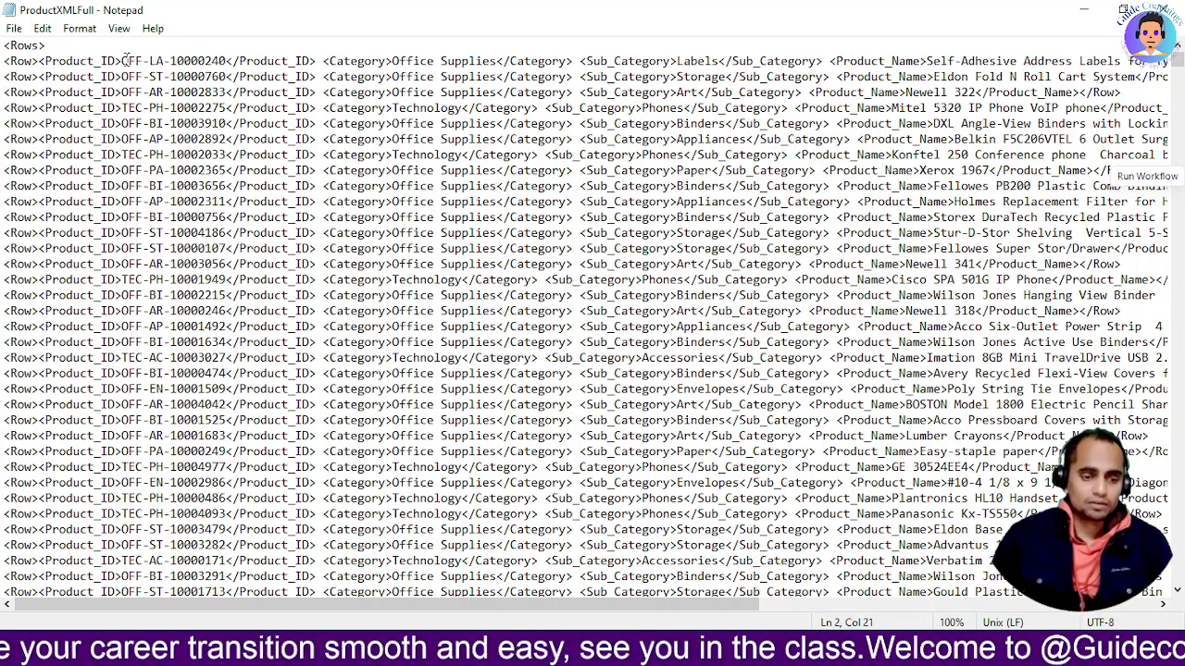
{"action": "left_click_drag", "start_coordinate": [122, 61], "coordinate": [220, 61]}
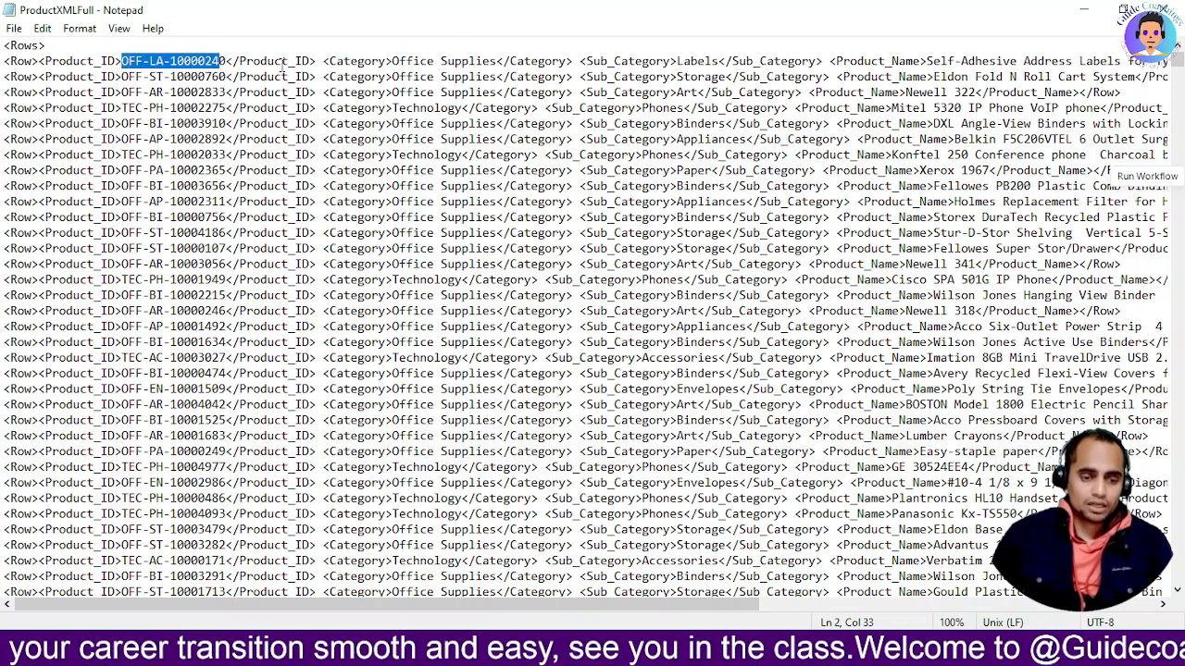
{"action": "left_click_drag", "start_coordinate": [330, 61], "coordinate": [483, 77]}
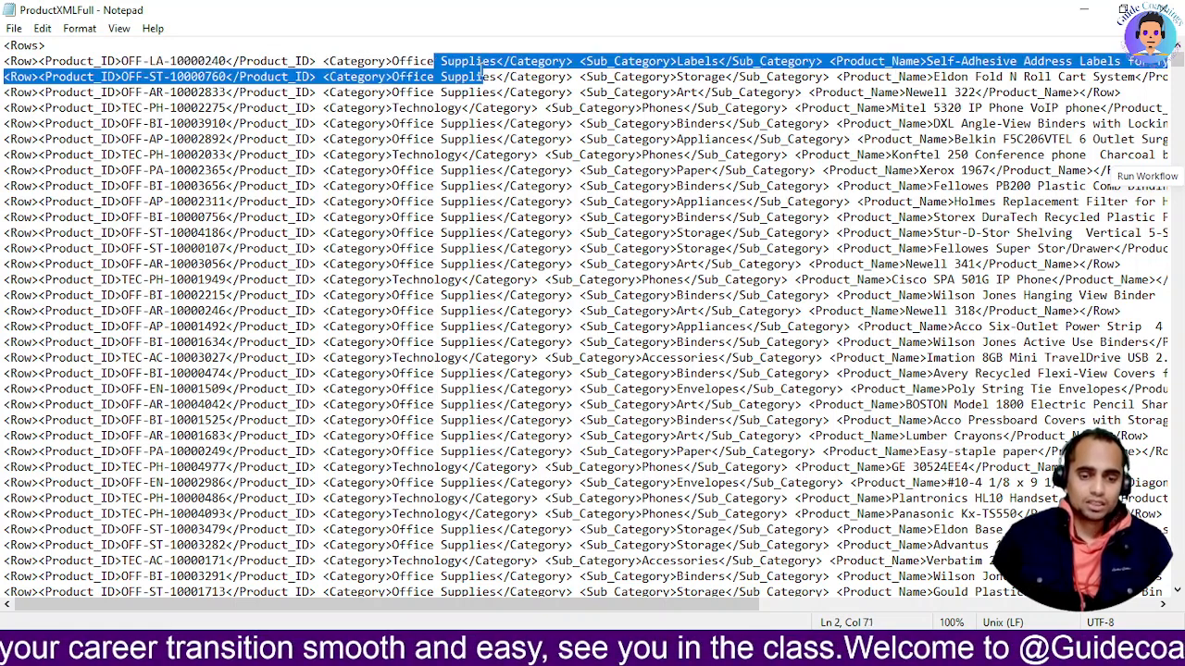
{"action": "left_click_drag", "start_coordinate": [385, 61], "coordinate": [470, 61]}
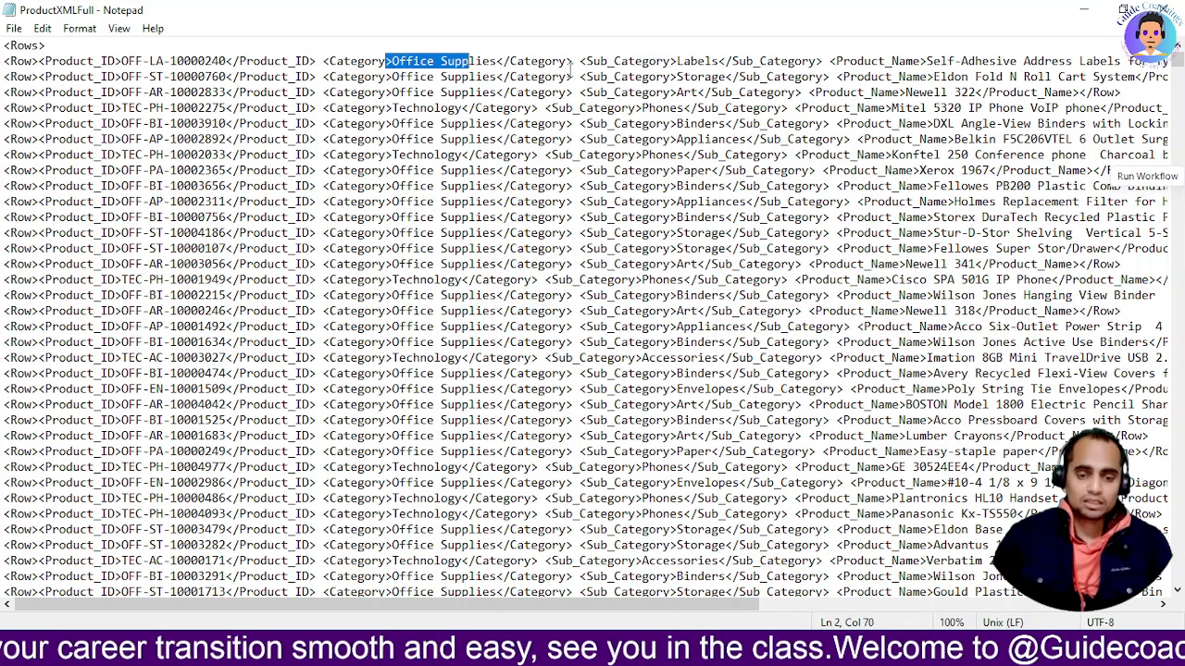
{"action": "left_click_drag", "start_coordinate": [677, 61], "coordinate": [802, 61]}
Switch back to Alteryx Designer, stop the running New Workflow5 and show the records in the input Browse.
{"action": "left_click", "coordinate": [1080, 10]}
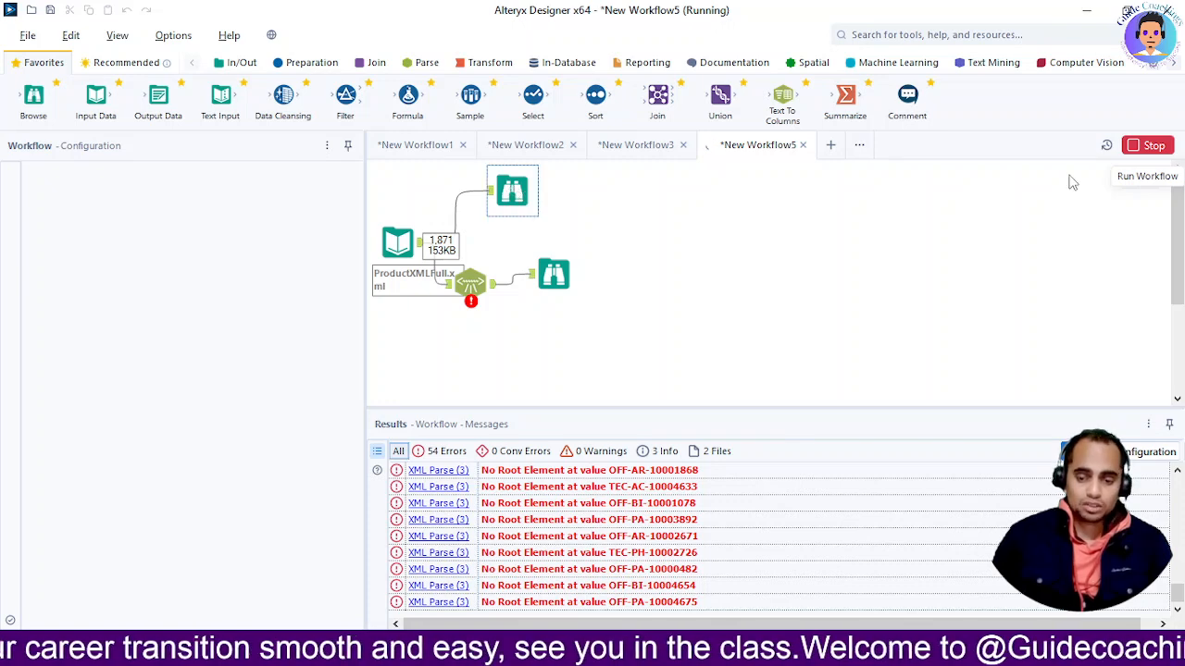
{"action": "left_click", "coordinate": [1143, 149]}
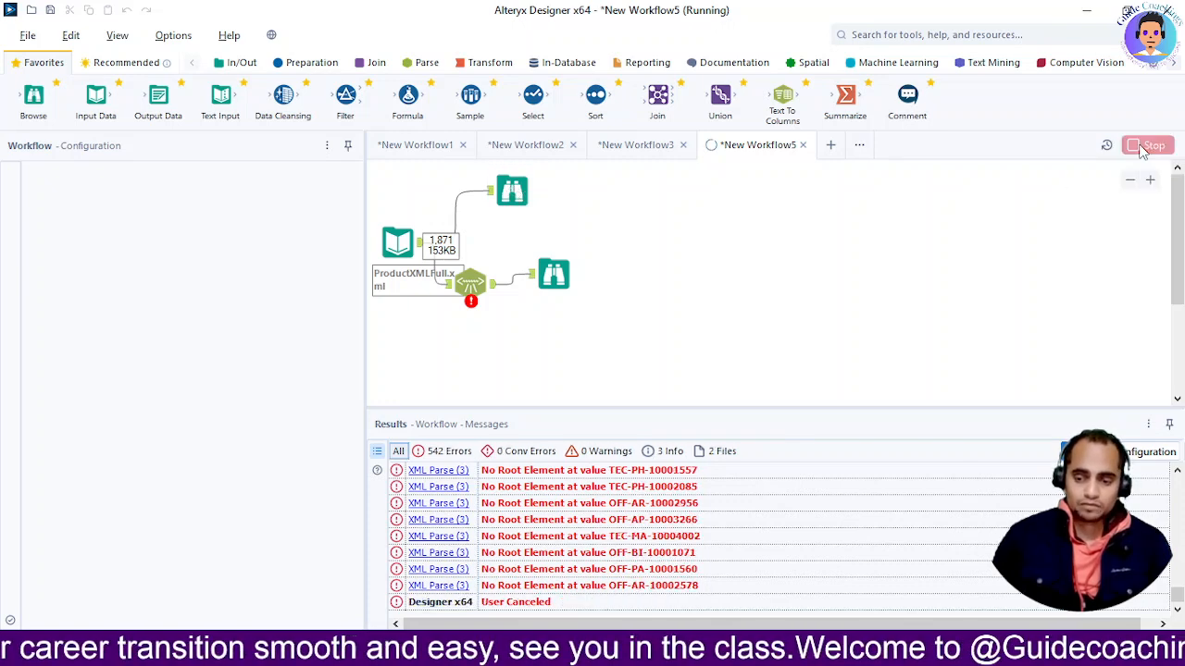
{"action": "left_click", "coordinate": [516, 191]}
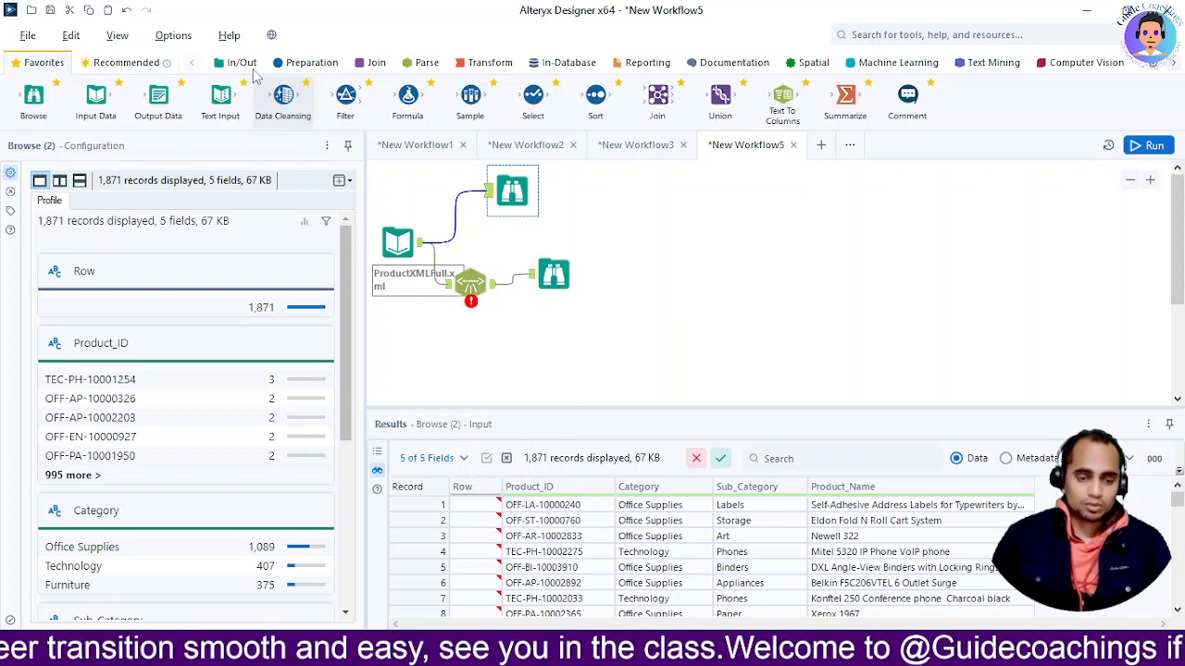
Configure the XML Parse tool to read the Product_ID field, include it in the output and parse the Root element.
{"action": "left_click", "coordinate": [424, 62]}
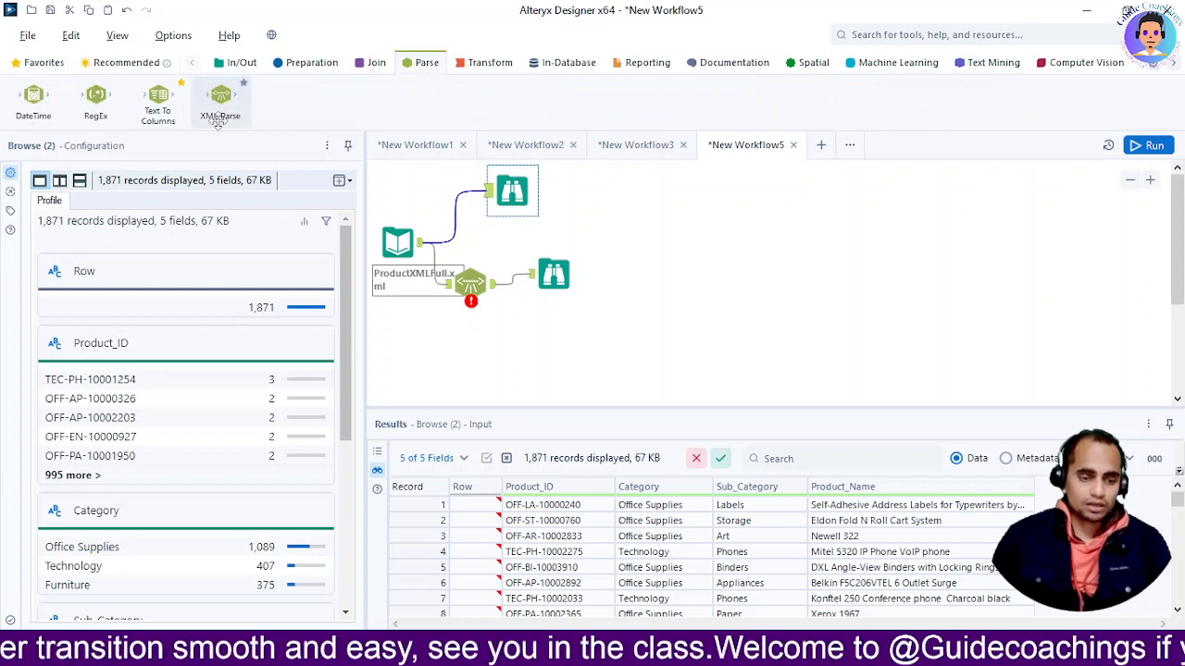
{"action": "left_click", "coordinate": [471, 283]}
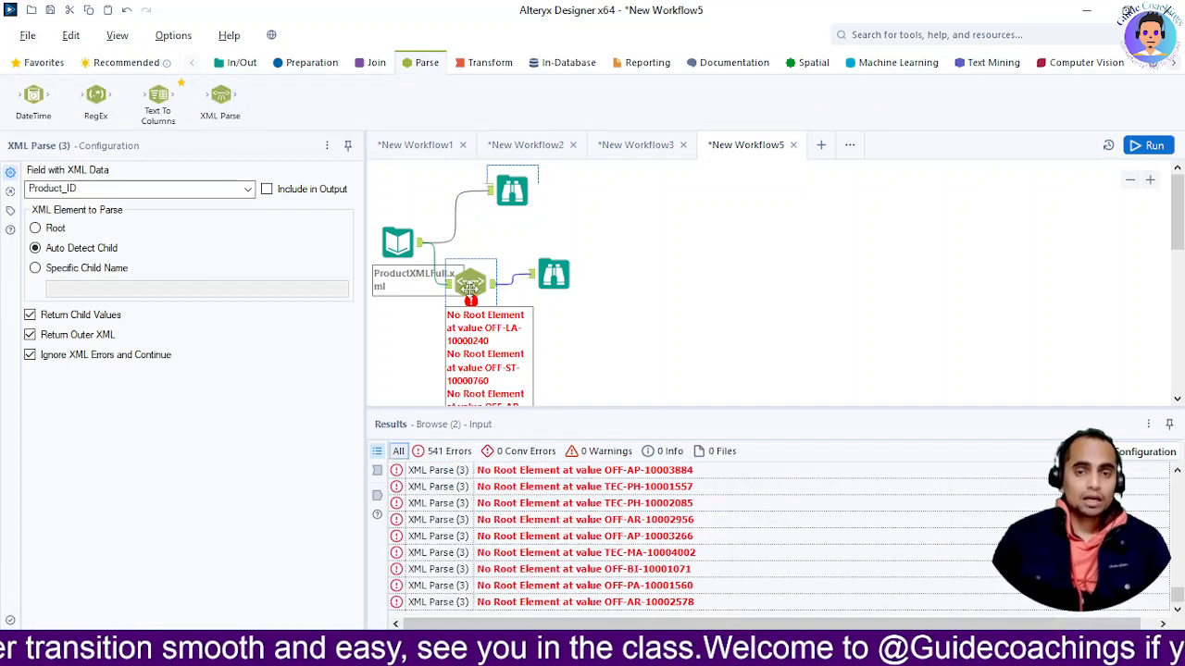
{"action": "left_click", "coordinate": [92, 190]}
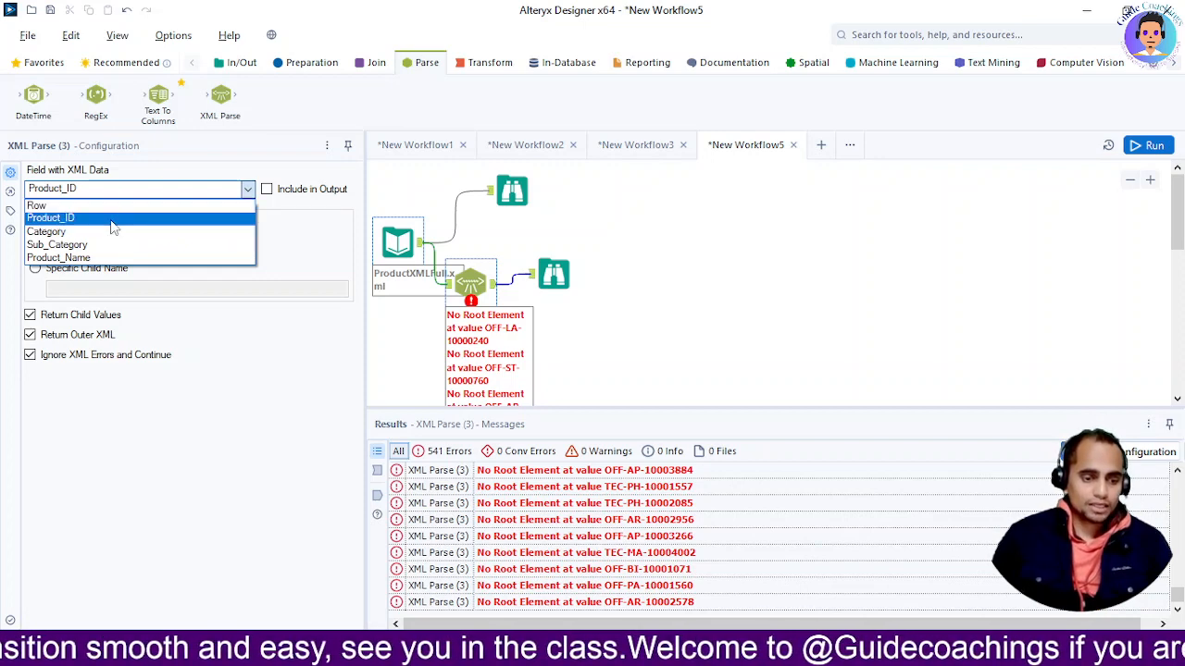
{"action": "left_click", "coordinate": [180, 194]}
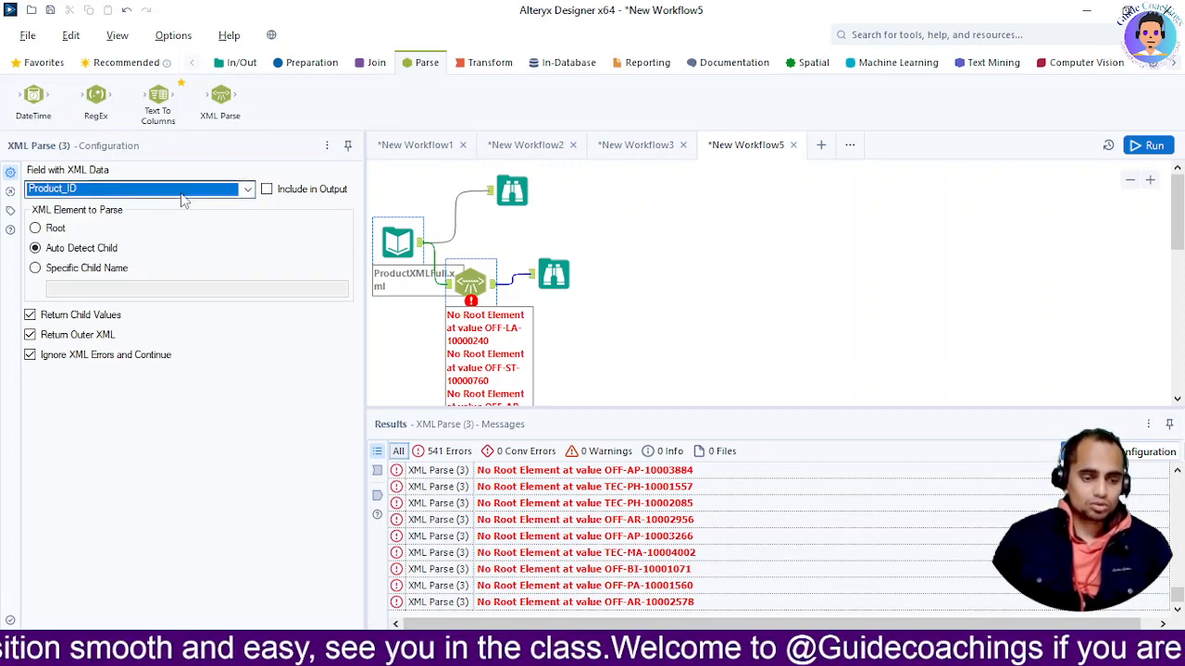
{"action": "left_click", "coordinate": [266, 190]}
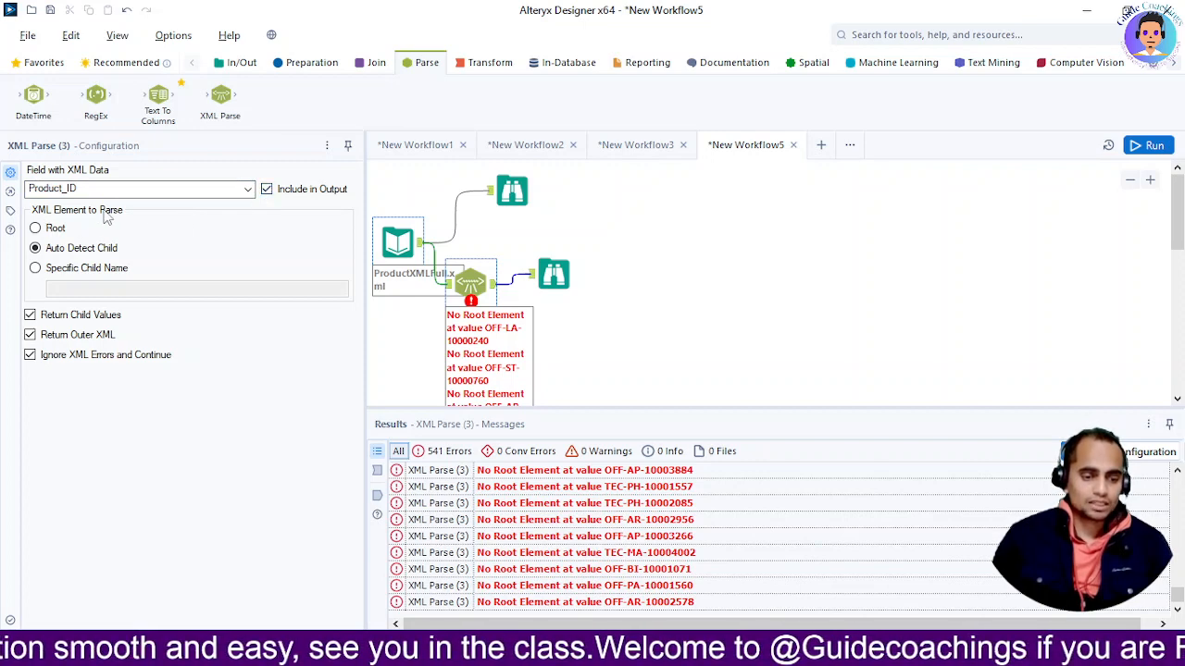
{"action": "left_click", "coordinate": [35, 228]}
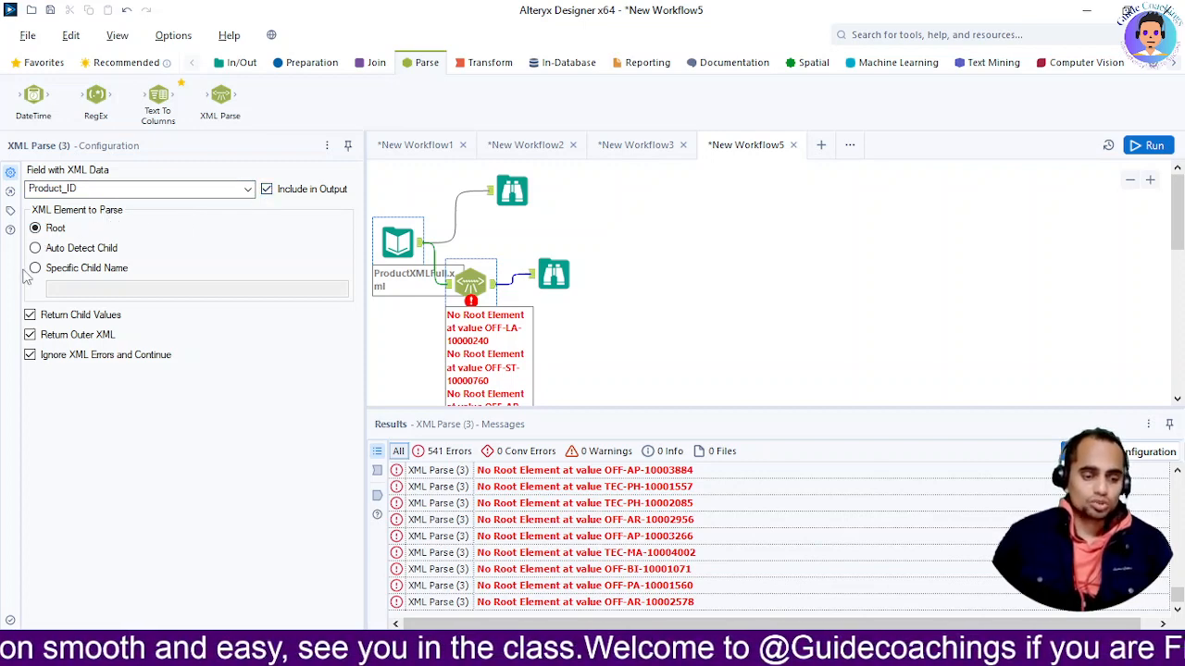